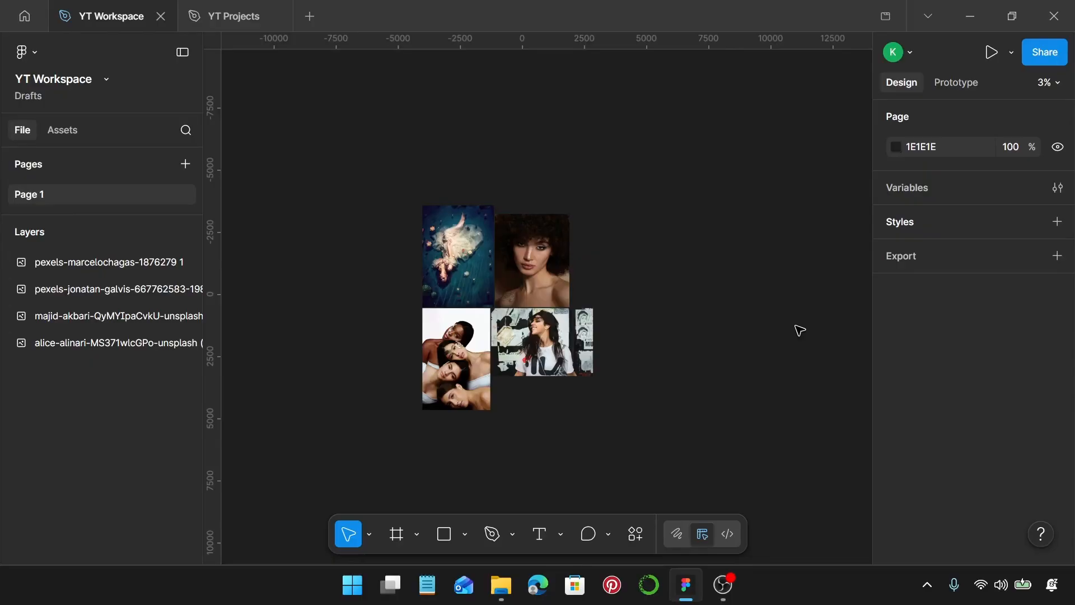
Add an iPhone 16 & 17 Pro Max frame on the empty canvas beside the photos
scroll(778, 331, "right", 5)
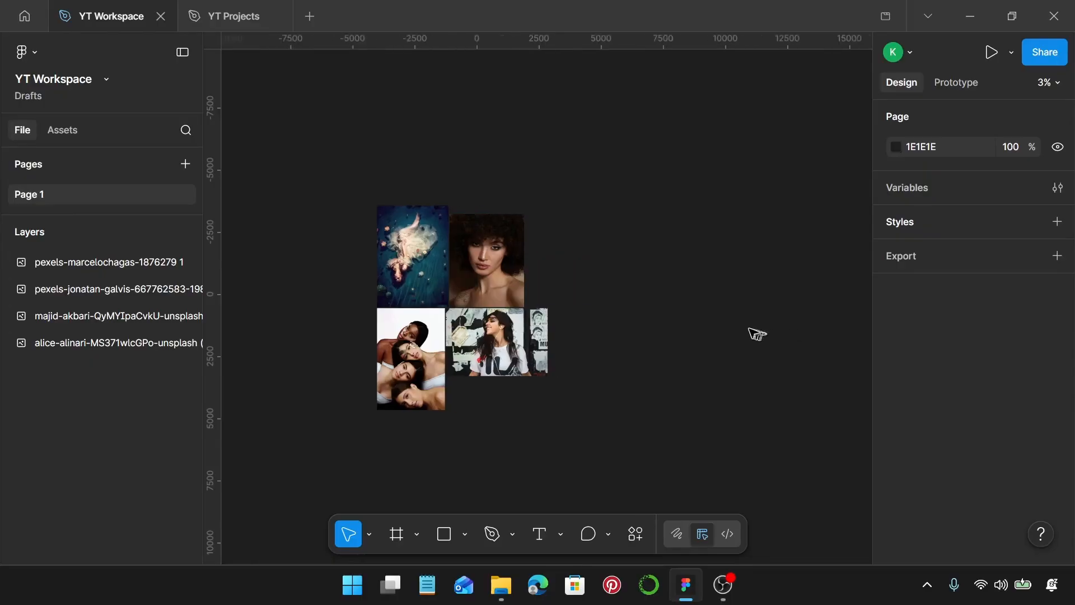
scroll(589, 315, "up", 2)
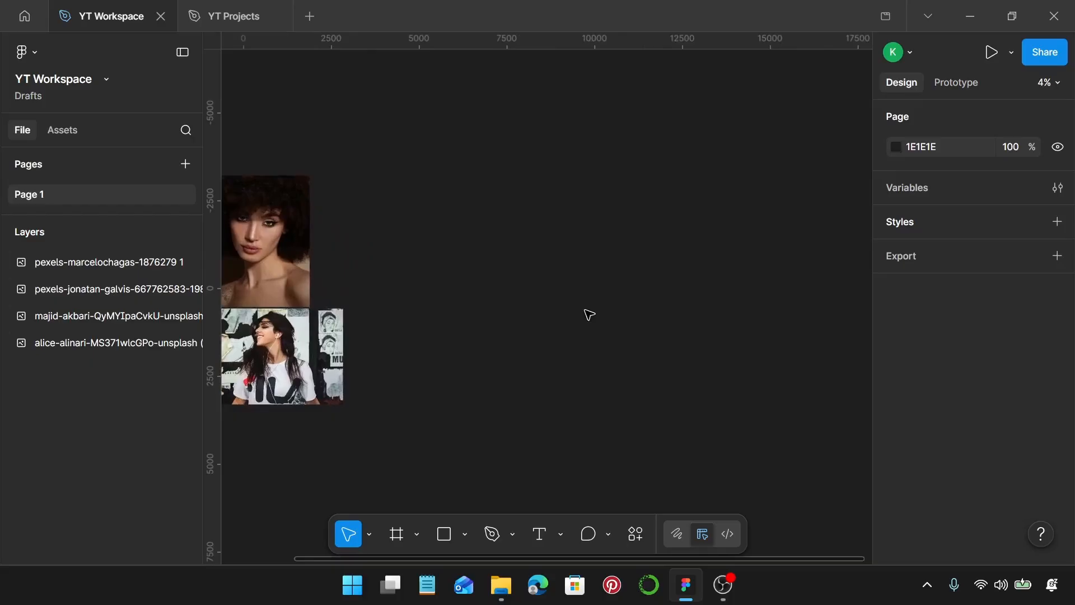
key("f")
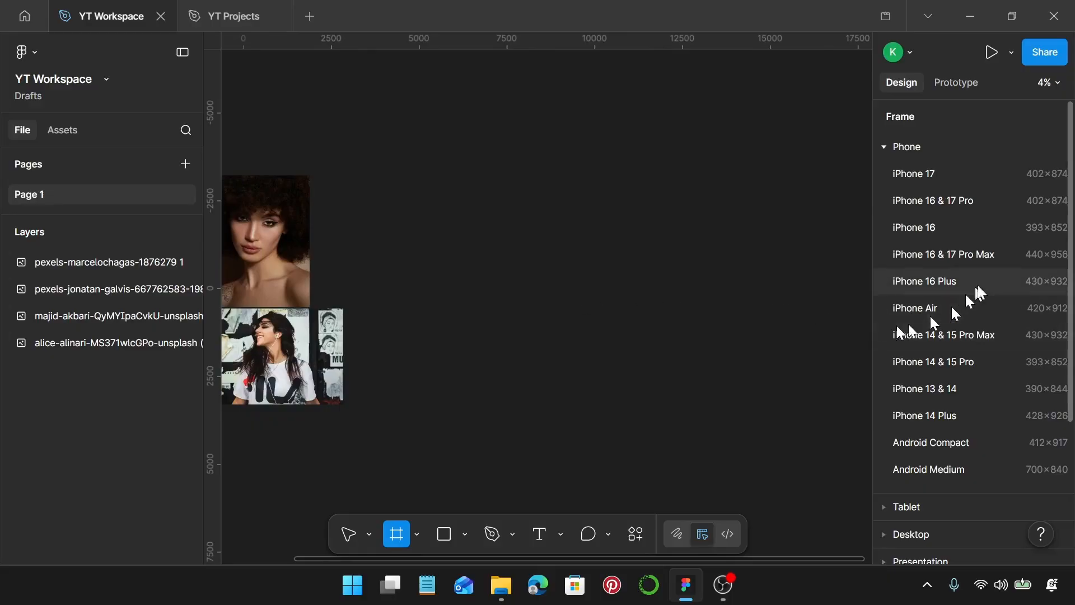
left_click(980, 258)
scroll(551, 319, "up", 3)
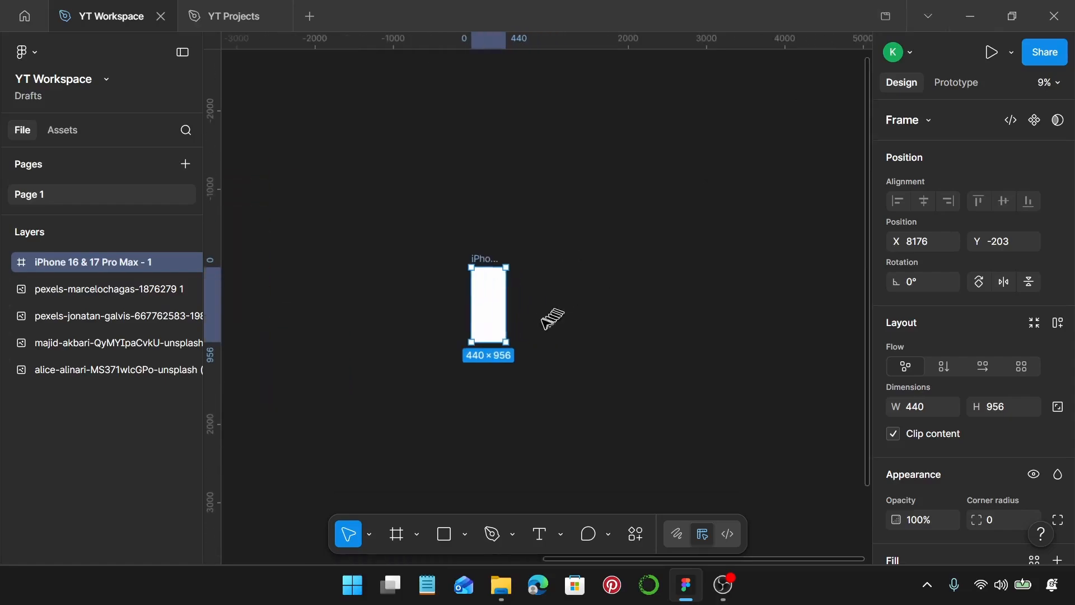
scroll(544, 314, "up", 2)
scroll(492, 312, "up", 4)
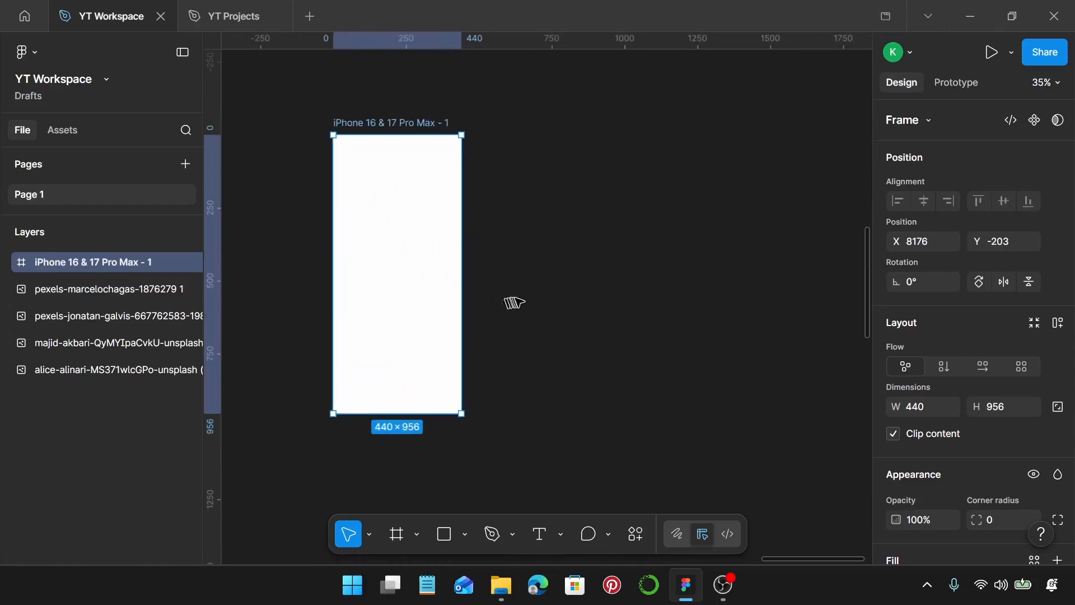
scroll(521, 300, "left", 2)
scroll(521, 303, "up", 1)
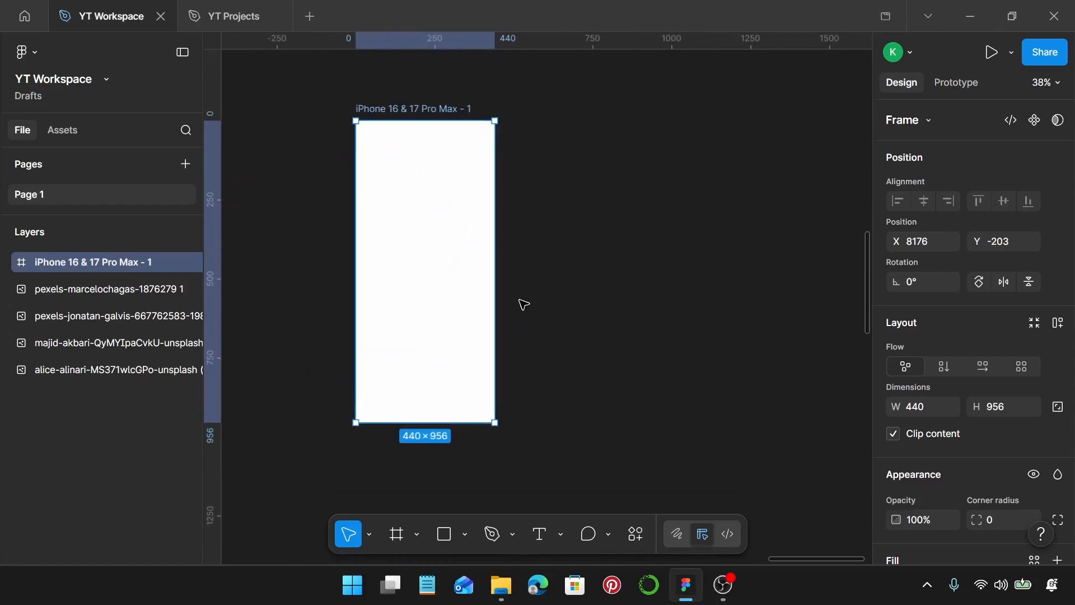
Place a default 100 × 100 star near the middle of the phone frame
left_click(466, 537)
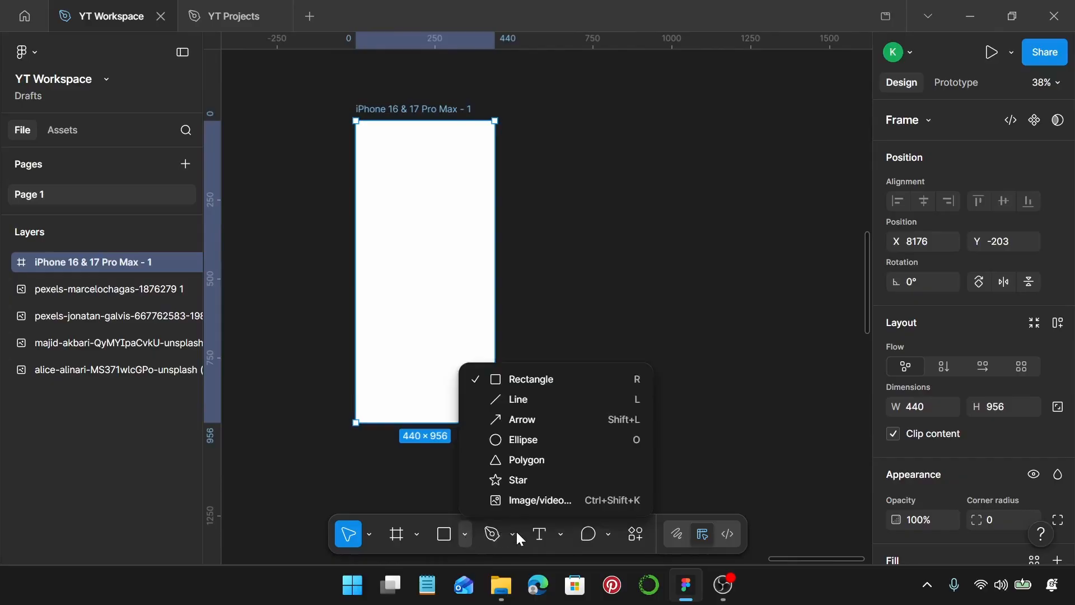
left_click(554, 480)
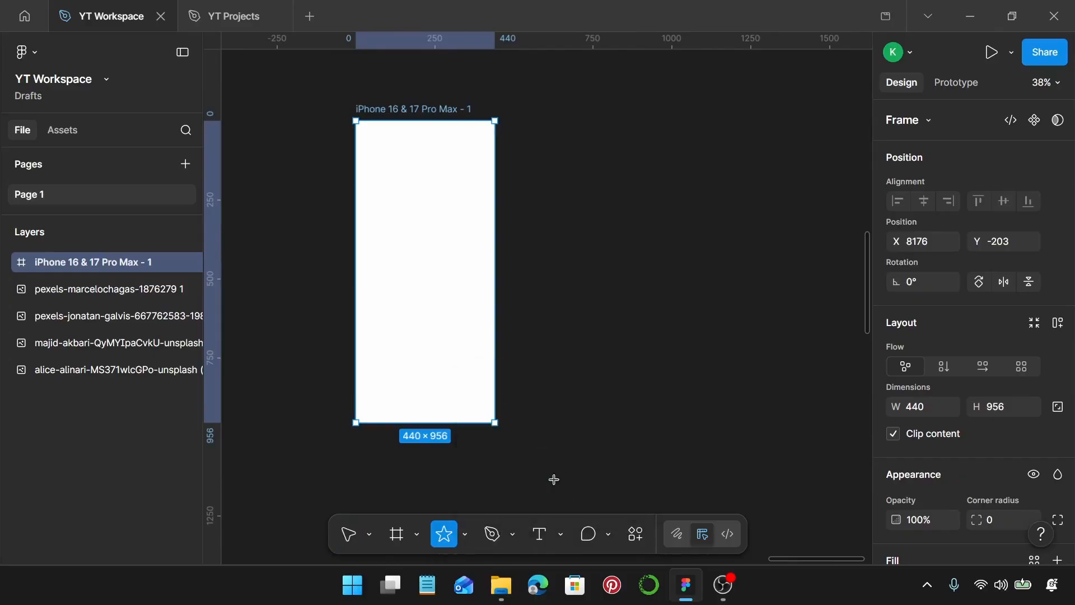
left_click(423, 270)
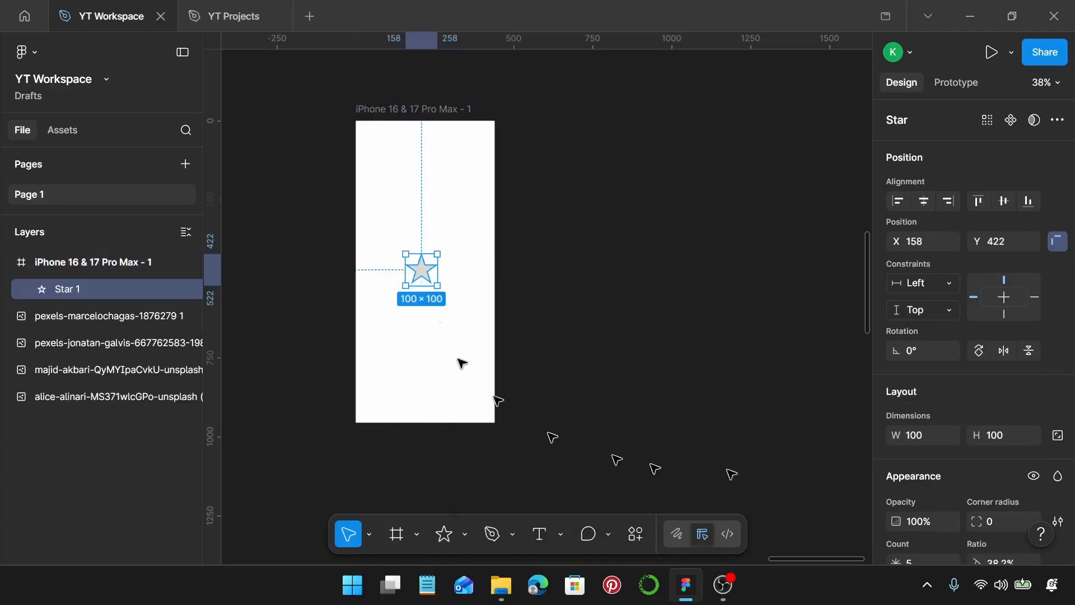
Turn the star into a scalloped badge with corner radius 15, point count 15 and ratio 80%
scroll(952, 403, "down", 5)
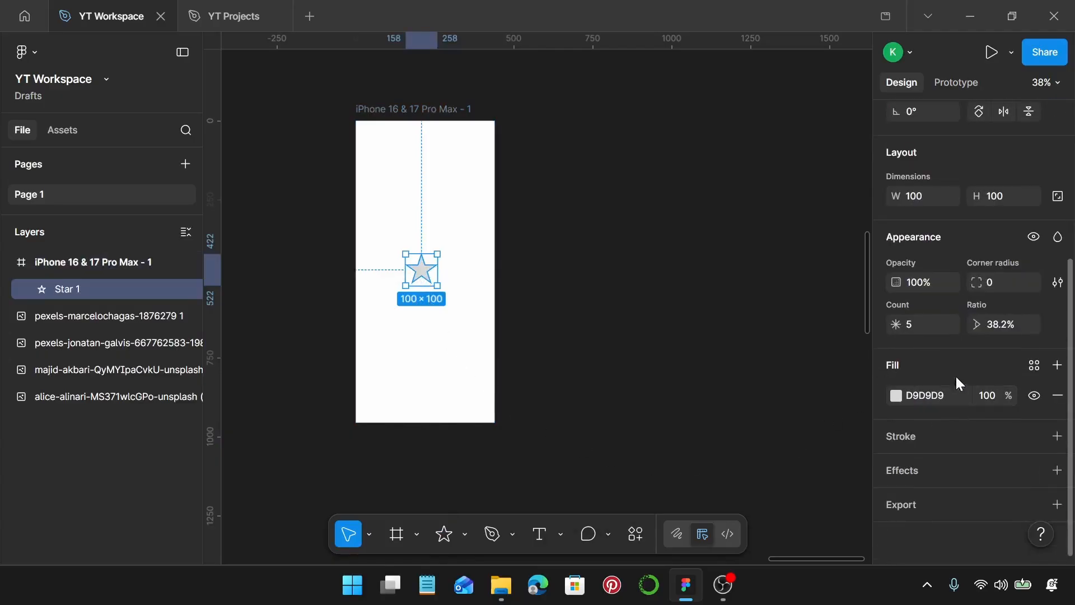
left_click(1002, 284)
type("15")
key("Return")
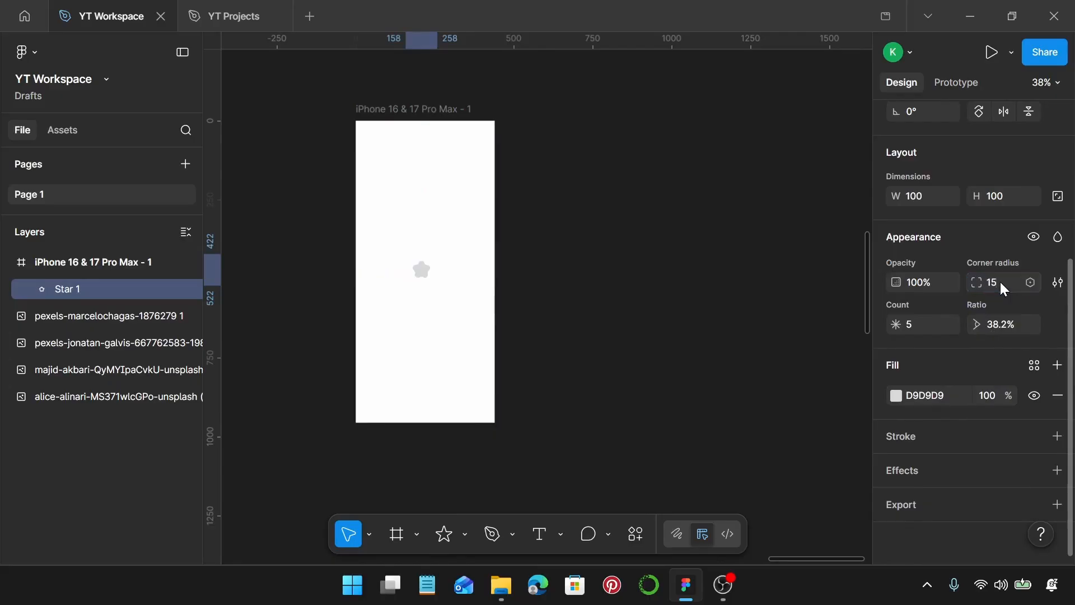
left_click(925, 325)
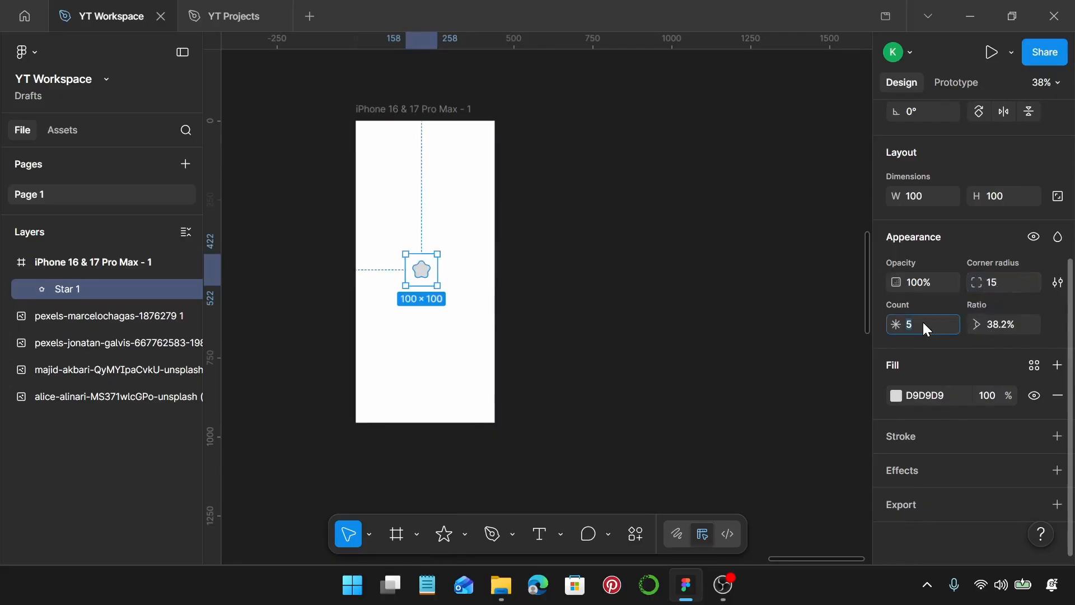
type("15")
key("Return")
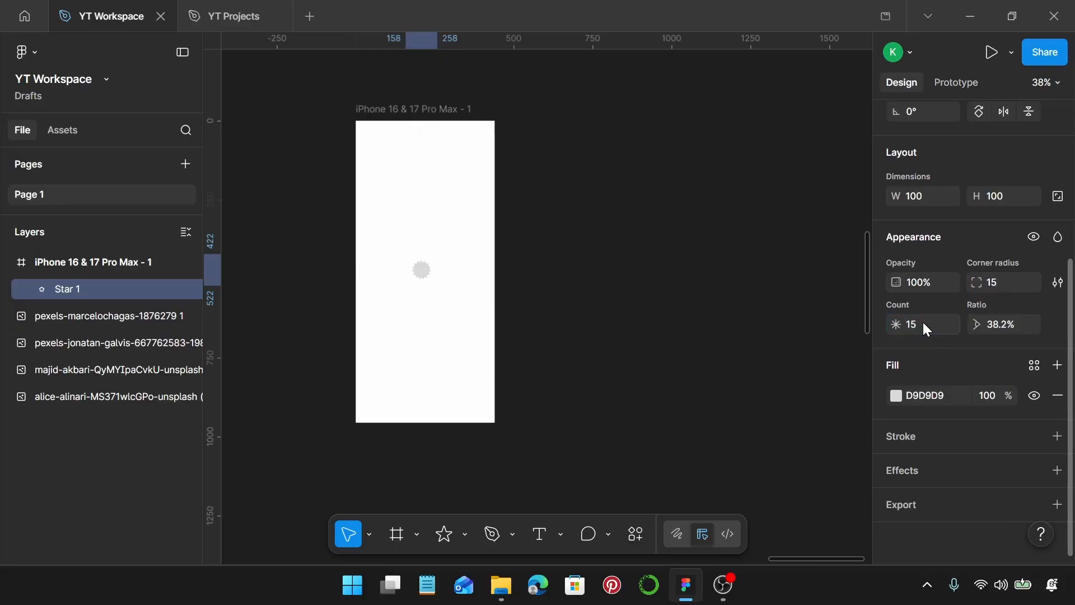
left_click(1006, 323)
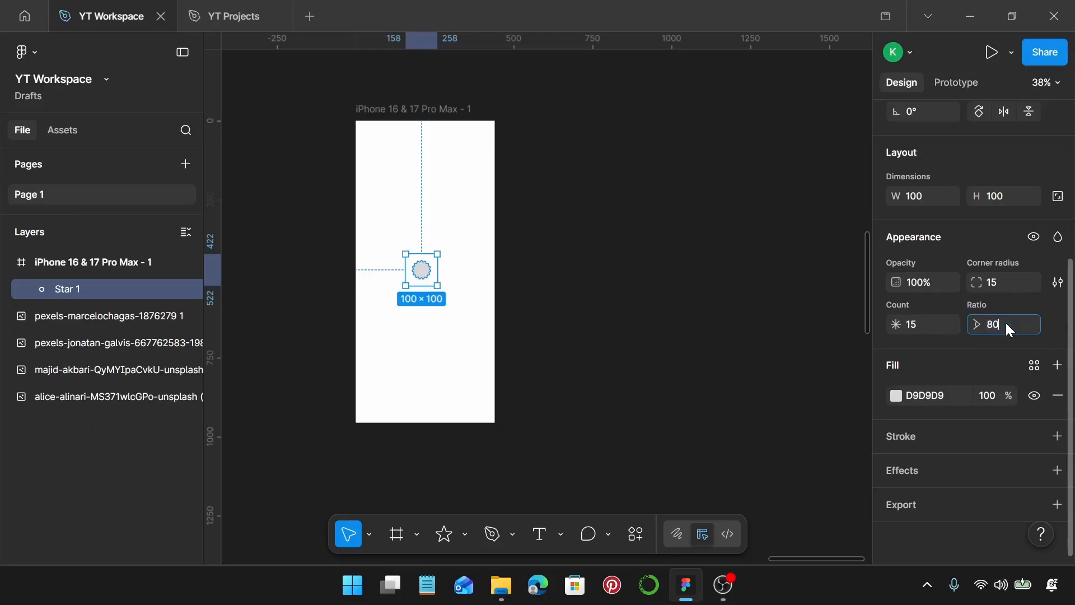
key("Return")
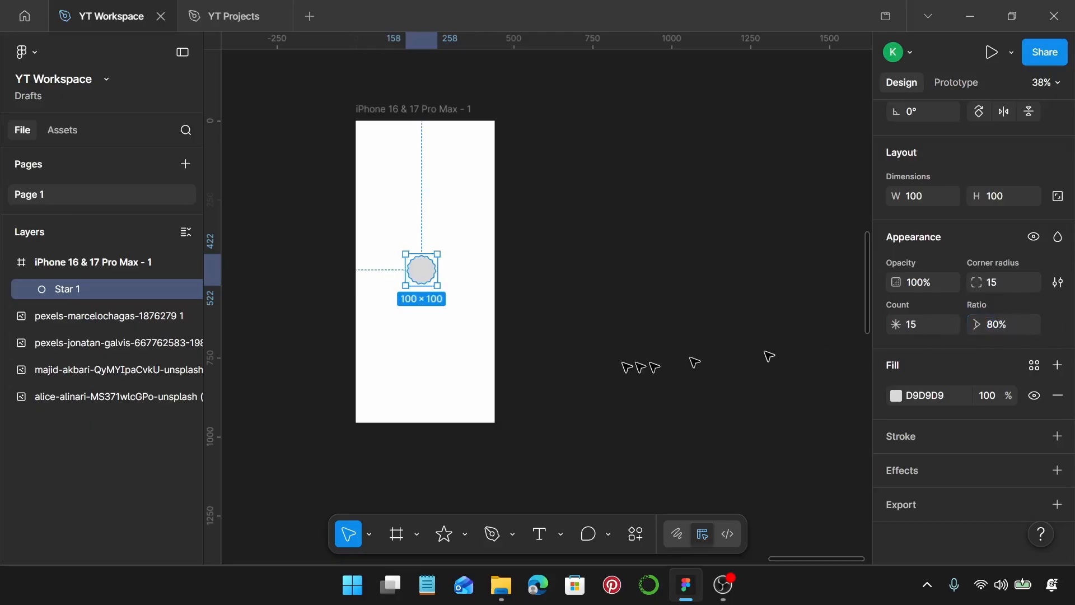
Resize the scalloped star to 270 × 270 and move it to the centre of the frame, at about X 85, Y 343
scroll(911, 283, "up", 3)
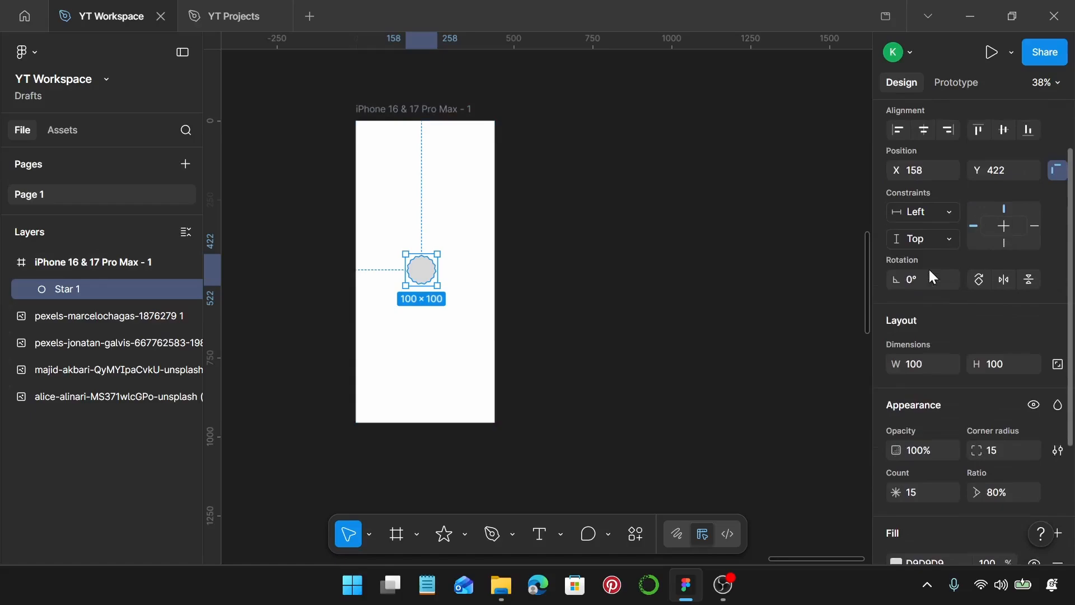
left_click(926, 365)
type("270")
key("Return")
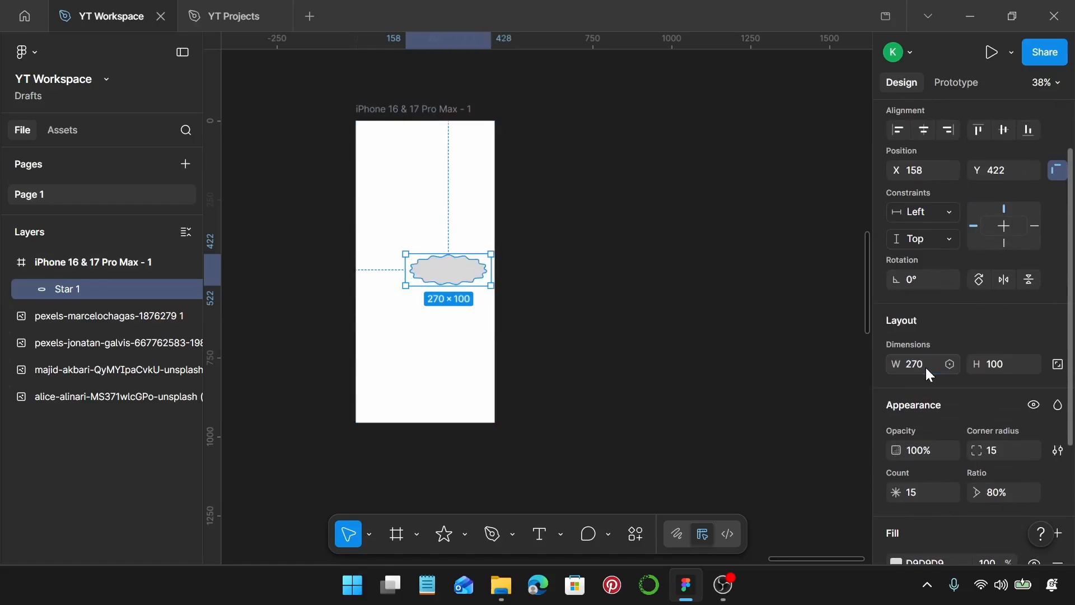
left_click(998, 363)
type("270")
key("Return")
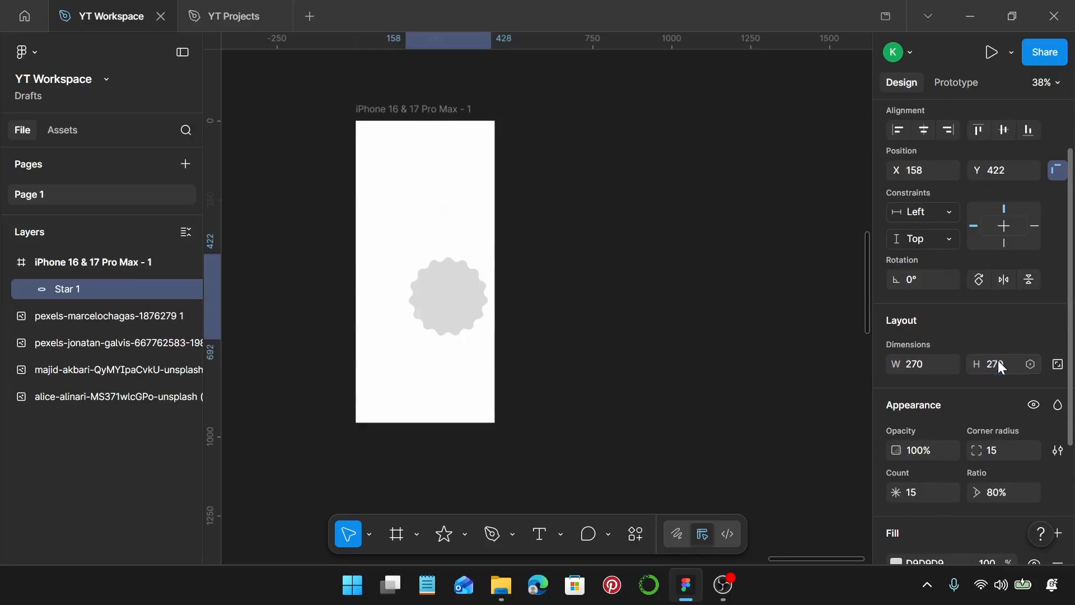
left_click_drag(462, 295, 443, 272)
scroll(442, 273, "up", 3)
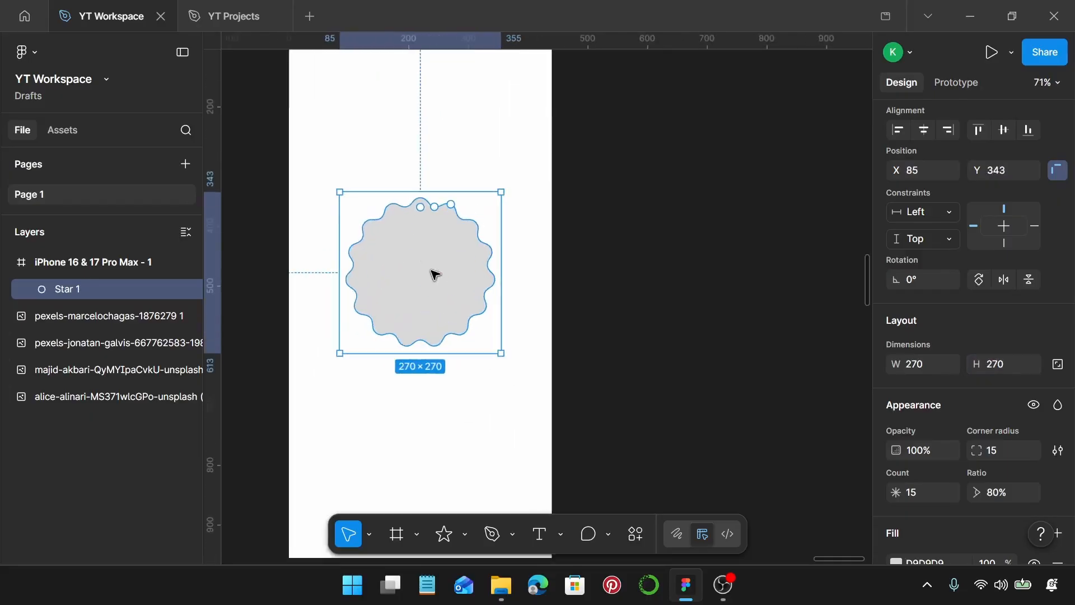
Change the scalloped star's fill colour to white, FFFFFF, and deselect it
scroll(976, 448, "down", 3)
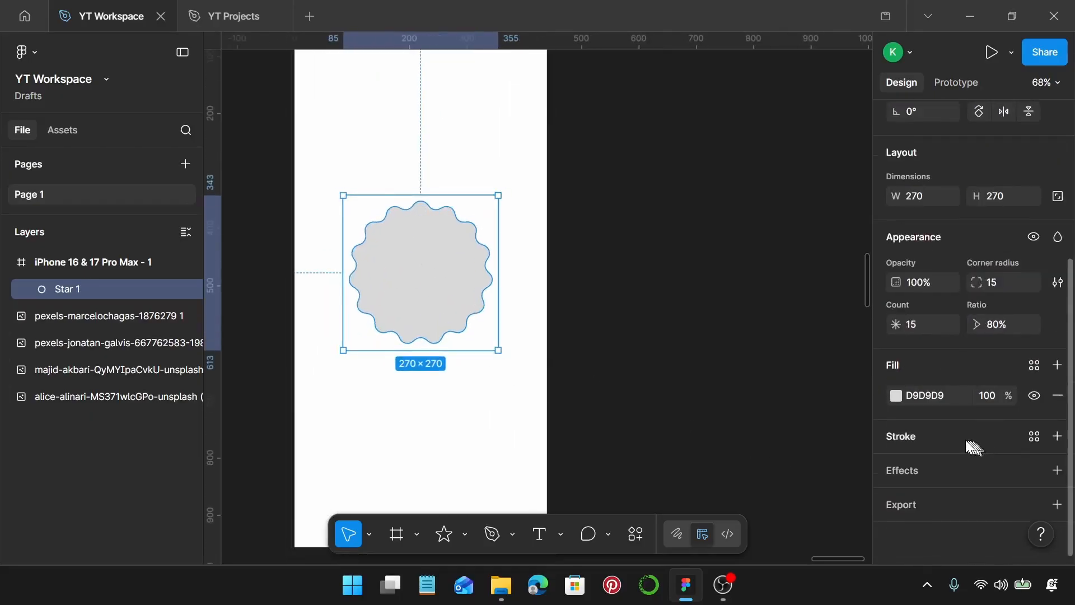
left_click(894, 395)
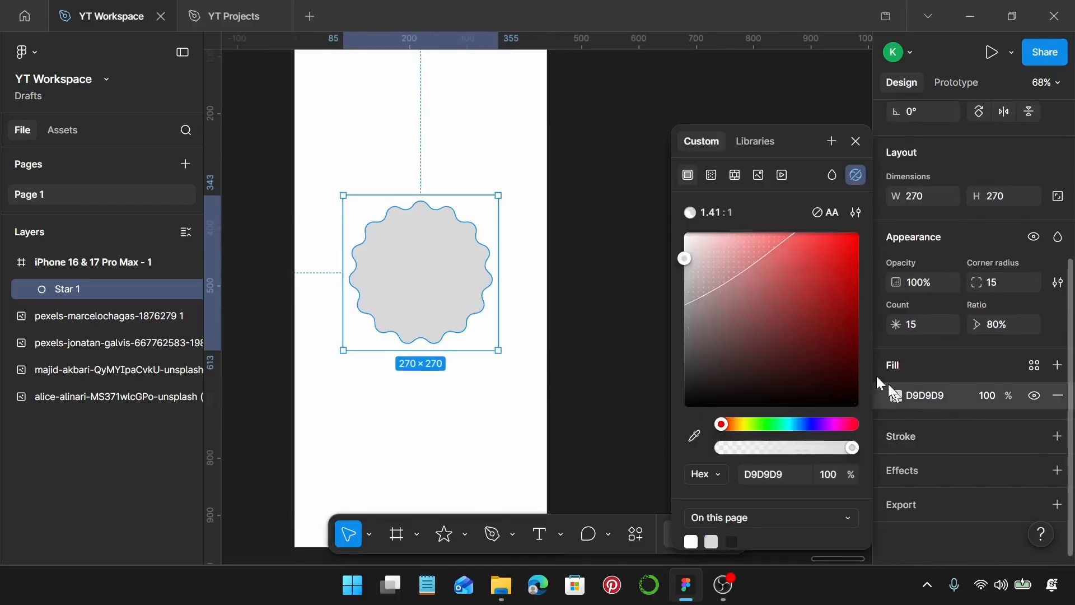
left_click_drag(685, 258, 661, 202)
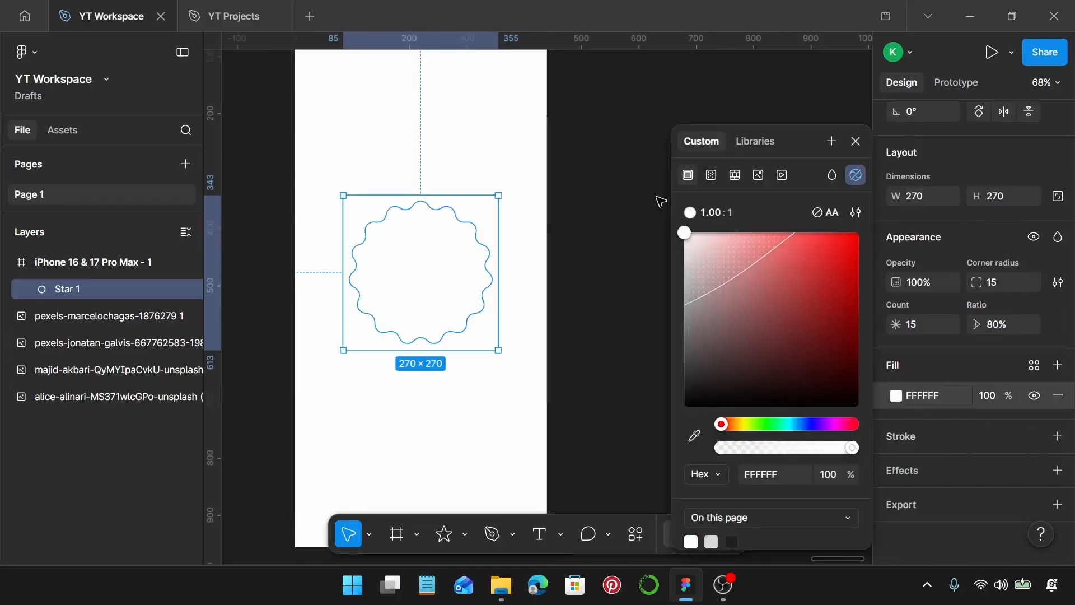
left_click(582, 241)
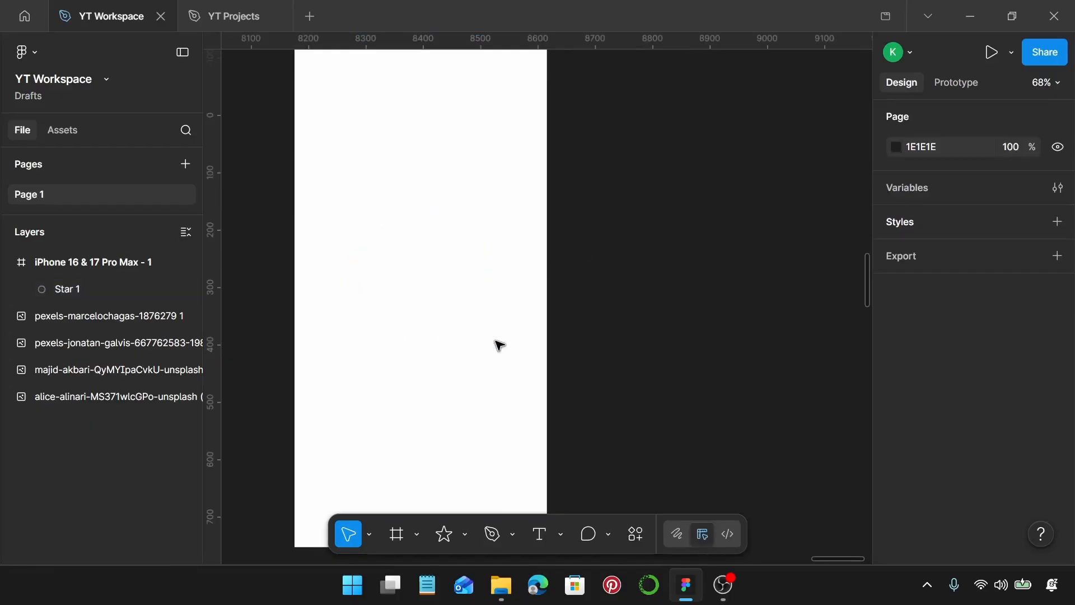
Add a text layer reading "Welcome!" inside the phone frame
key("t")
left_click(394, 323)
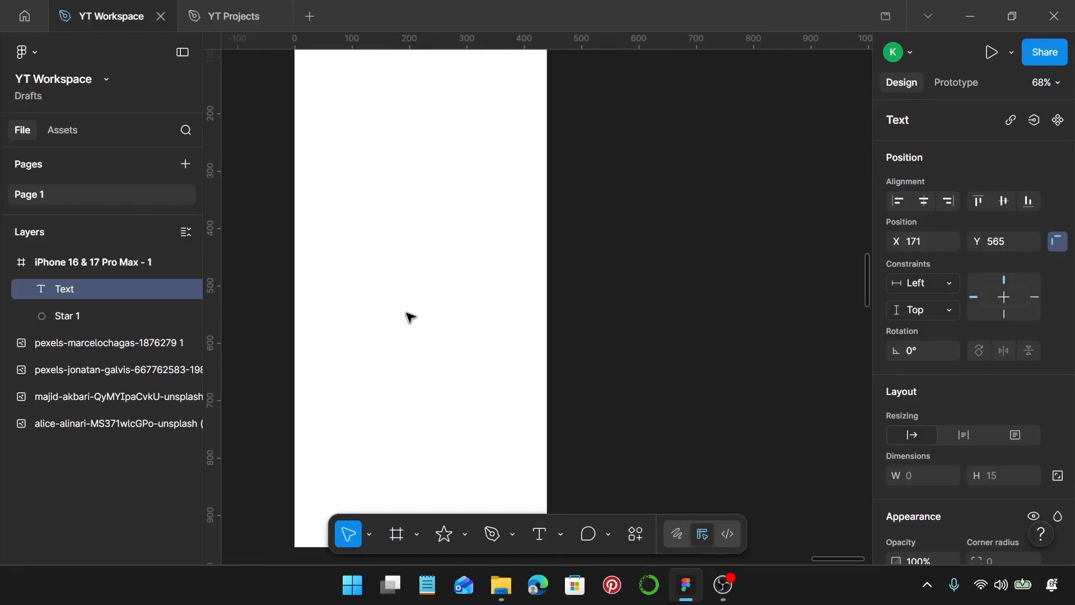
type("Welcome!")
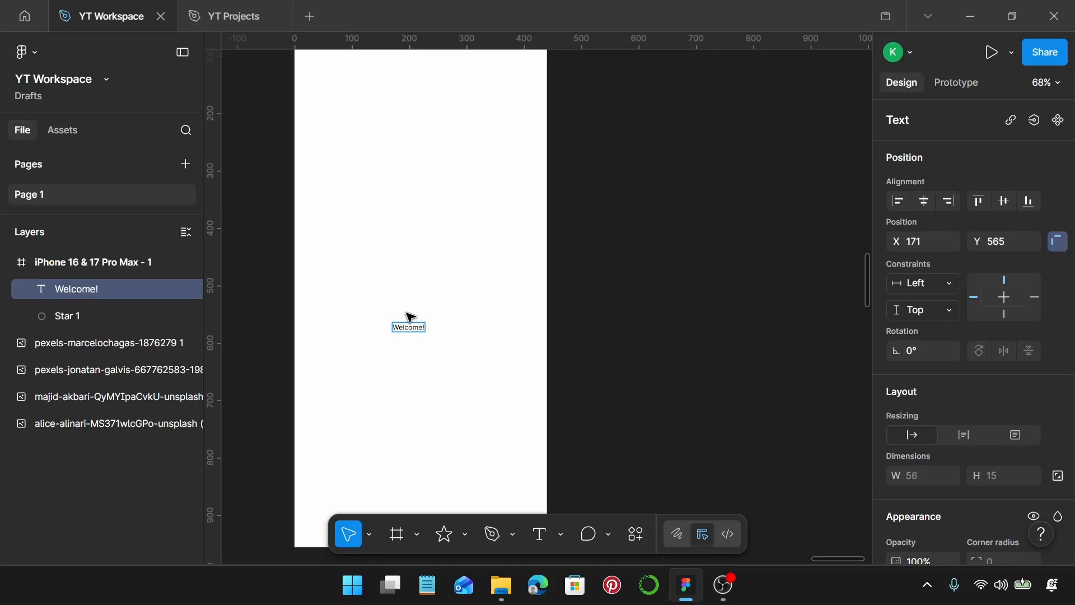
scroll(410, 317, "up", 3)
key("Escape")
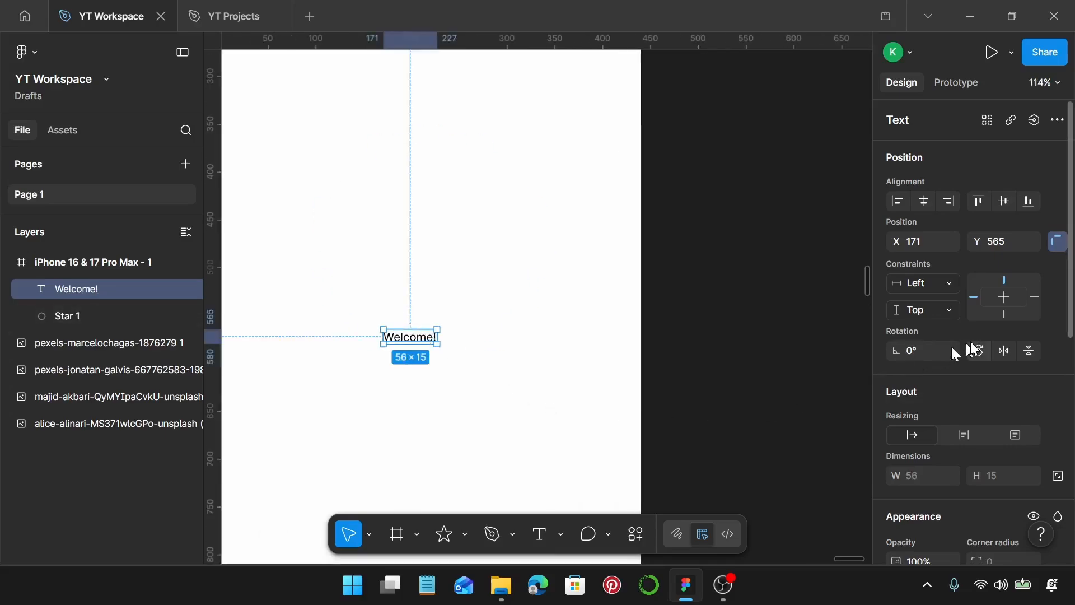
Set the "Welcome!" text to the Playball font at size 50
scroll(969, 350, "down", 2)
scroll(963, 447, "down", 3)
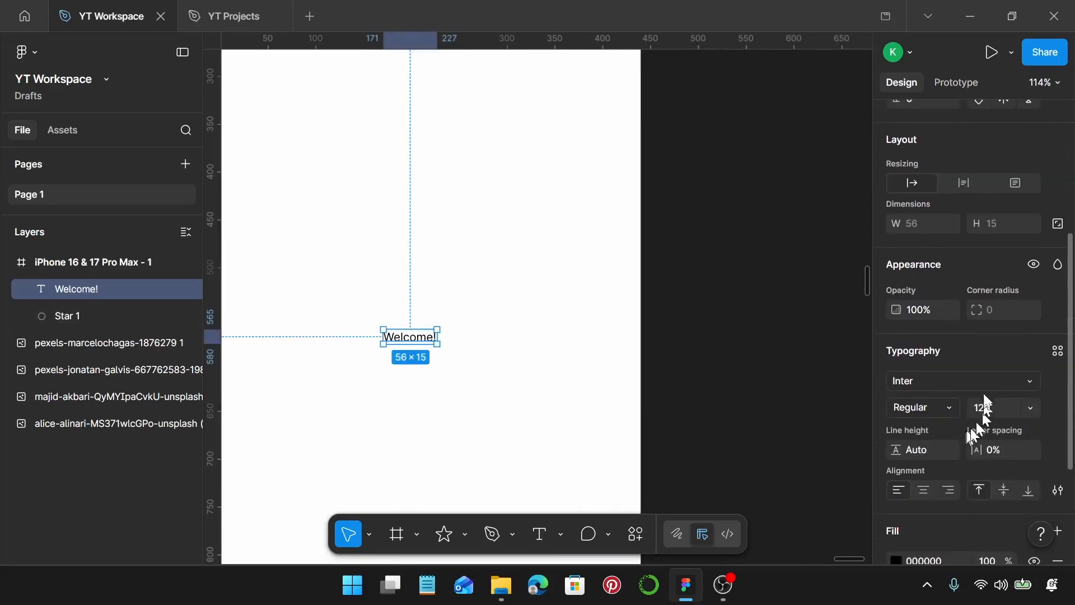
left_click(978, 380)
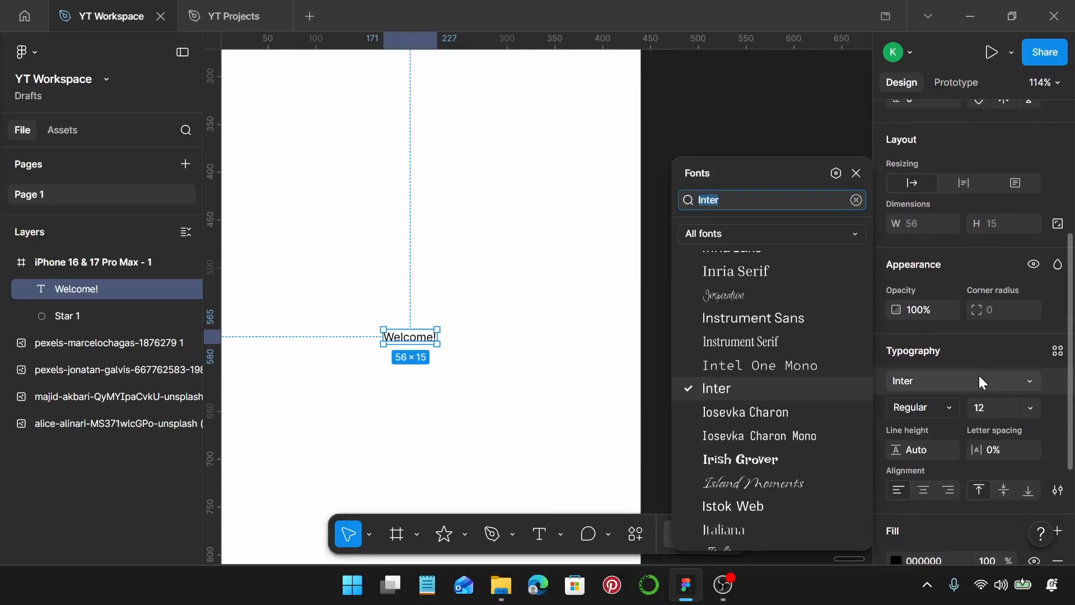
type("play")
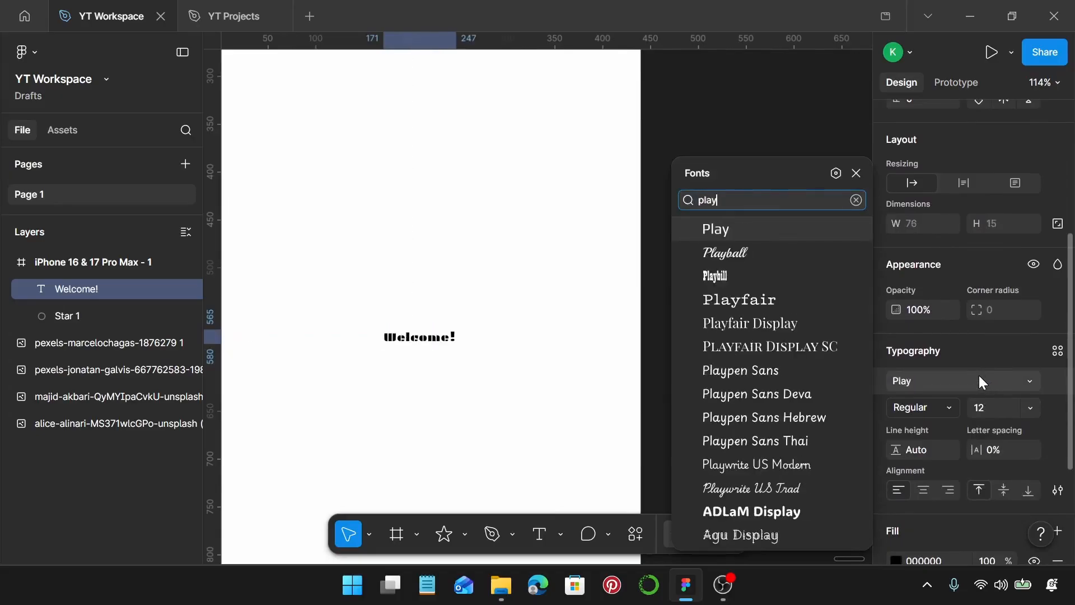
left_click(764, 249)
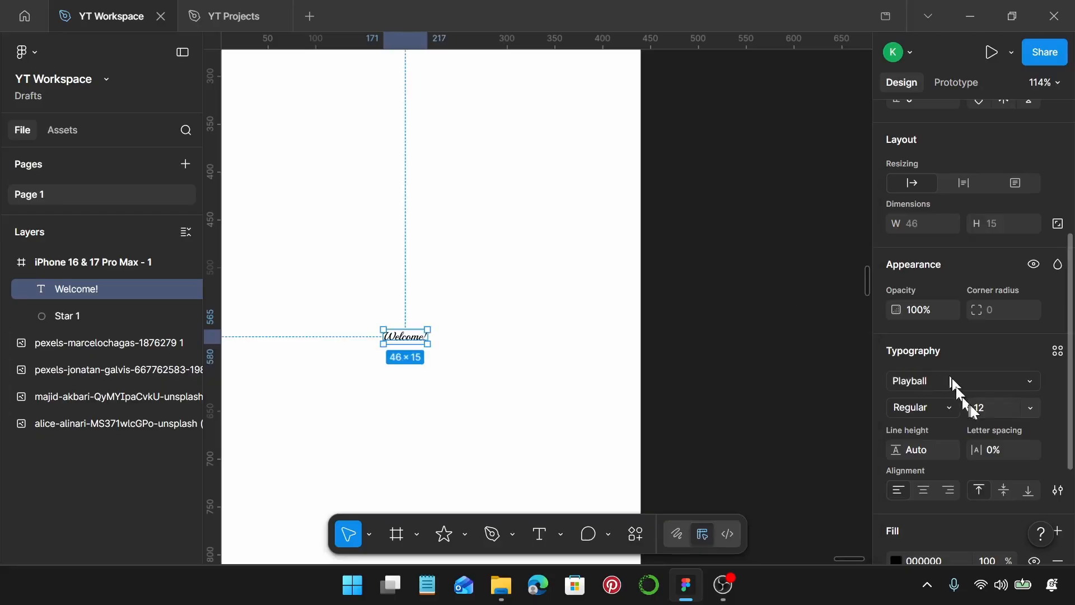
left_click(997, 408)
key("Return")
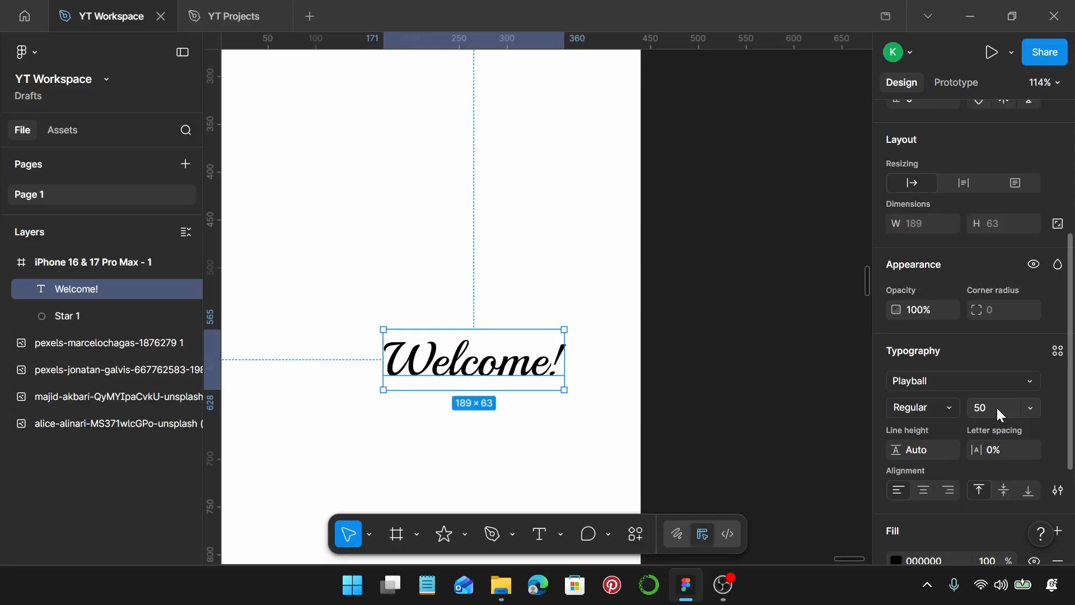
Move the "Welcome!" text to the centre of the scalloped star and select both layers together
scroll(568, 417, "down", 3)
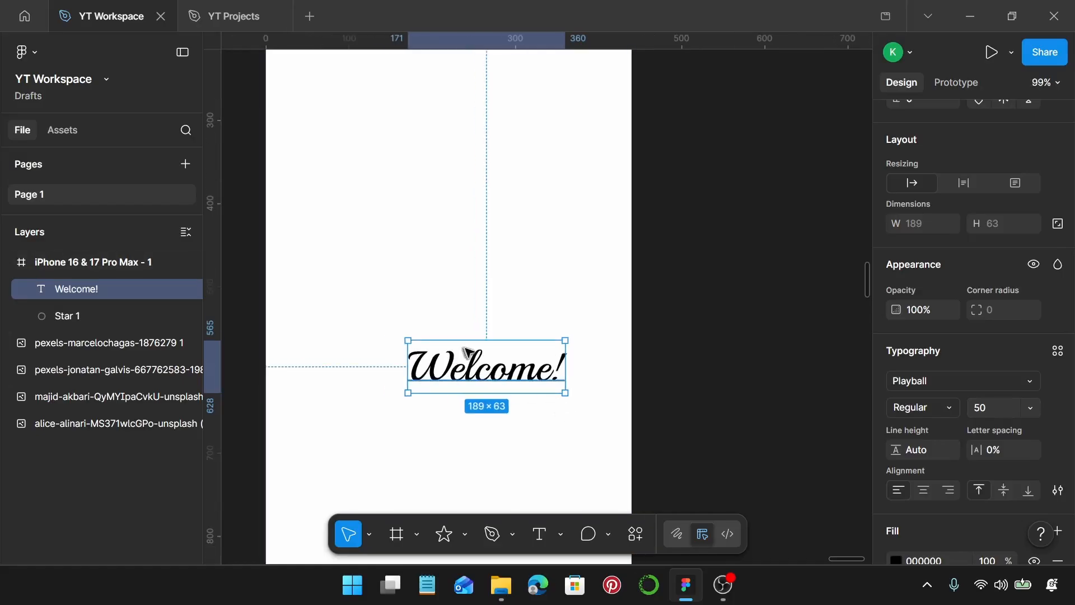
left_click_drag(495, 363, 454, 257)
left_click(490, 223, "shift")
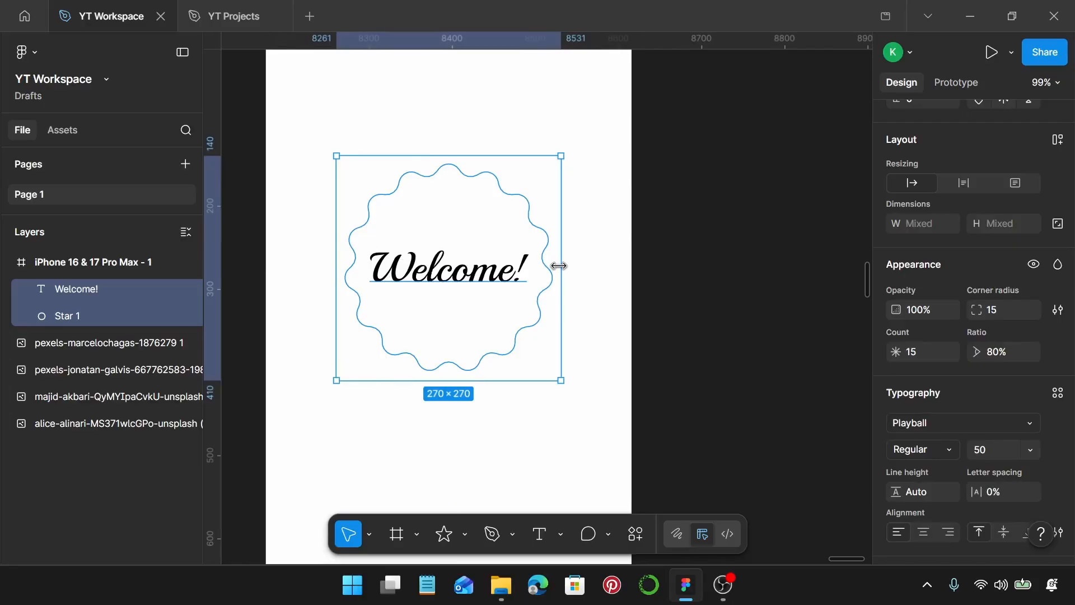
scroll(559, 265, "down", 5)
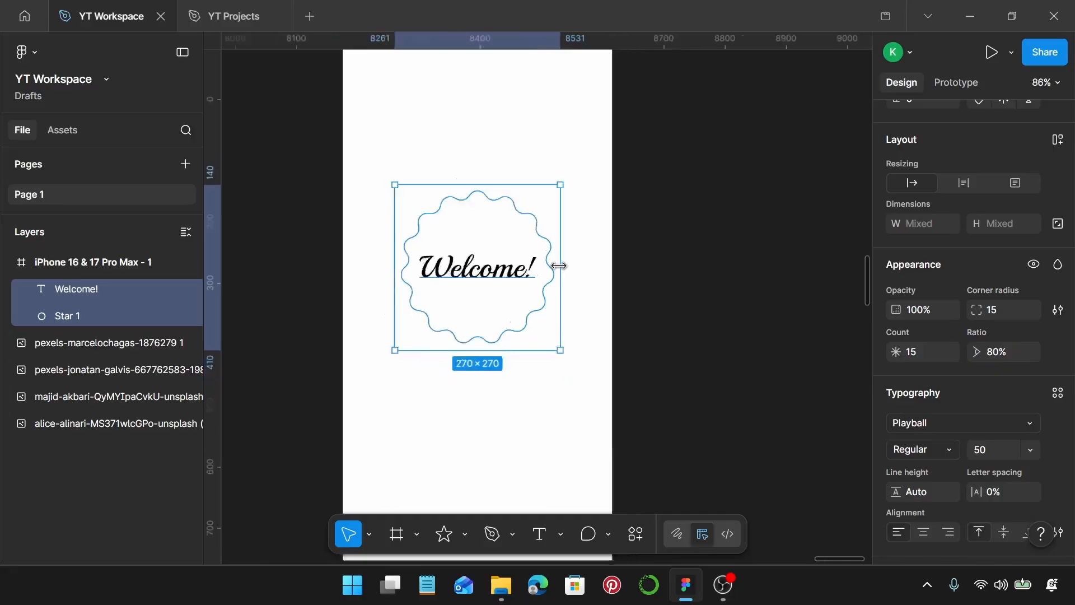
scroll(559, 265, "down", 2)
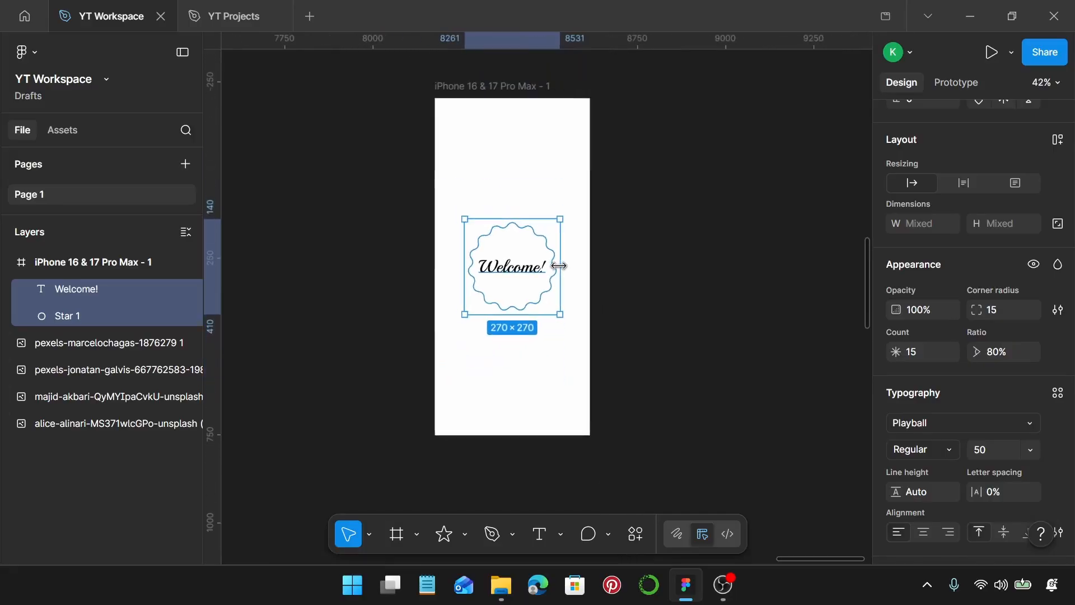
Duplicate the whole phone frame and place the copy directly beside the original on its right side
left_click(651, 227)
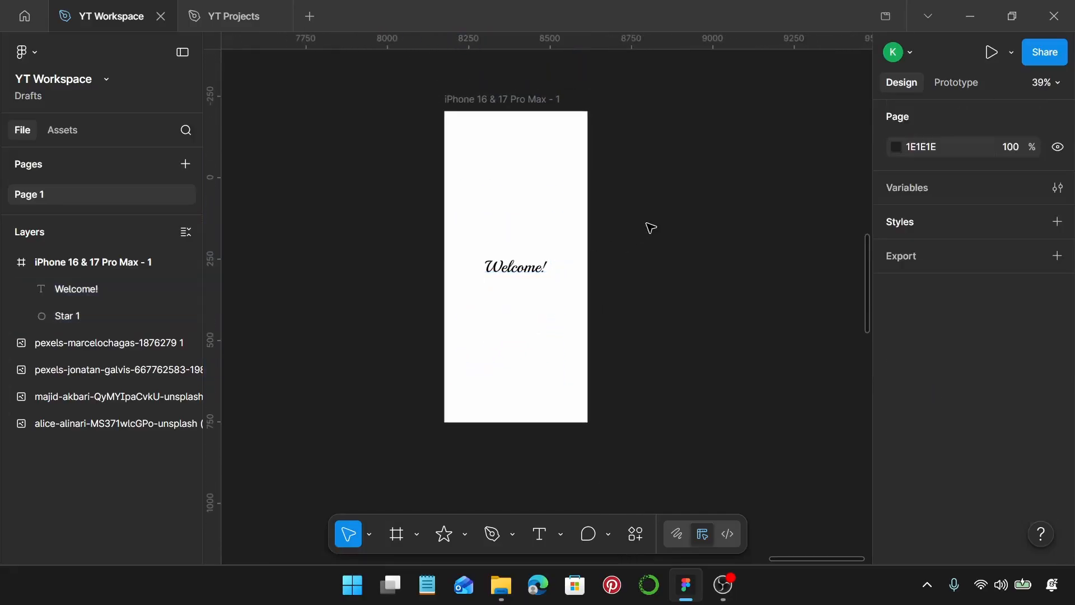
scroll(650, 228, "down", 2)
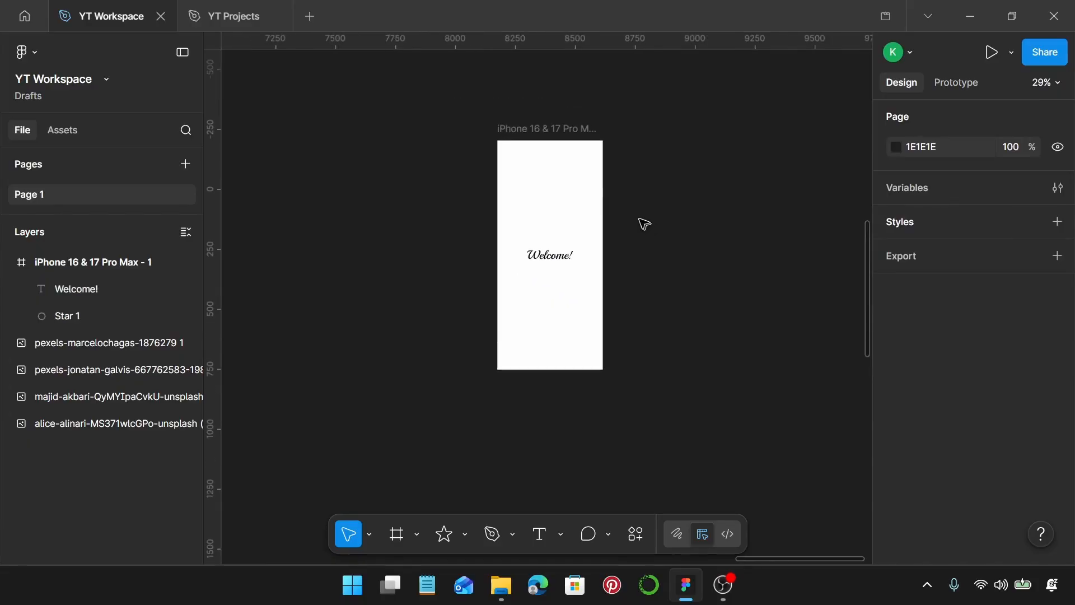
left_click(544, 128)
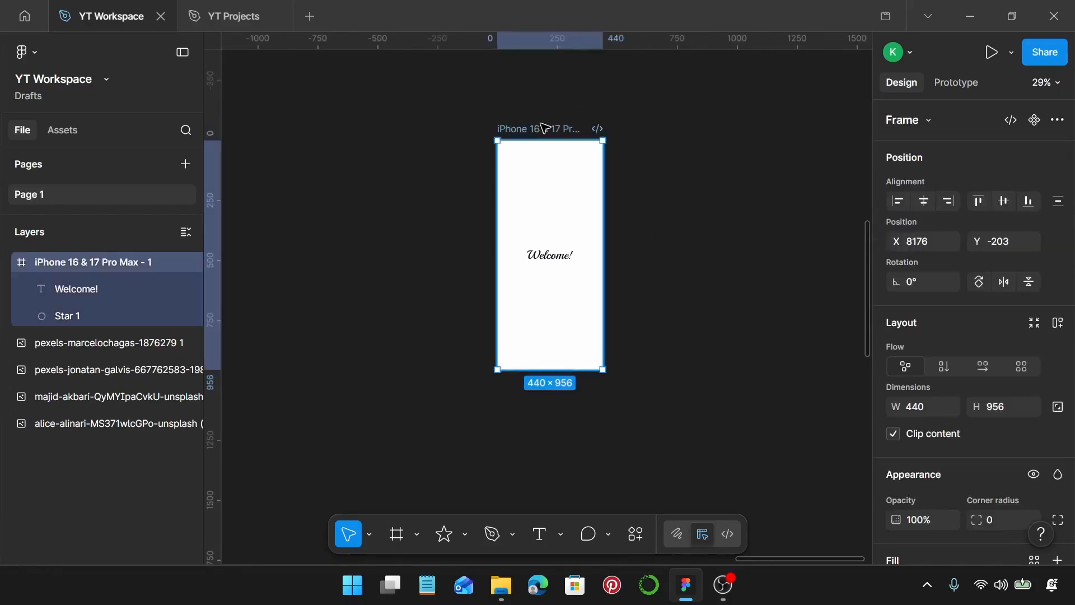
left_click_drag(547, 128, 641, 131, "alt")
scroll(640, 131, "down", 4)
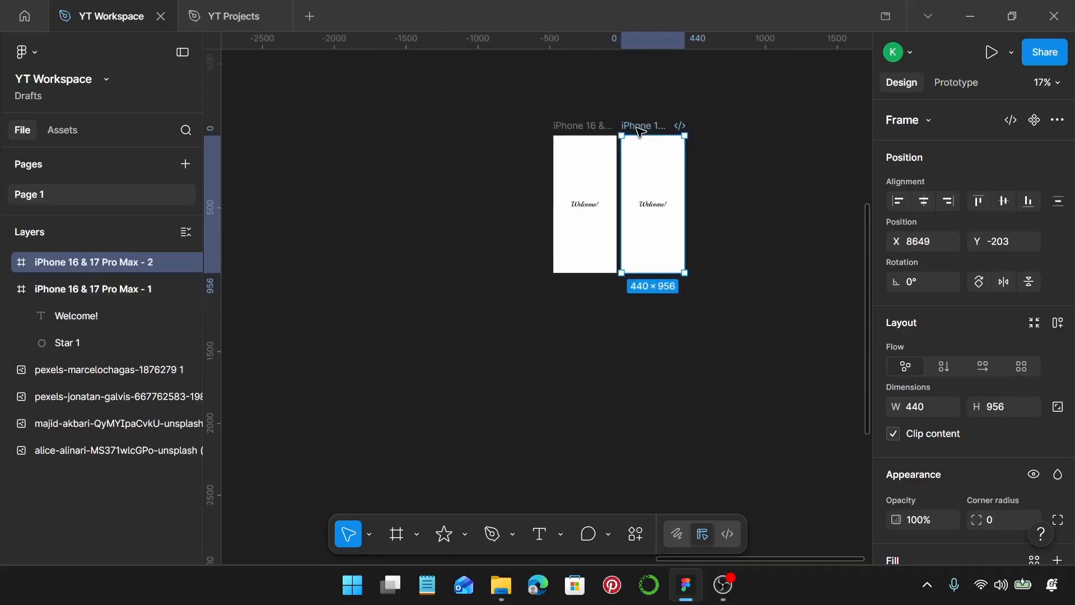
Move the portrait photo of the curly-haired woman to the empty canvas area just right of the two phone frames
scroll(637, 128, "down", 2)
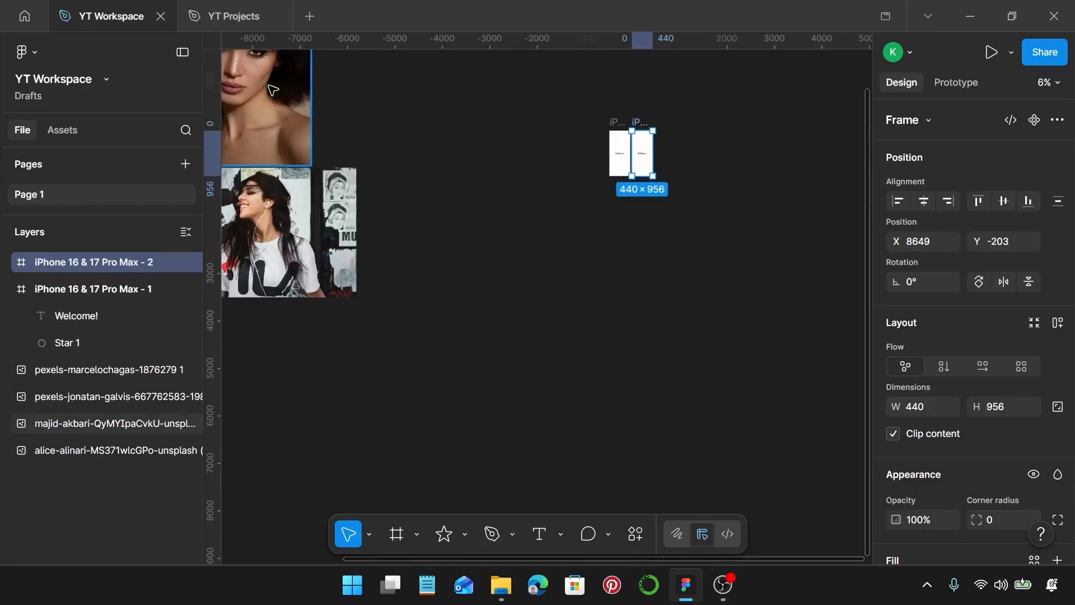
scroll(278, 94, "up", 1)
scroll(296, 97, "left", 2)
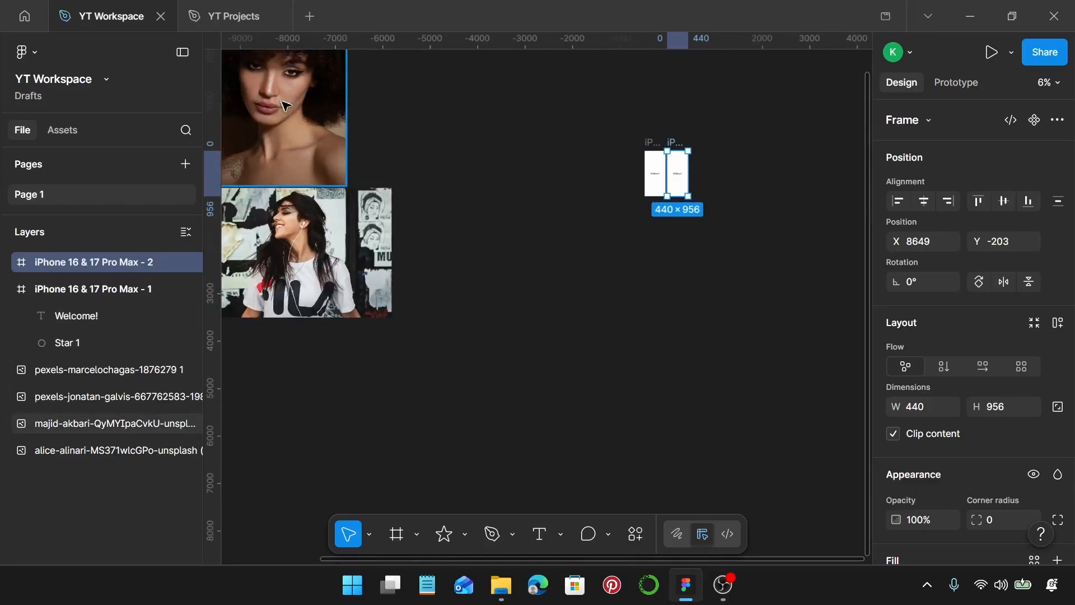
scroll(302, 117, "up", 3)
left_click(265, 281)
left_click_drag(265, 282, 763, 365)
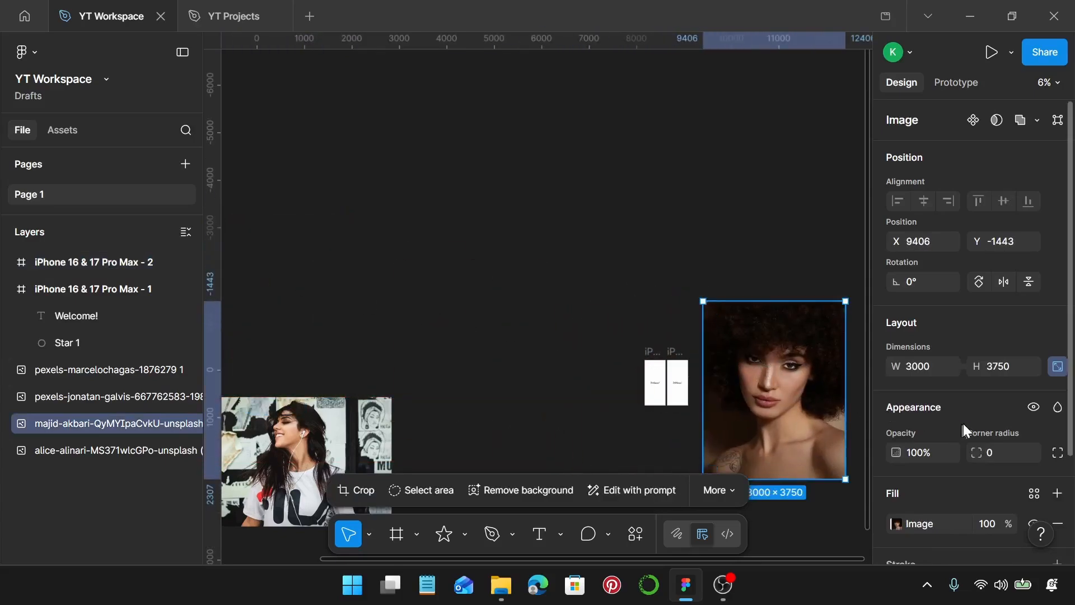
Resize the curly-haired portrait photo to a width of 970 with its proportions locked
scroll(963, 423, "down", 2)
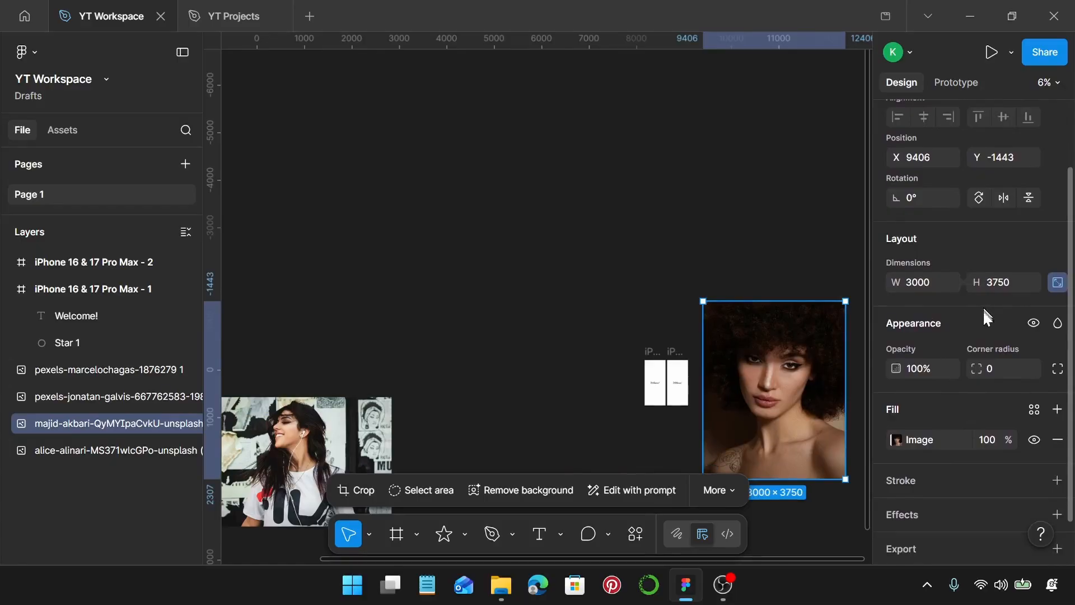
left_click(924, 287)
type("970")
key("Return")
scroll(703, 417, "up", 1)
scroll(727, 392, "up", 5)
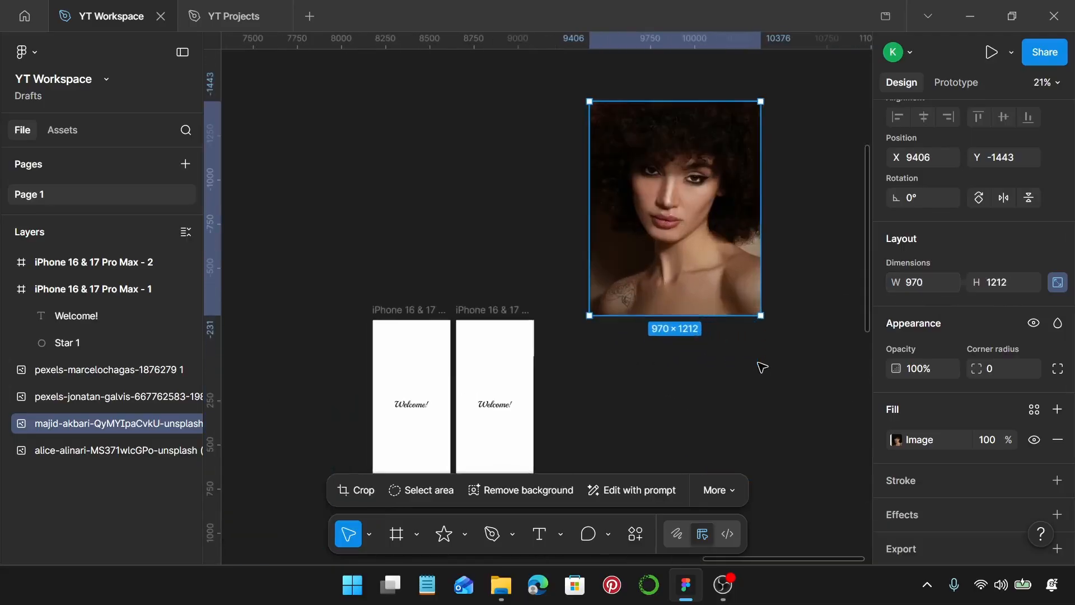
Place the portrait in the second phone frame at X 0, Y 0, and send it behind the badge and text
left_click_drag(658, 134, 481, 344)
scroll(509, 370, "up", 2)
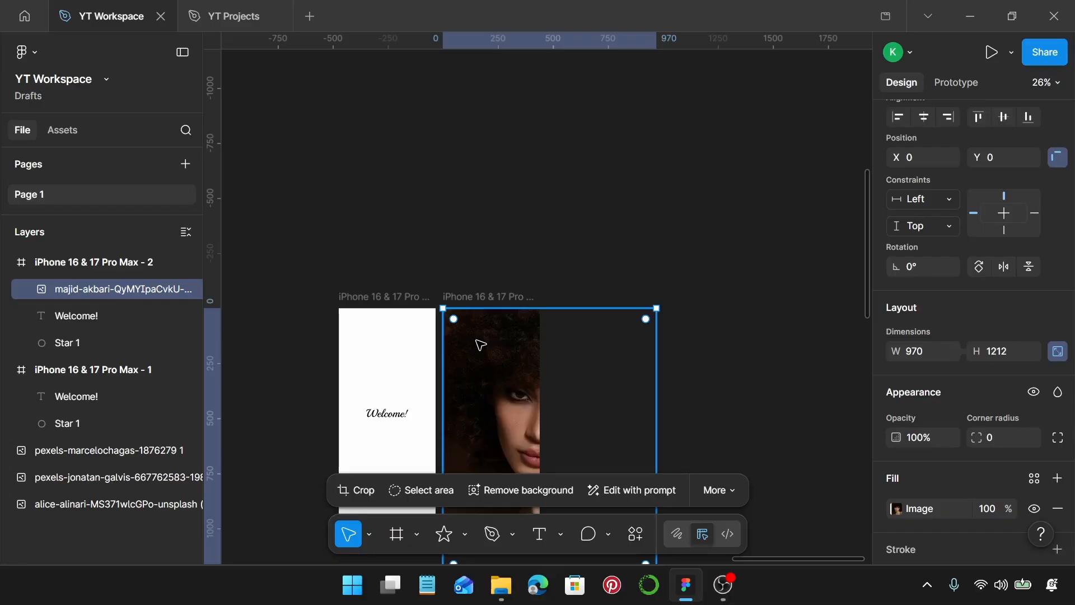
key("ctrl+shift+bracketleft")
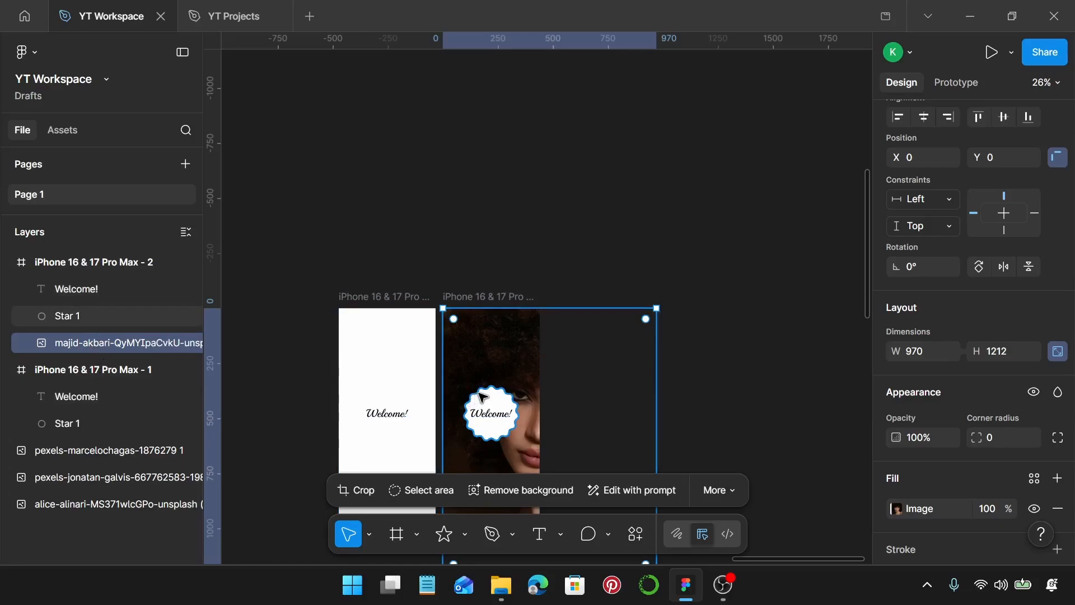
scroll(509, 402, "down", 1)
scroll(515, 392, "down", 5)
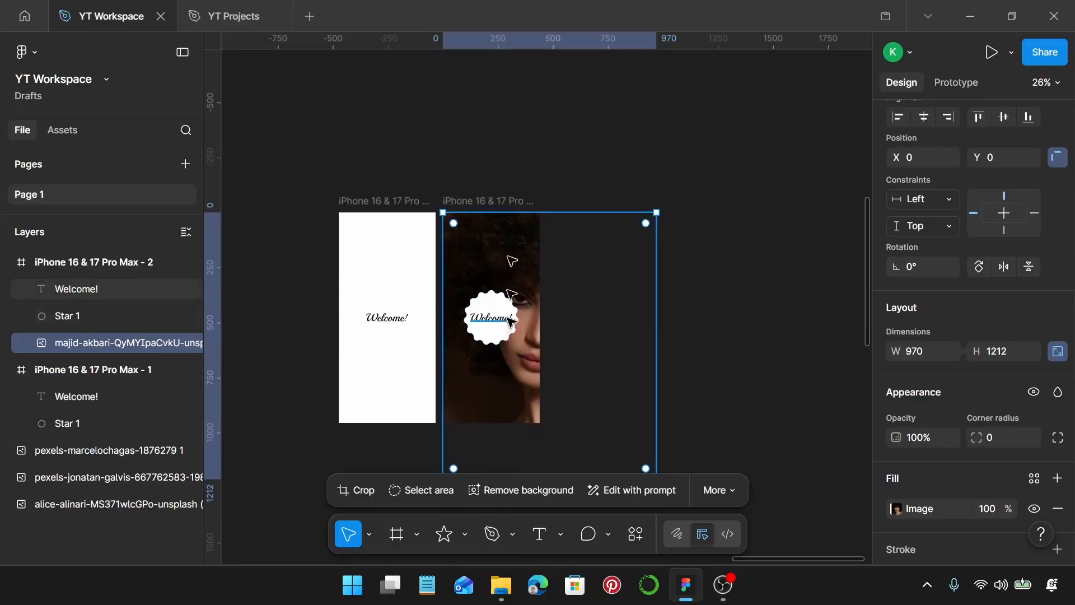
Duplicate the second phone frame beside itself on the right, undoing any accidental shift of the copy
left_click(482, 203)
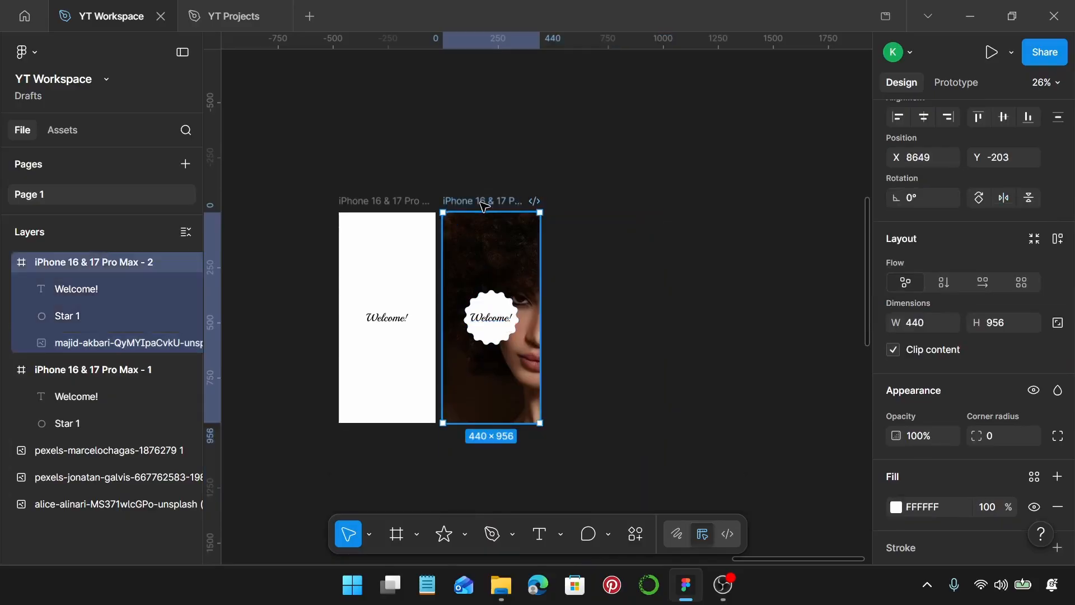
left_click_drag(482, 206, 589, 274)
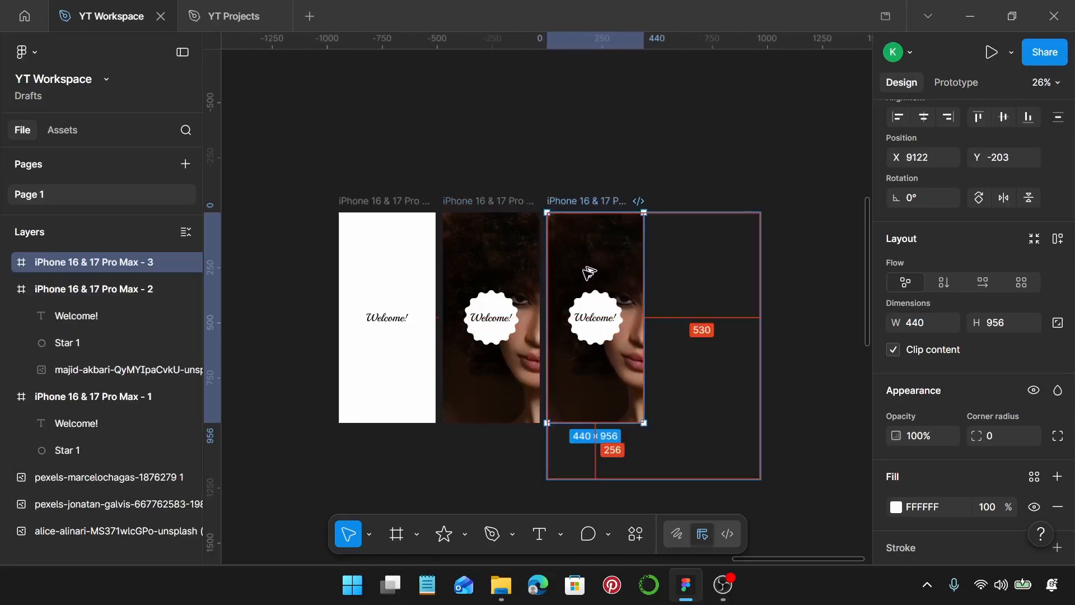
scroll(594, 273, "up", 3)
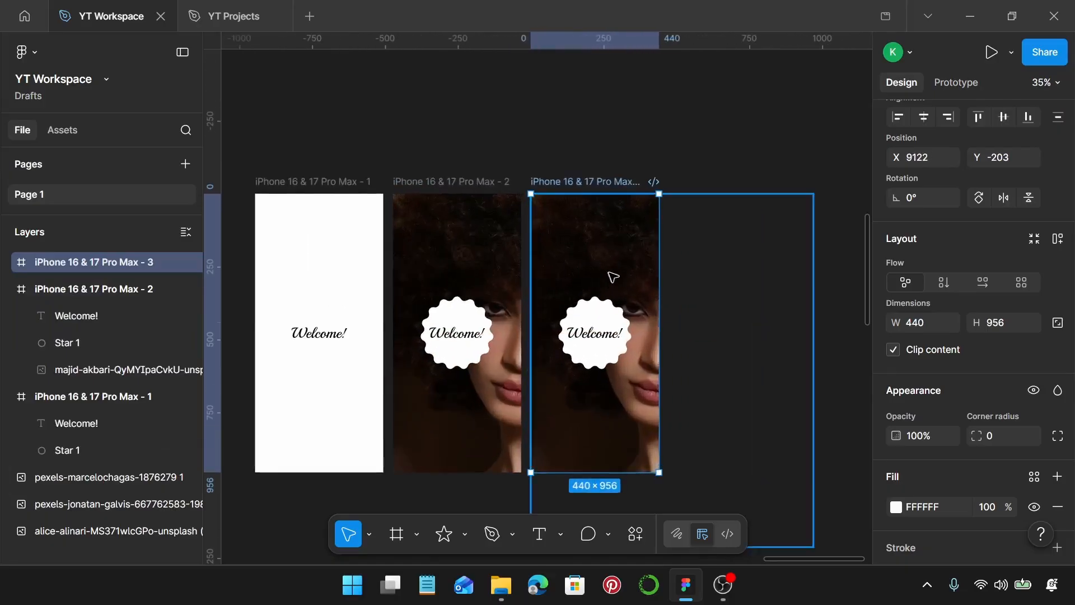
left_click_drag(620, 281, 605, 257)
key("ctrl+z")
Reposition the portrait inside the third phone frame to X -206, Y -256, aligning its lower edge with the frame's
double_click(614, 247)
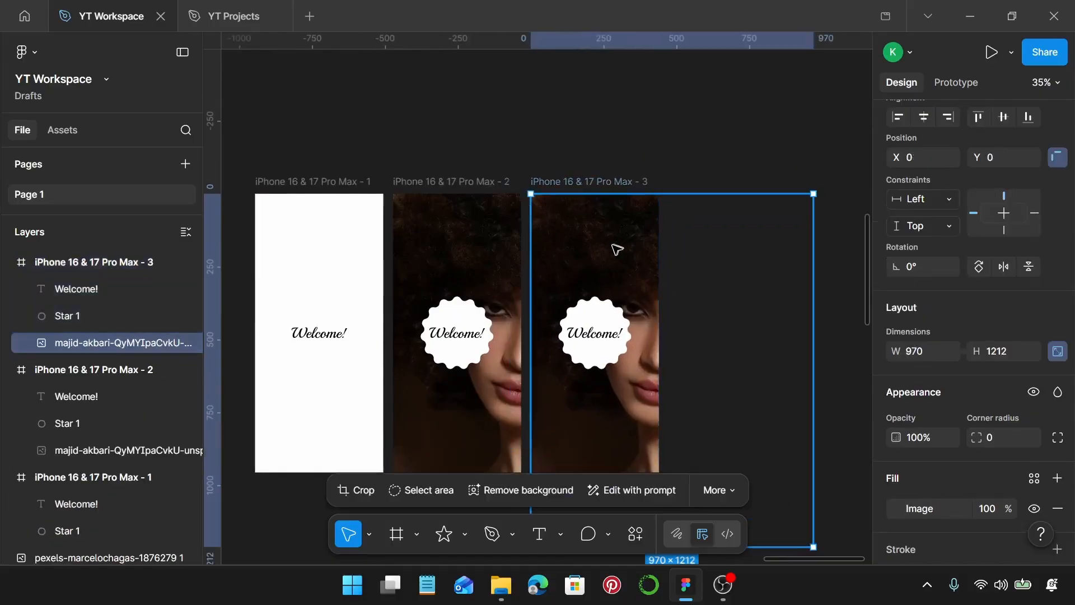
left_click_drag(615, 284, 586, 236)
left_click_drag(636, 279, 621, 232)
scroll(615, 256, "down", 1)
scroll(615, 257, "down", 2)
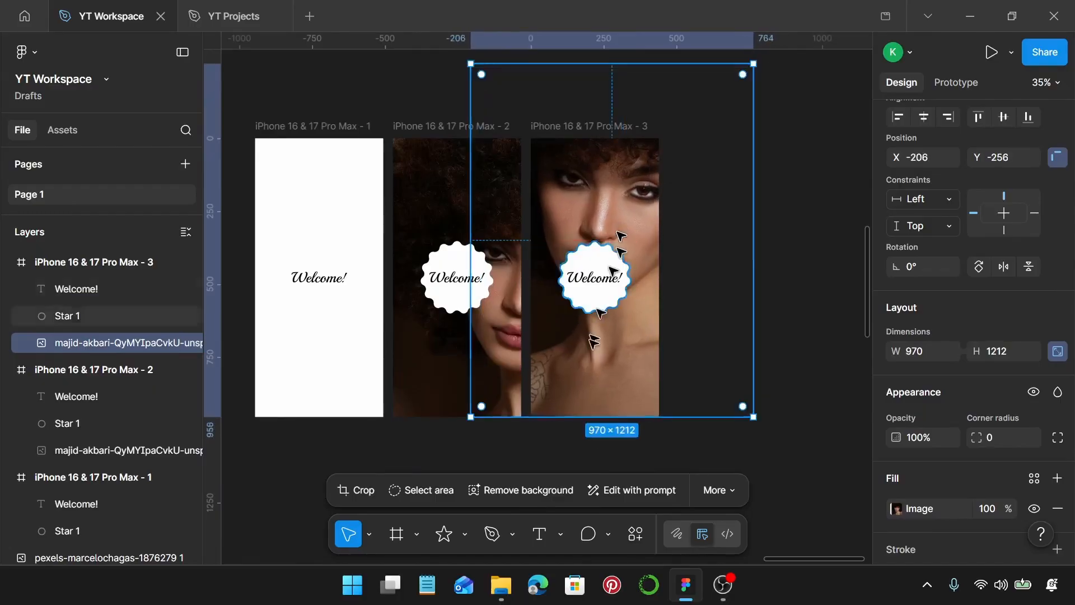
scroll(599, 392, "up", 5, "ctrl")
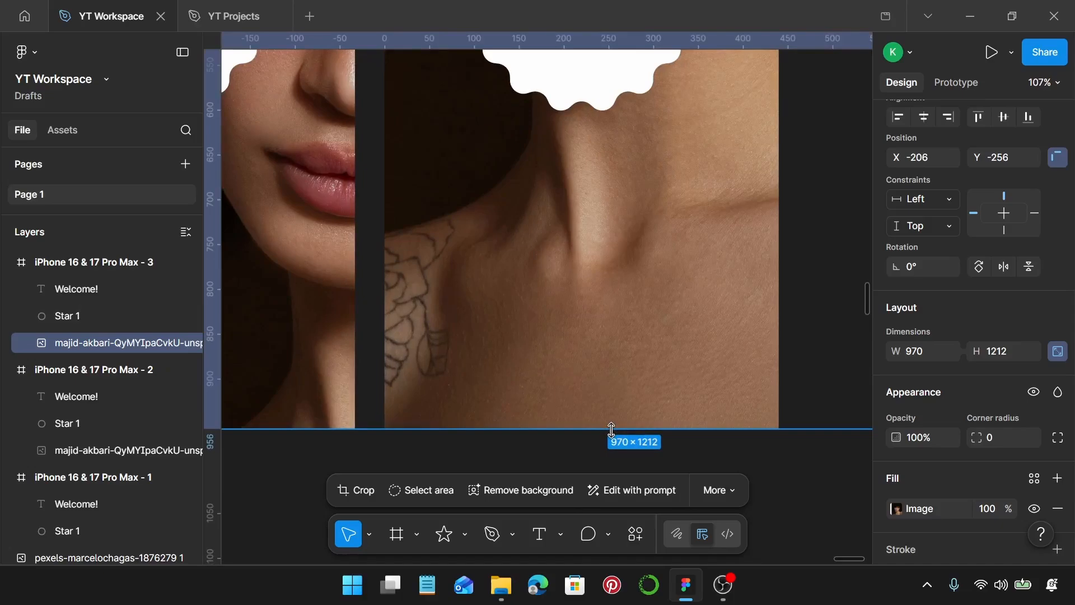
scroll(610, 430, "down", 5)
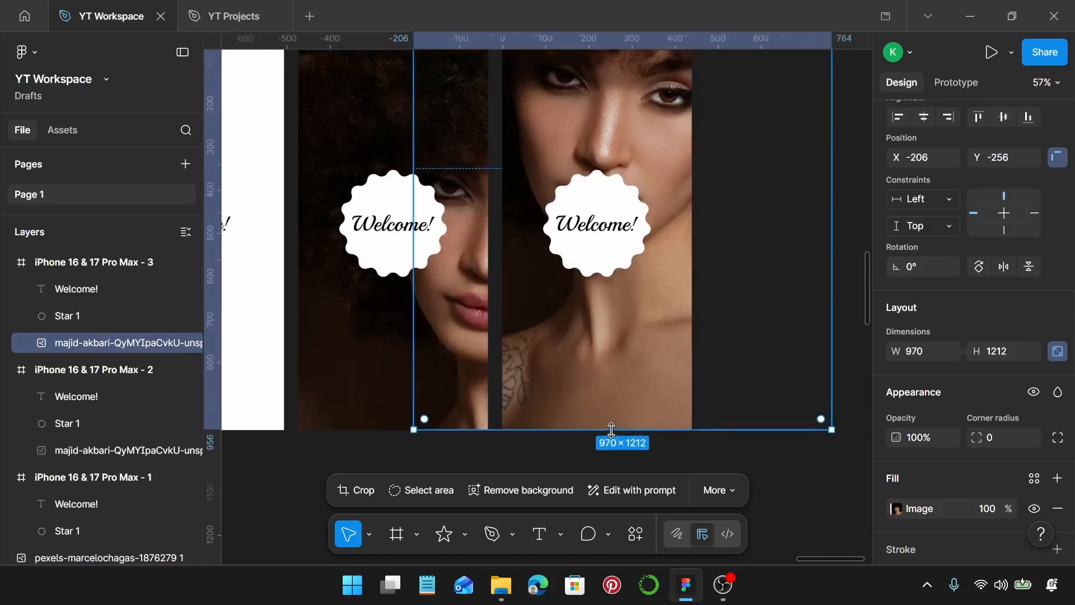
scroll(610, 429, "down", 3)
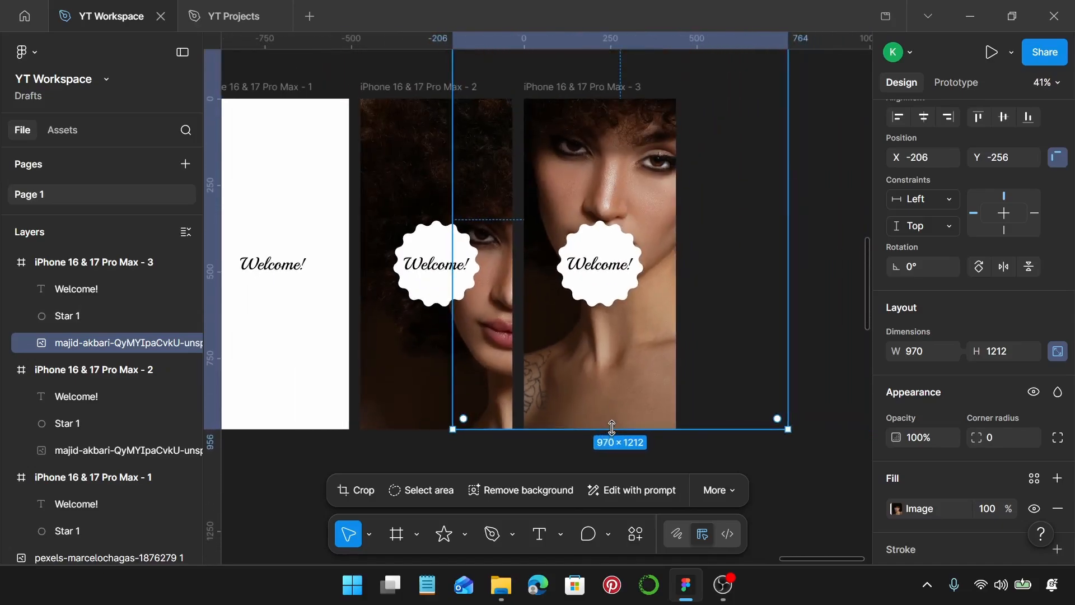
scroll(624, 407, "up", 1)
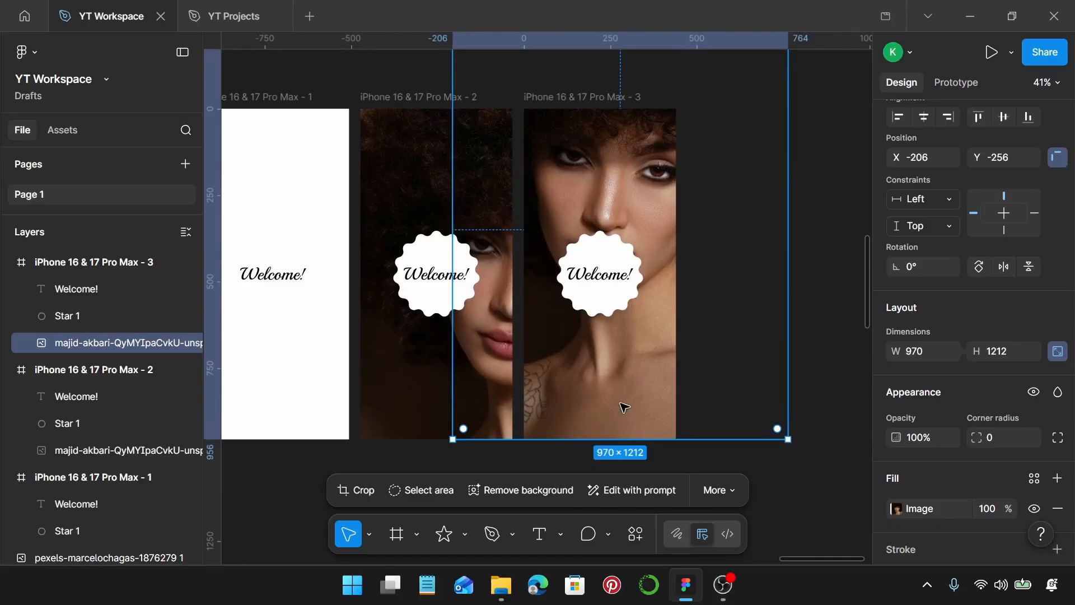
Nudge the portrait in the third phone frame horizontally to X -219
key("Left")
key("Left")
key("Left")
key("Left")
key("Left")
key("Left")
key("Left")
key("Left")
key("Left")
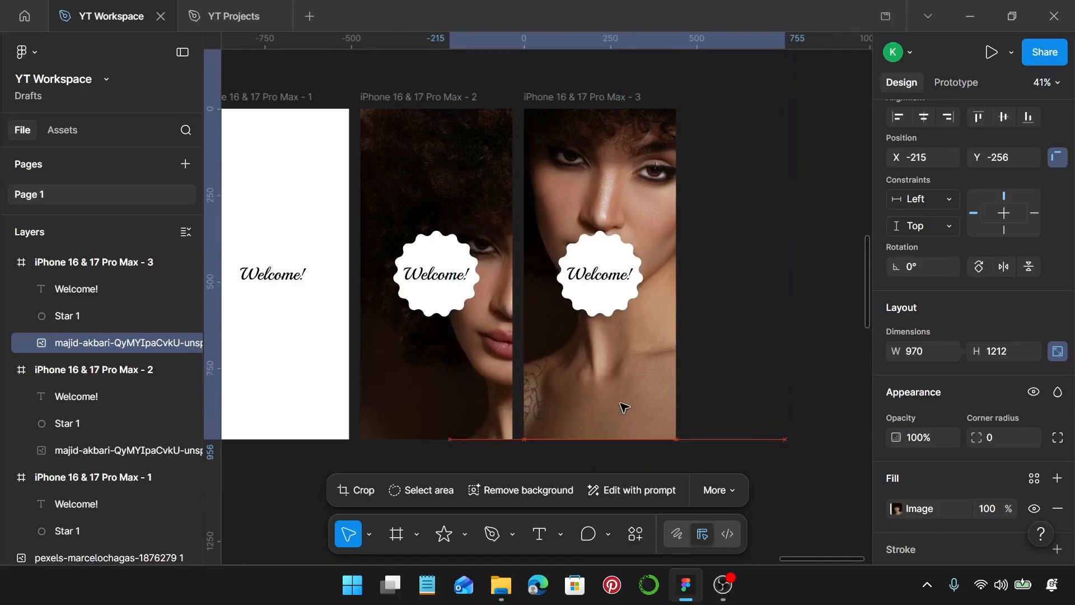
key("Left")
key("Left")
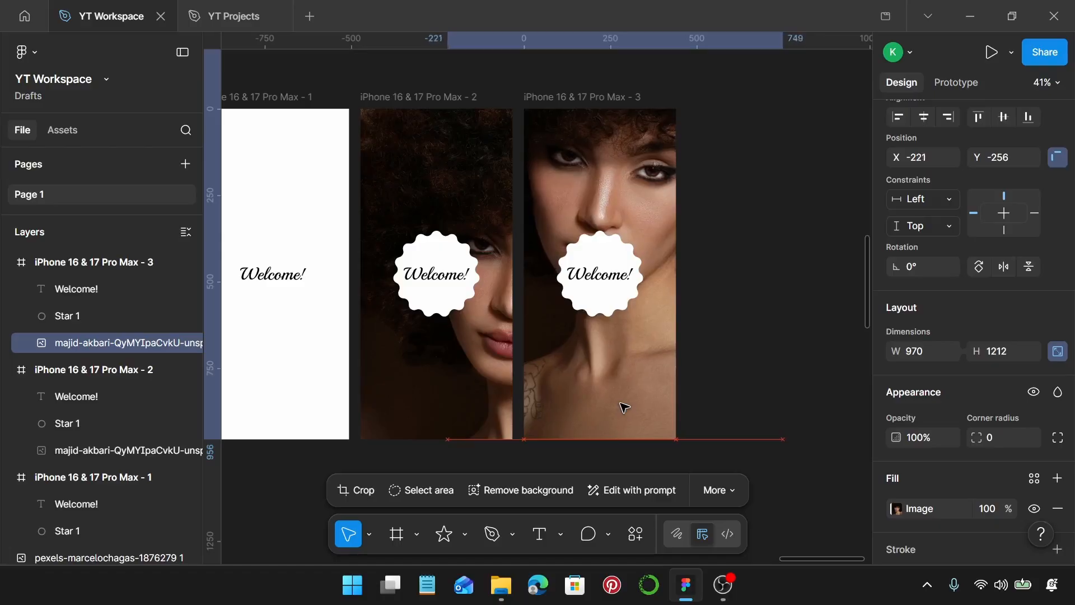
key("Right")
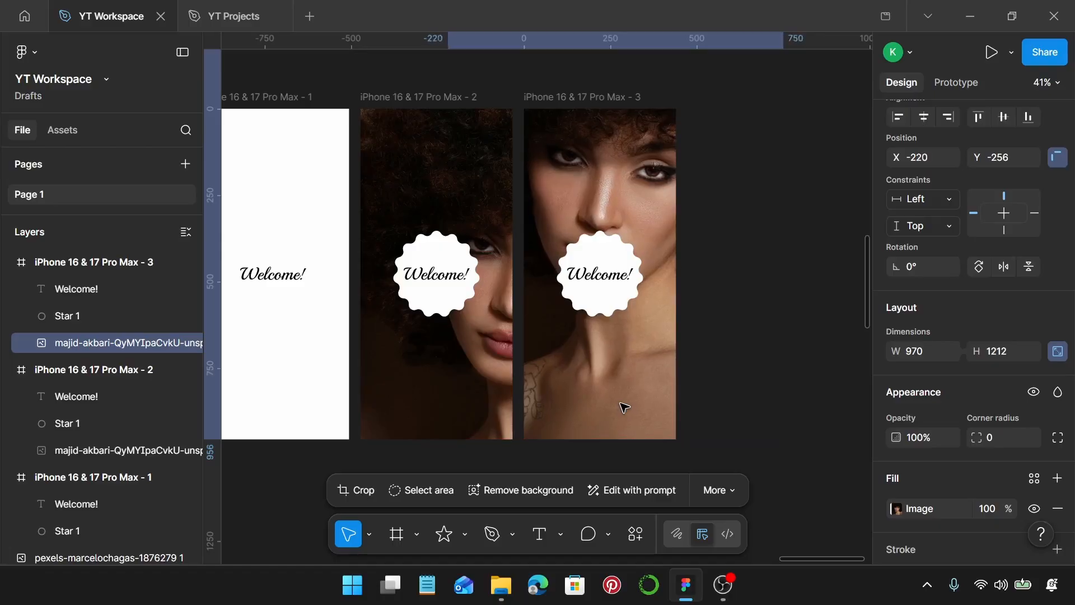
key("Right")
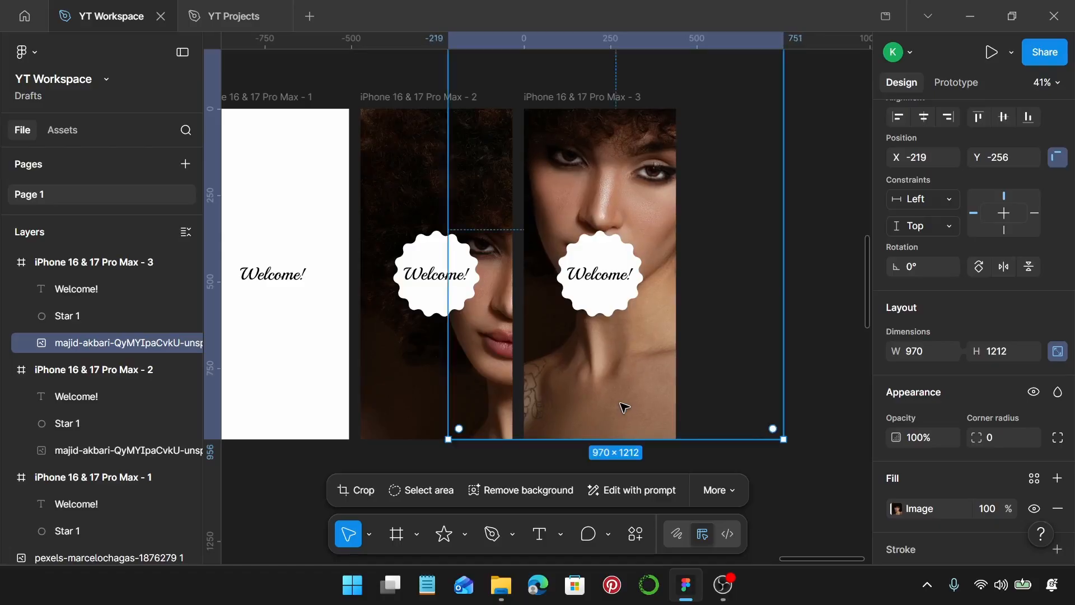
scroll(624, 407, "down", 3)
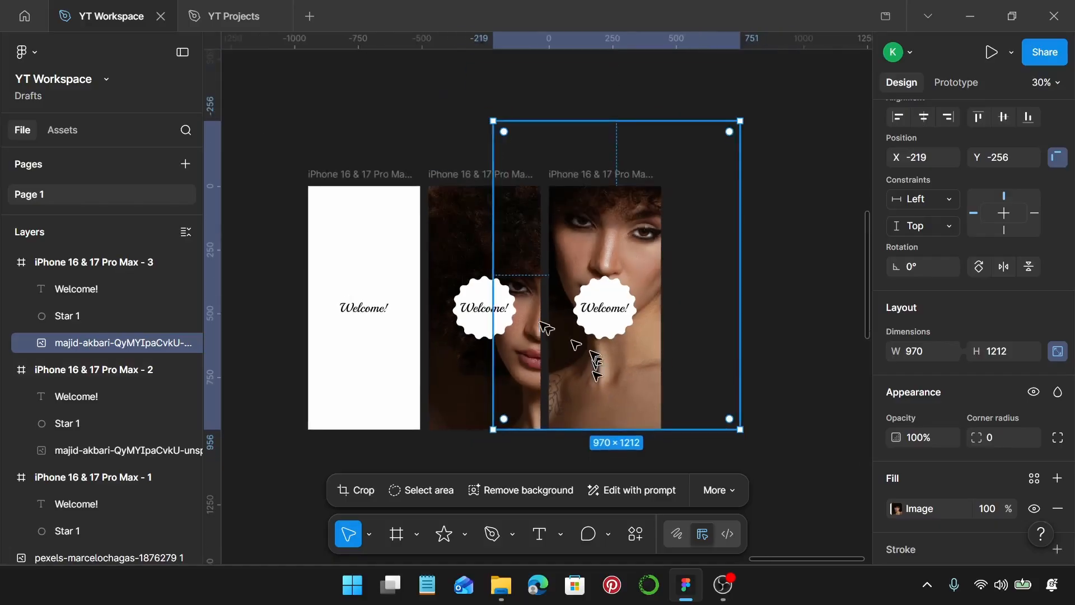
Duplicate the third phone frame and place the copy directly to its right as a fourth screen
left_click(482, 243)
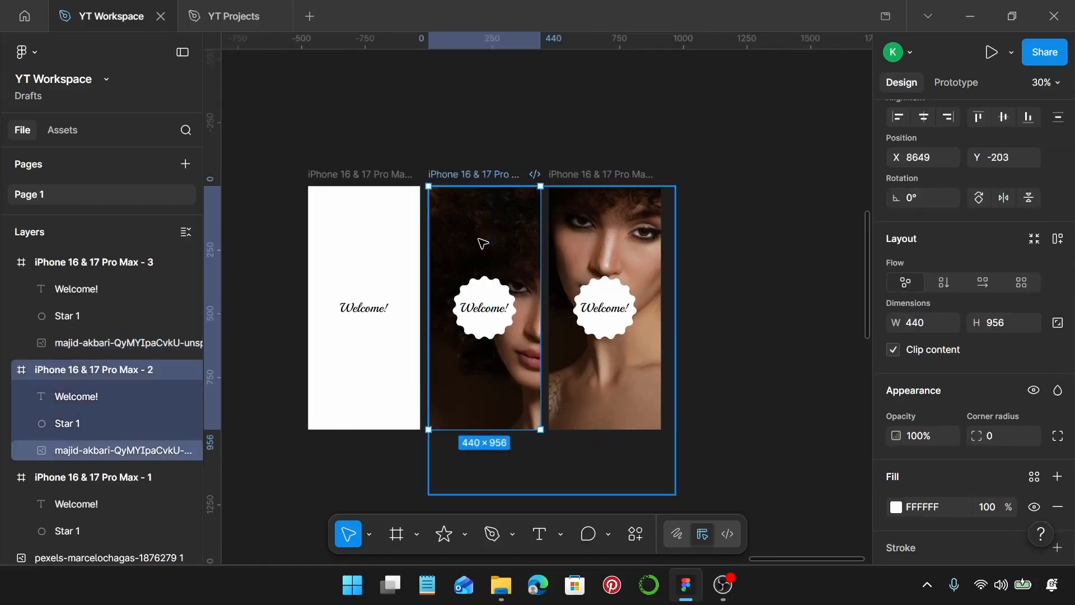
left_click(644, 380)
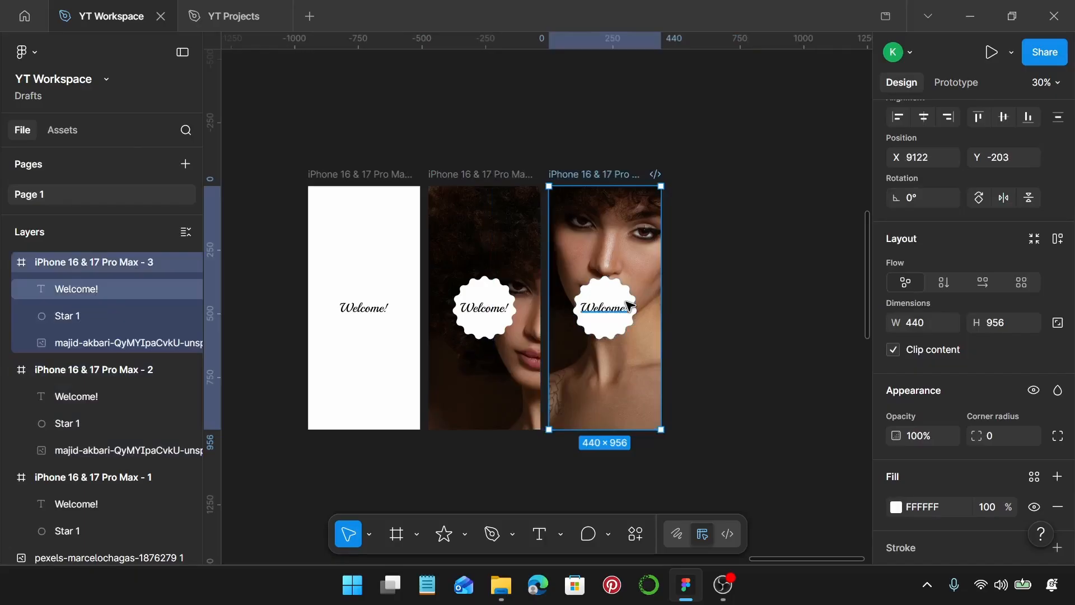
scroll(627, 305, "down", 3)
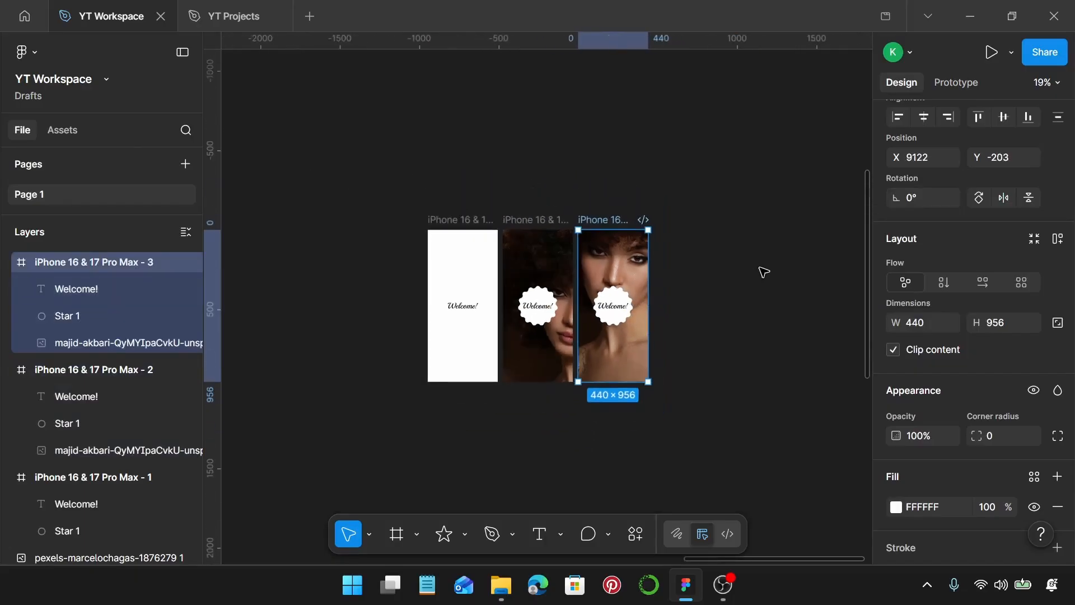
left_click(763, 271)
left_click(623, 224)
left_click_drag(611, 224, 686, 219)
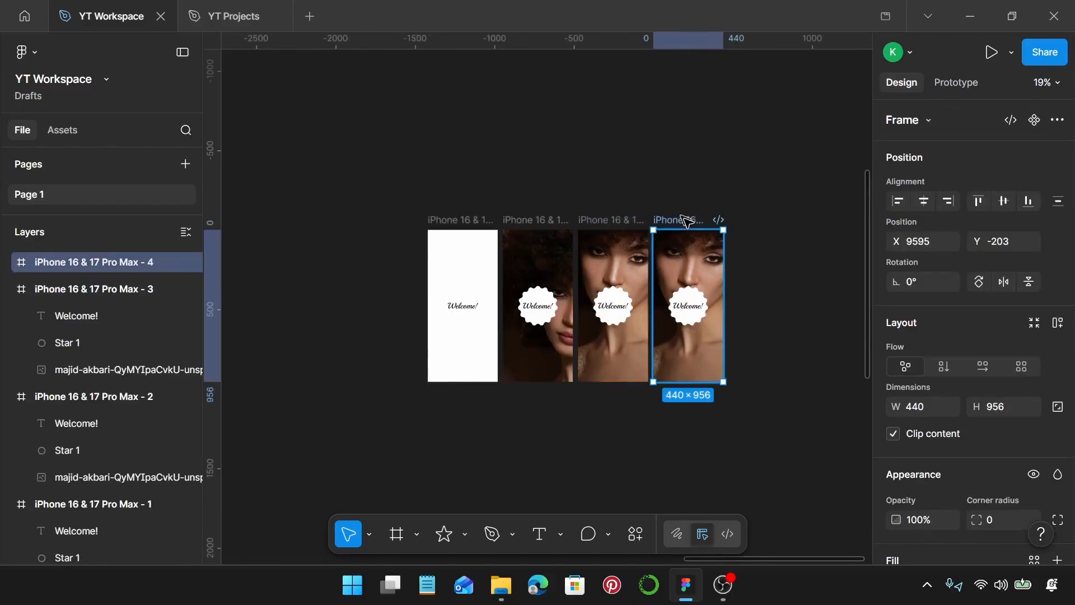
Delete the portrait photo from the fourth phone frame and duplicate that frame to its right as a fifth screen
double_click(703, 262)
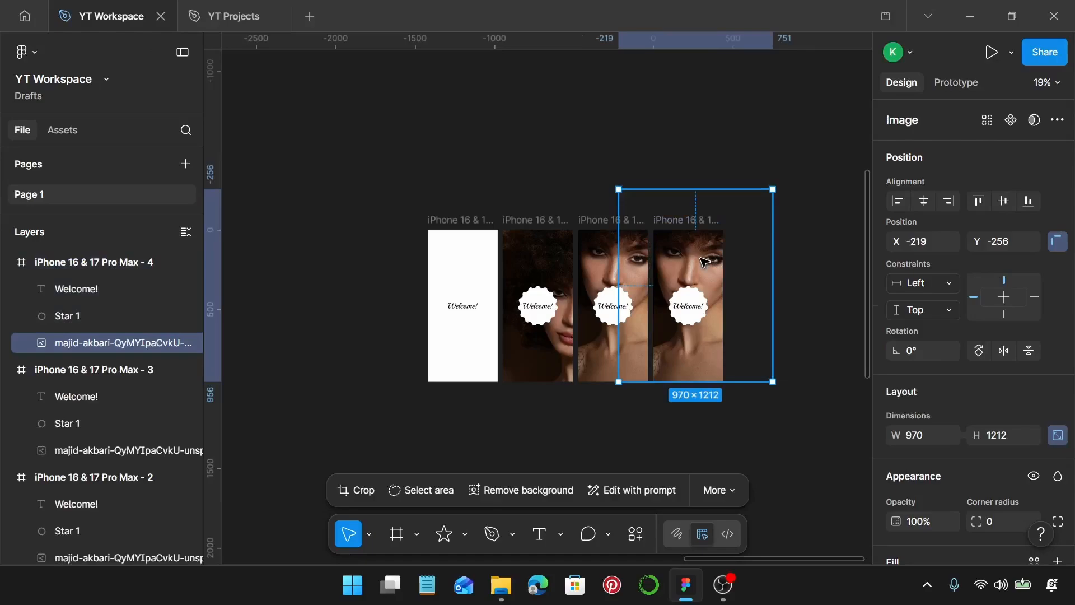
key("Delete")
left_click(671, 219)
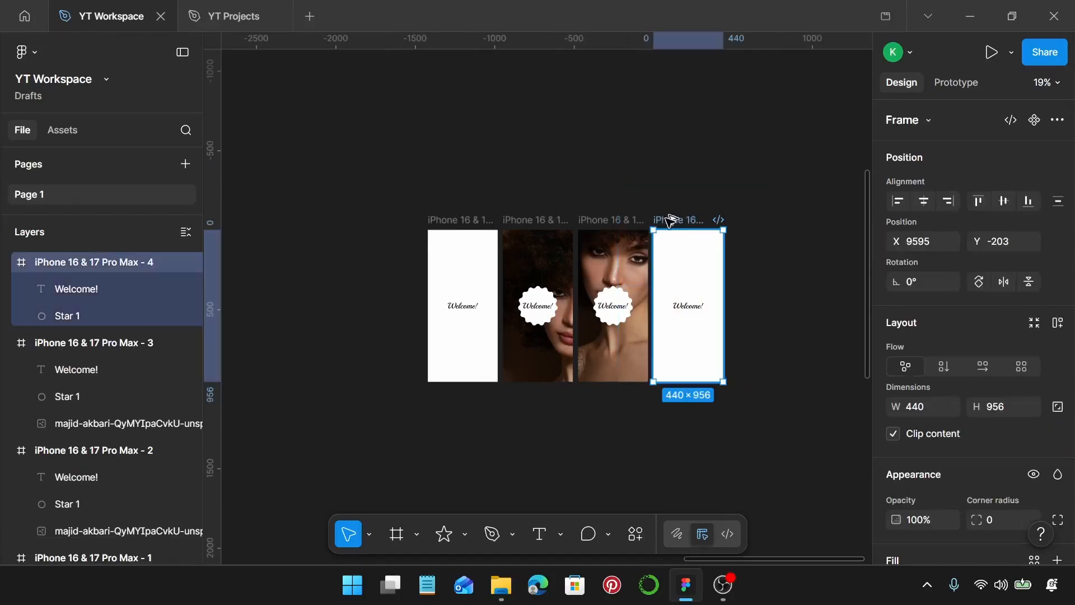
left_click_drag(672, 219, 743, 212)
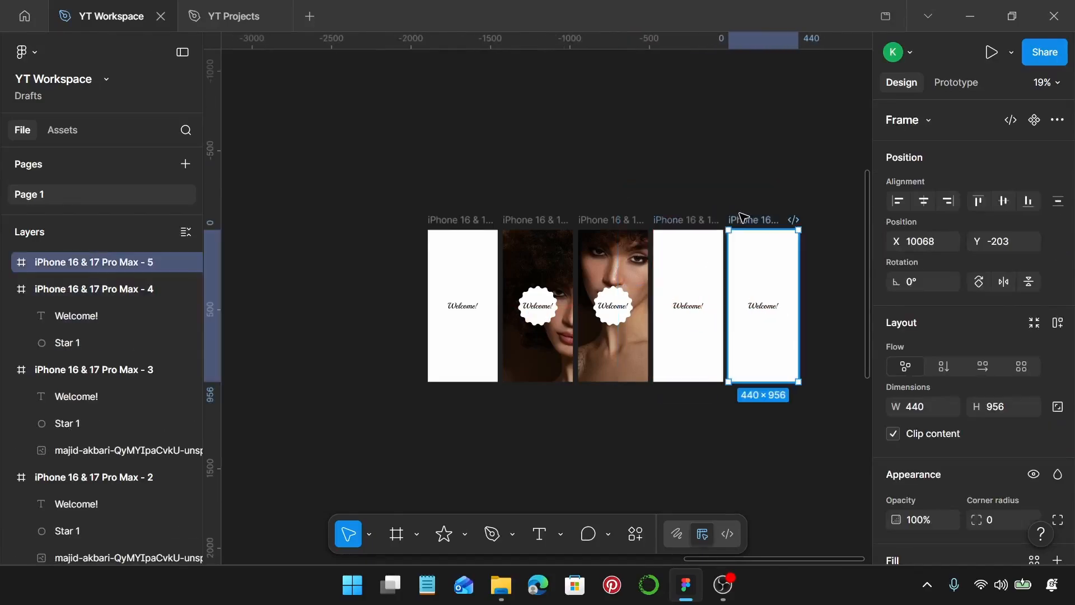
Move the photo of the four stacked women to the empty canvas right of the five phone frames
scroll(739, 221, "right", 3)
scroll(587, 268, "down", 5)
scroll(588, 268, "down", 4)
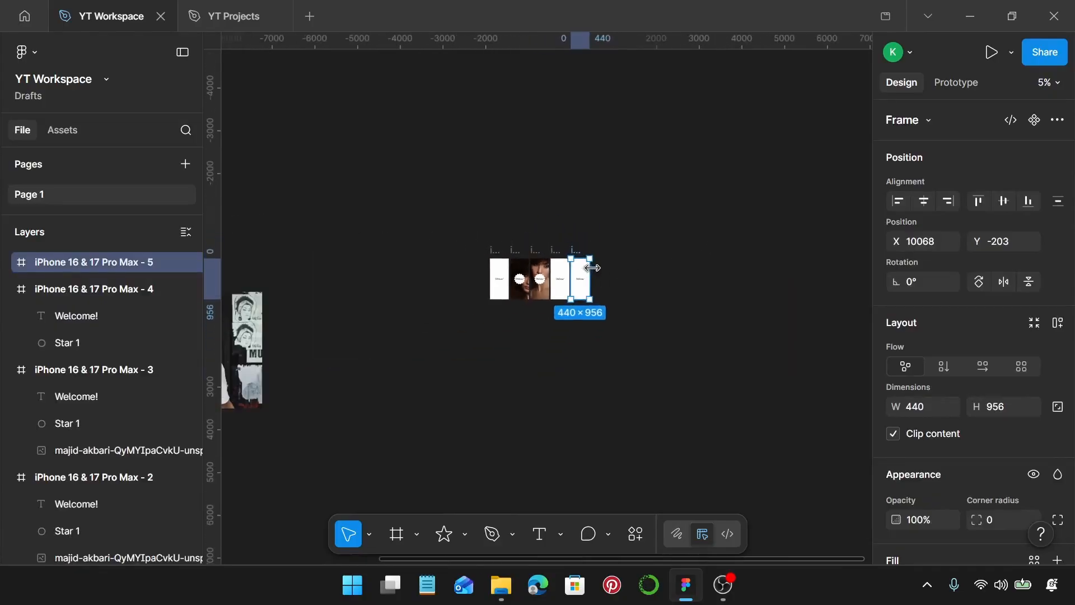
left_click(268, 330)
left_click_drag(268, 330, 660, 301)
scroll(661, 301, "up", 3)
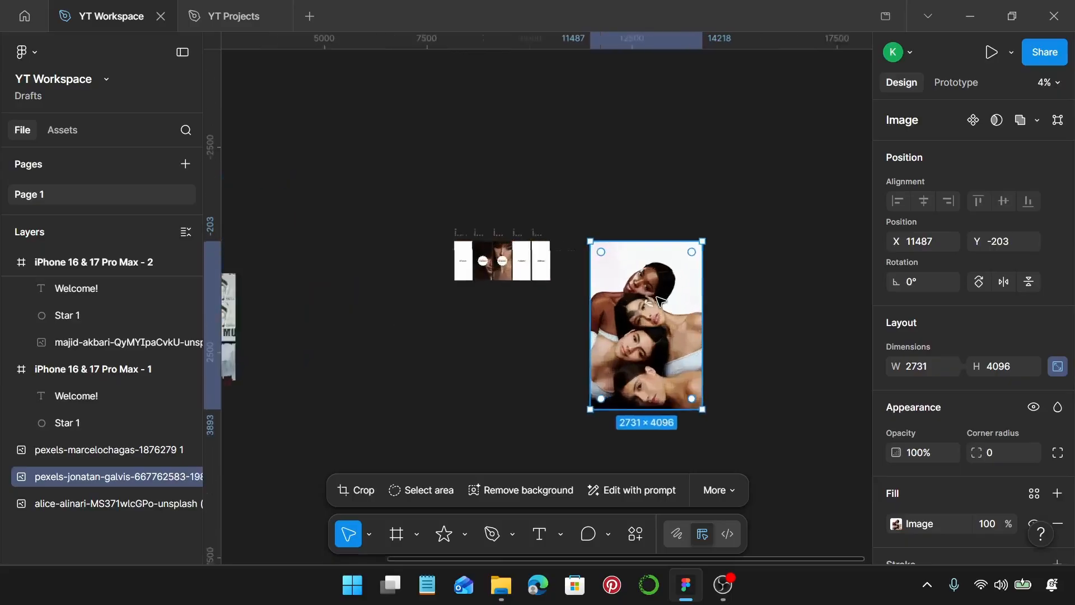
Scale the photo of the four stacked women to 890 wide and place it inside the fifth phone frame
left_click(921, 367)
type("890")
key("Return")
scroll(612, 280, "up", 3)
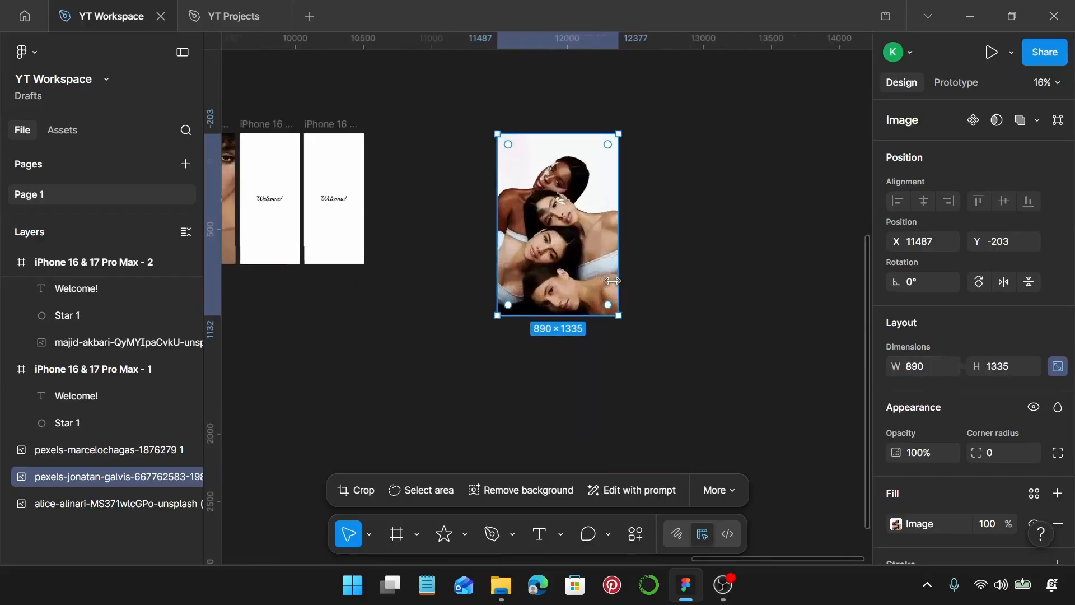
scroll(612, 281, "left", 3)
left_click_drag(631, 190, 423, 202)
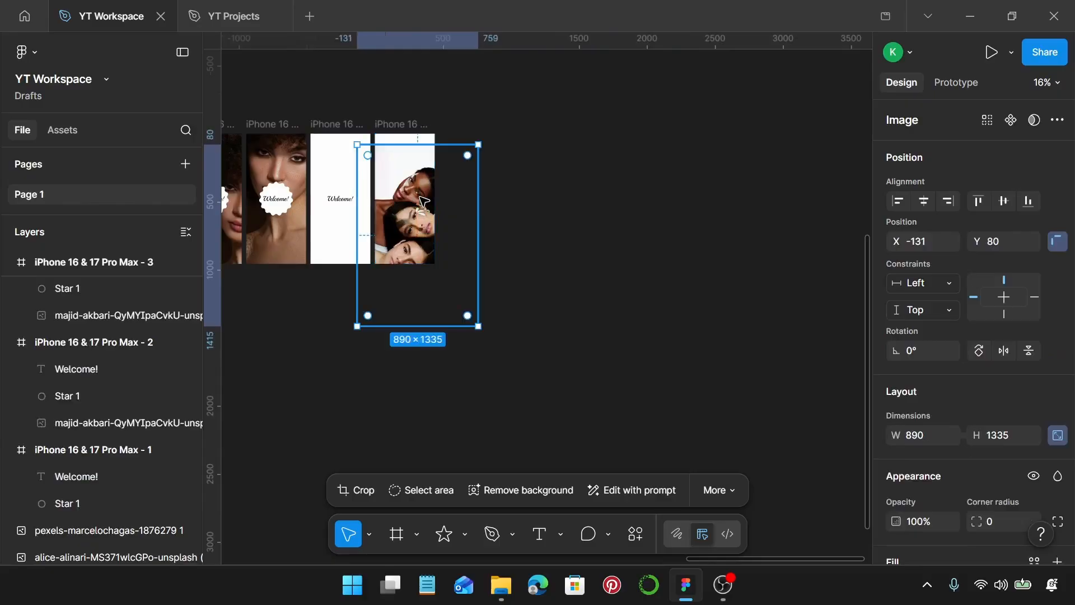
Position the photo in the fifth phone frame at X -359, Y 0 and send it behind the "Welcome!" badge
scroll(424, 202, "up", 5)
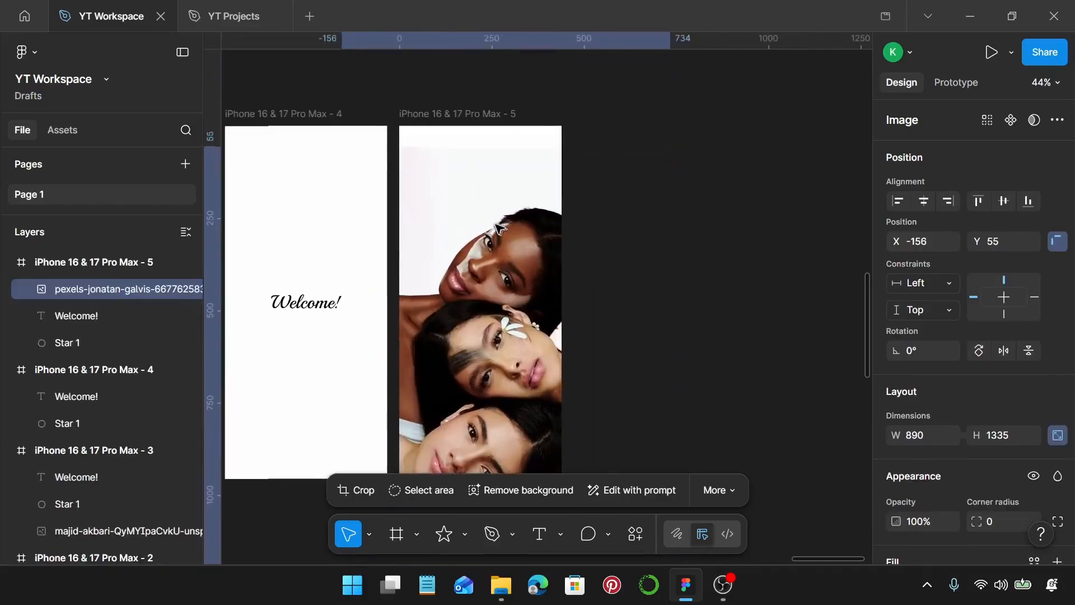
left_click_drag(500, 226, 468, 212)
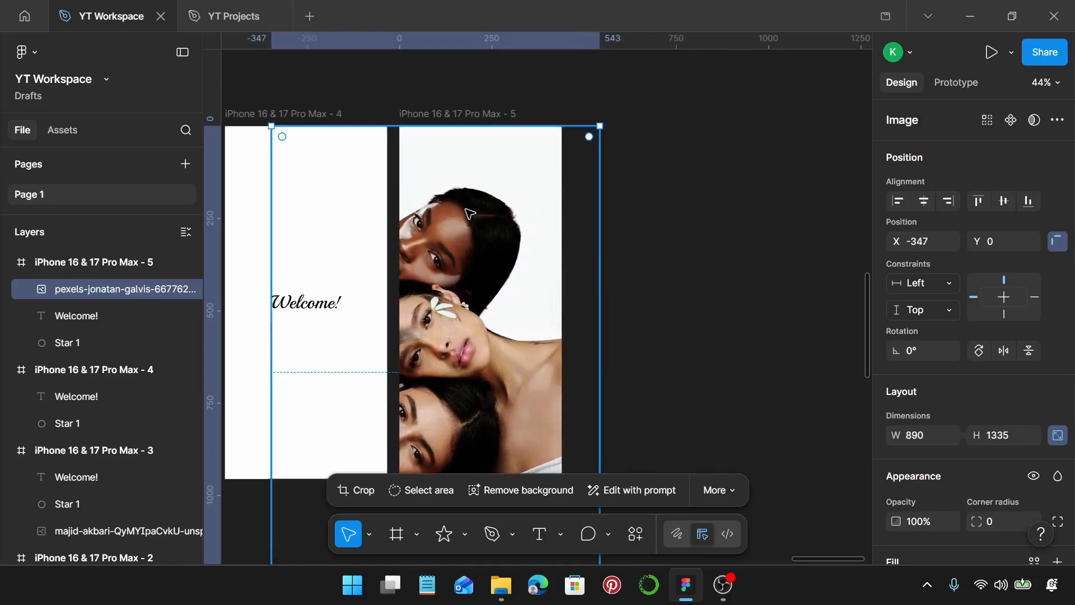
scroll(468, 212, "down", 3)
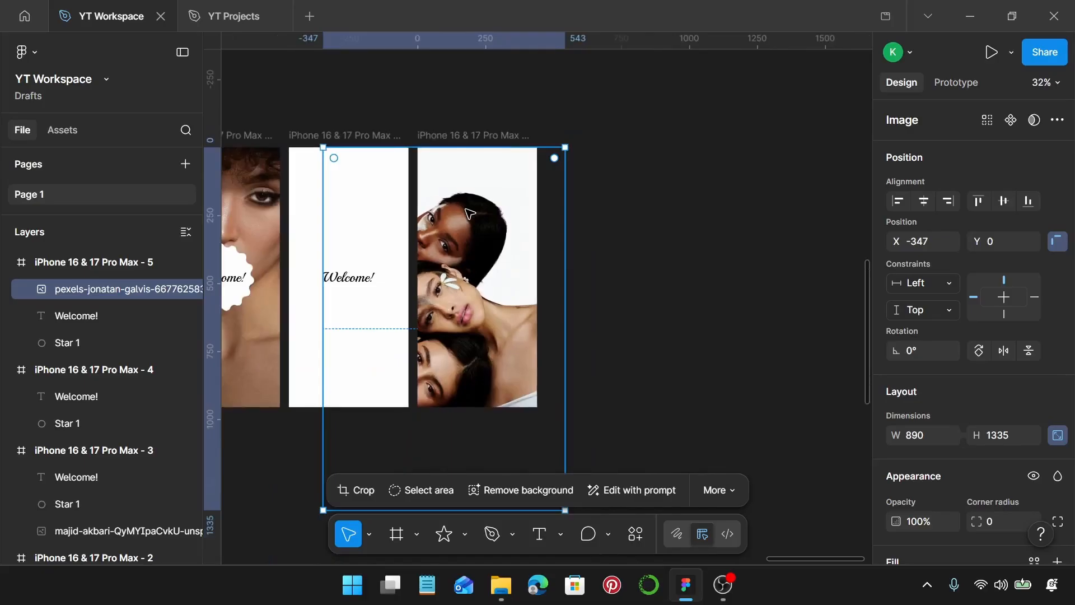
left_click_drag(470, 213, 469, 213)
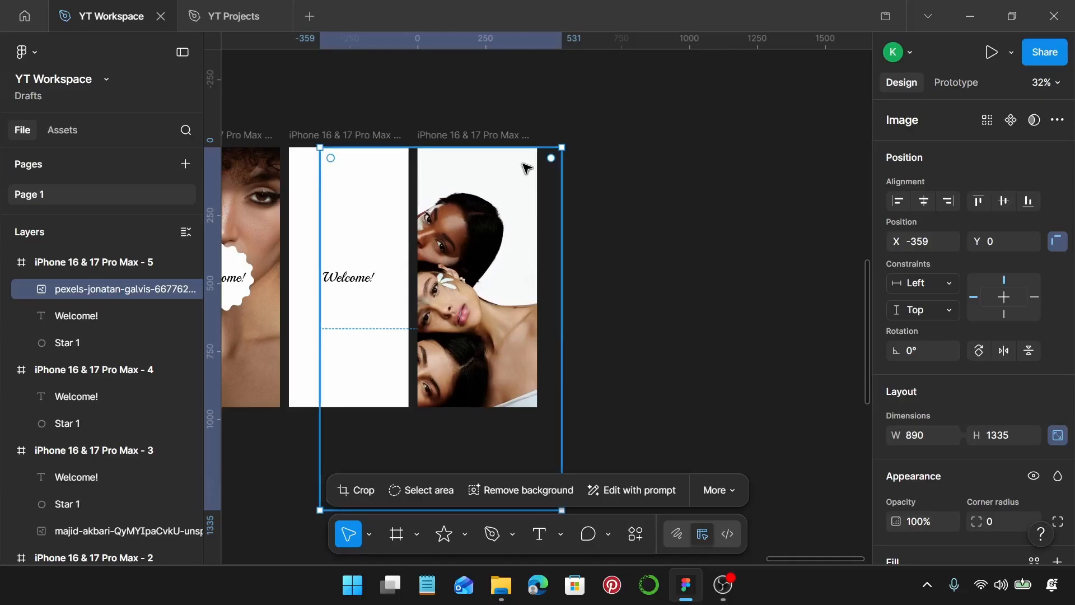
key("ctrl+shift+bracketleft")
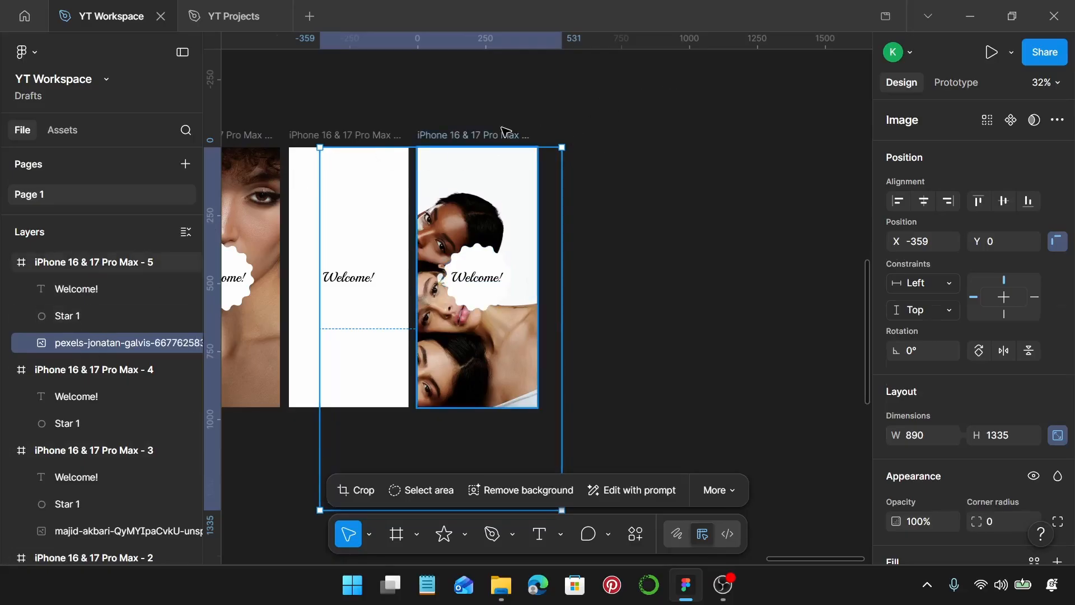
Duplicate the fifth phone frame to its right as a sixth screen and shift the copy's photo to X -131, Y -327
left_click(481, 135)
left_click_drag(500, 138, 612, 162)
left_click(614, 181)
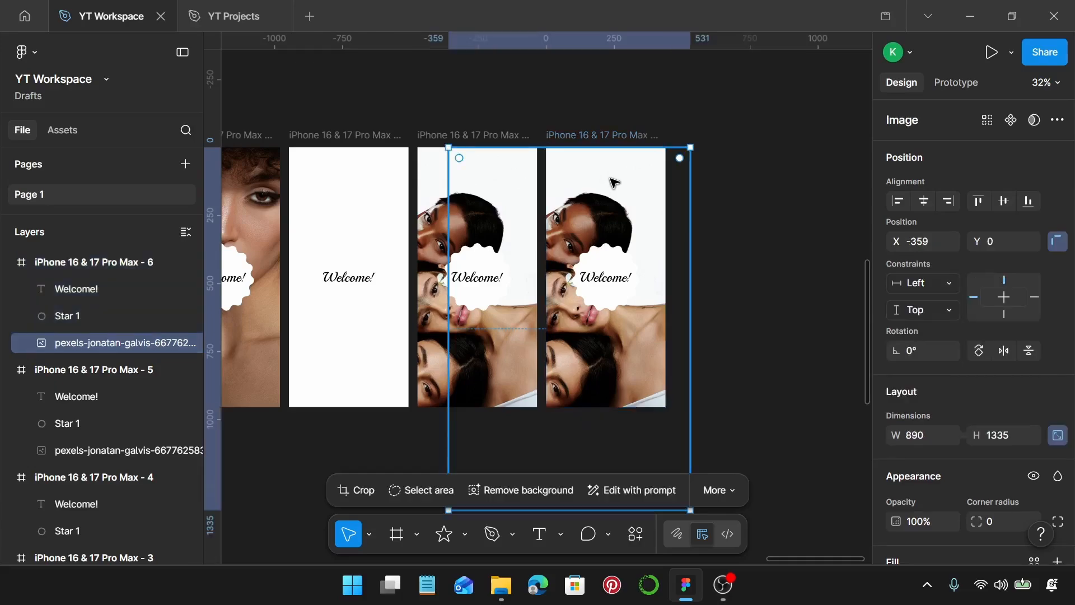
left_click_drag(613, 382, 656, 360)
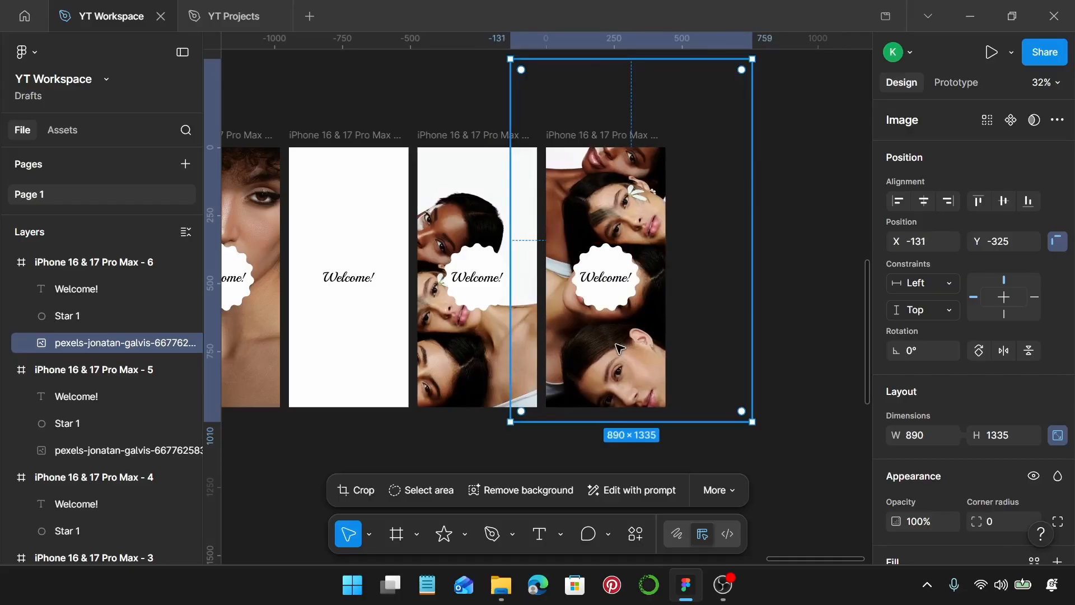
left_click_drag(620, 348, 620, 348)
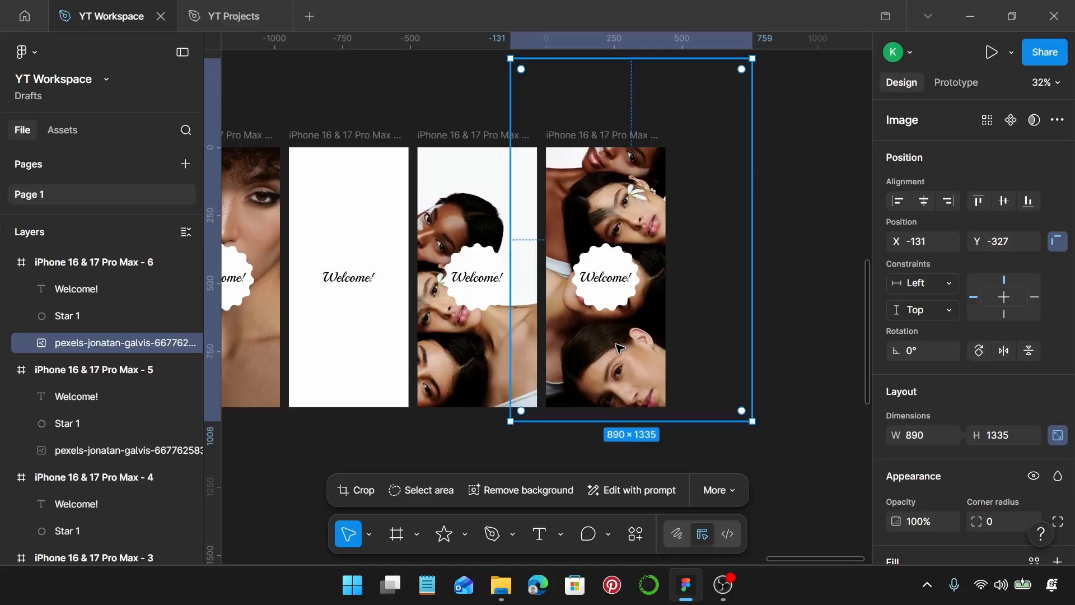
key("Escape")
Duplicate the sixth phone frame and place the copy directly to its right as a seventh screen
scroll(620, 348, "down", 5)
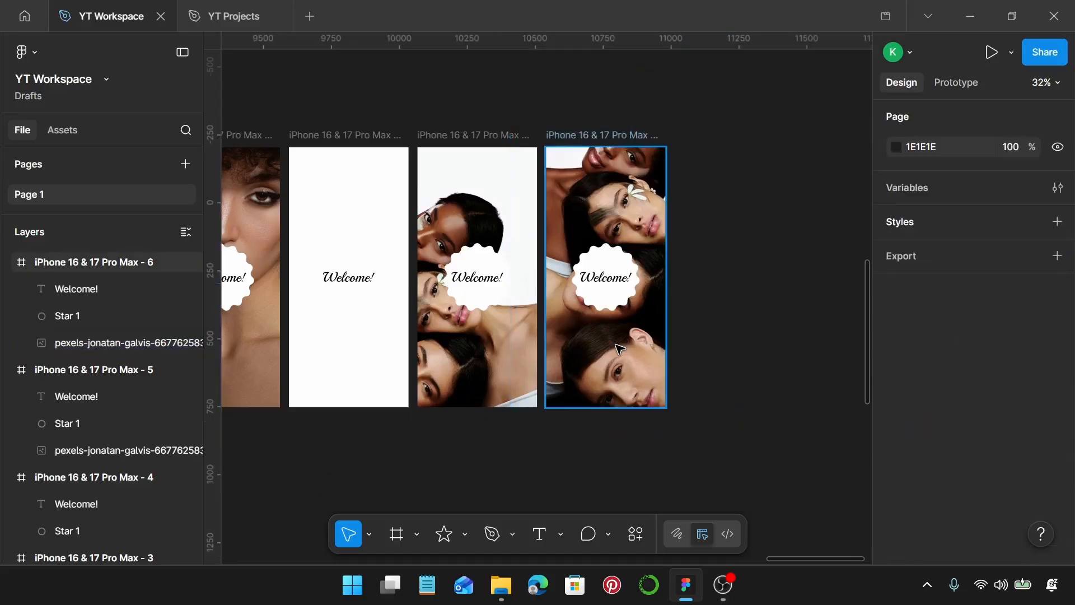
left_click(619, 266)
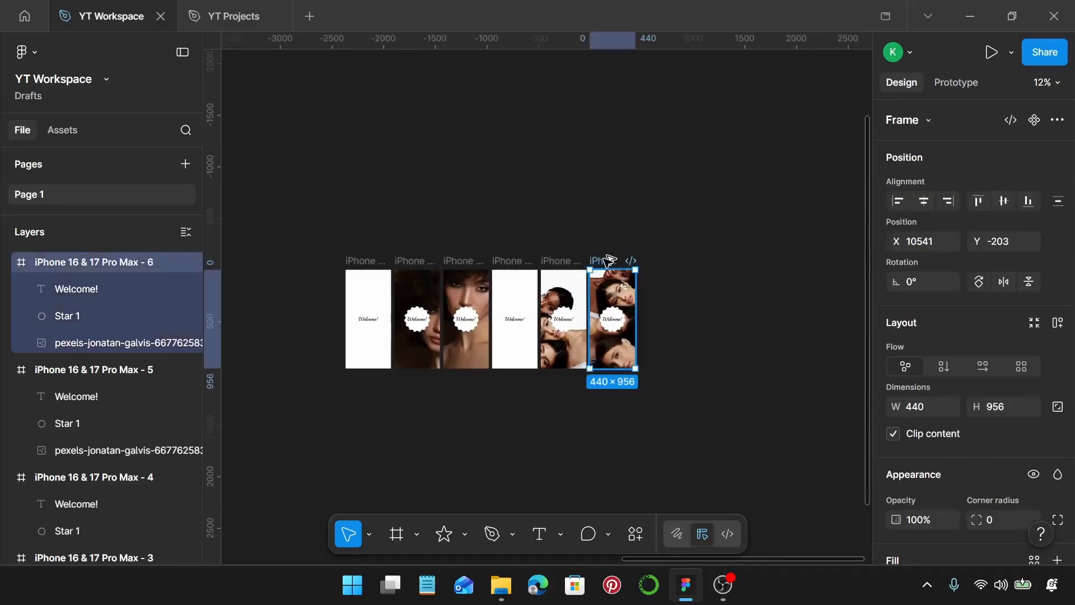
left_click_drag(608, 259, 657, 260)
scroll(671, 289, "up", 3)
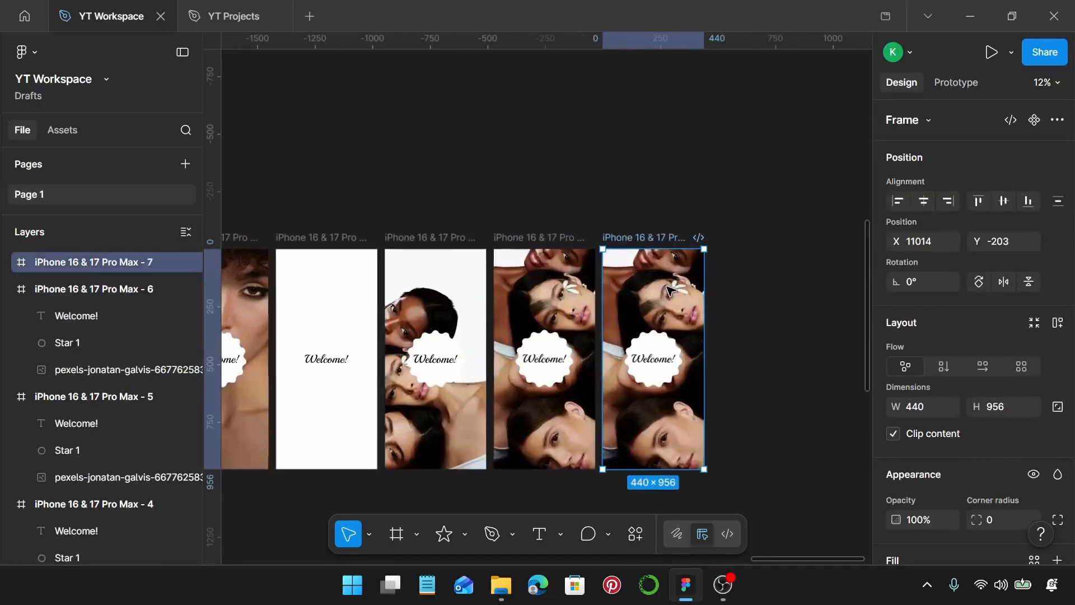
Delete the photo from the seventh phone frame and duplicate that frame to its right as an eighth screen
left_click(669, 290)
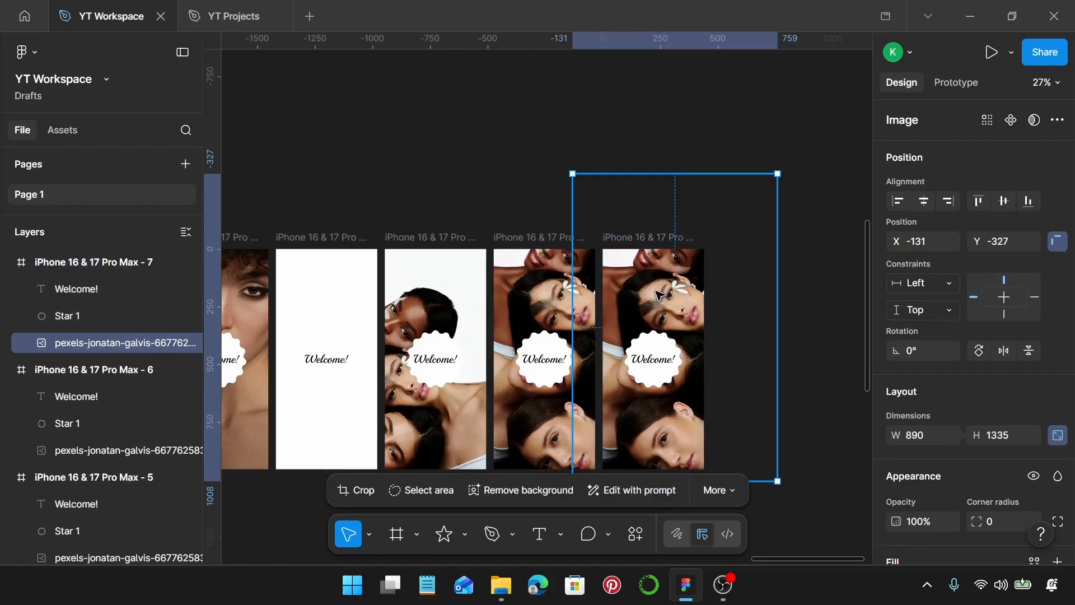
key("Delete")
scroll(658, 295, "right", 1)
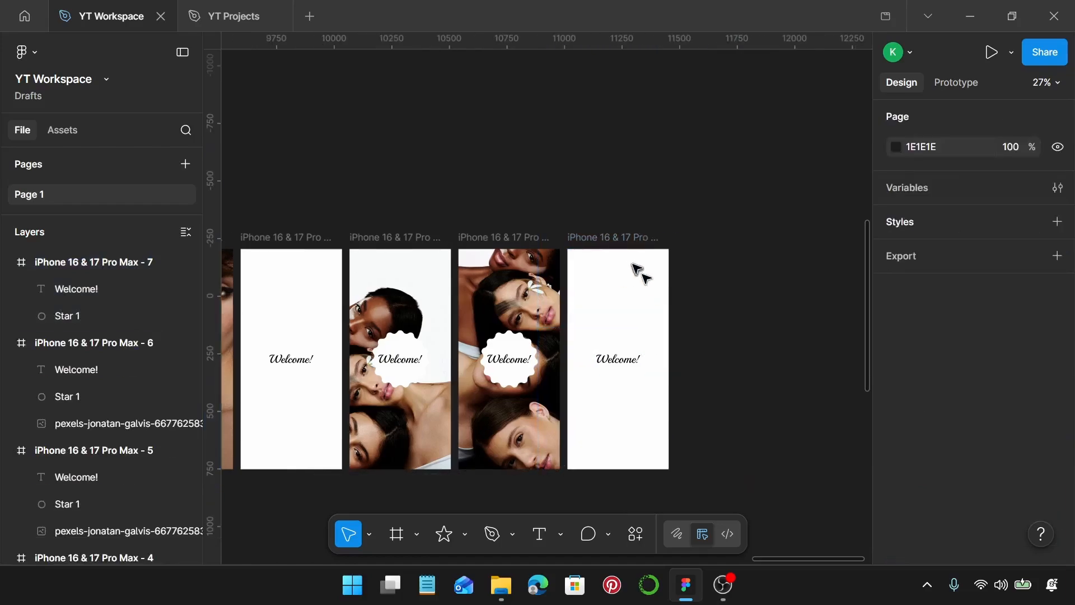
left_click(609, 237)
left_click_drag(609, 237, 718, 237)
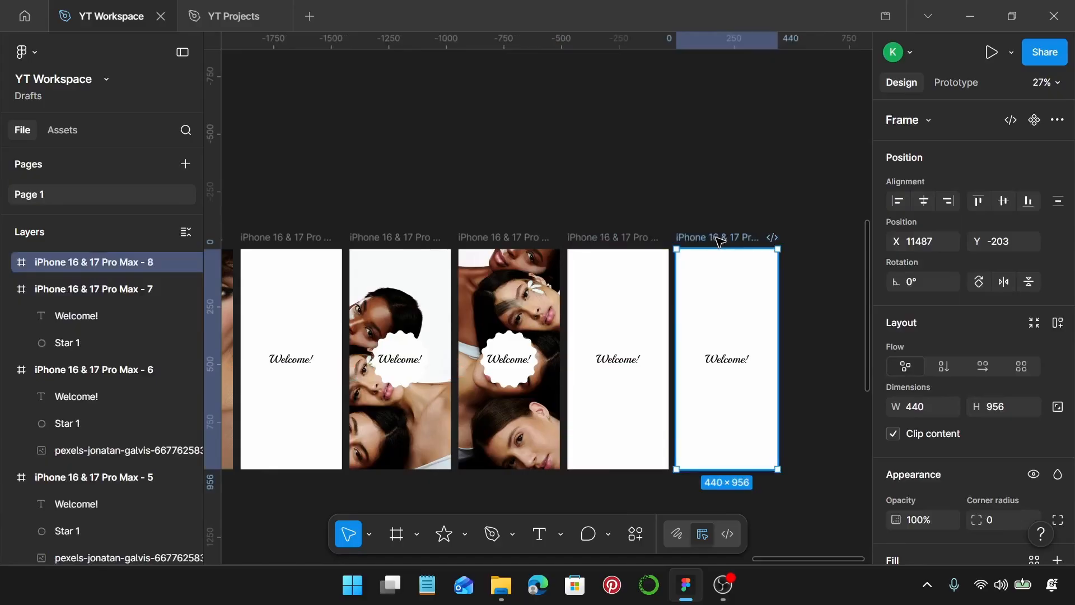
Move the photo of the laughing woman in the white T-shirt to the right of the eight phone frames
scroll(719, 240, "down", 5)
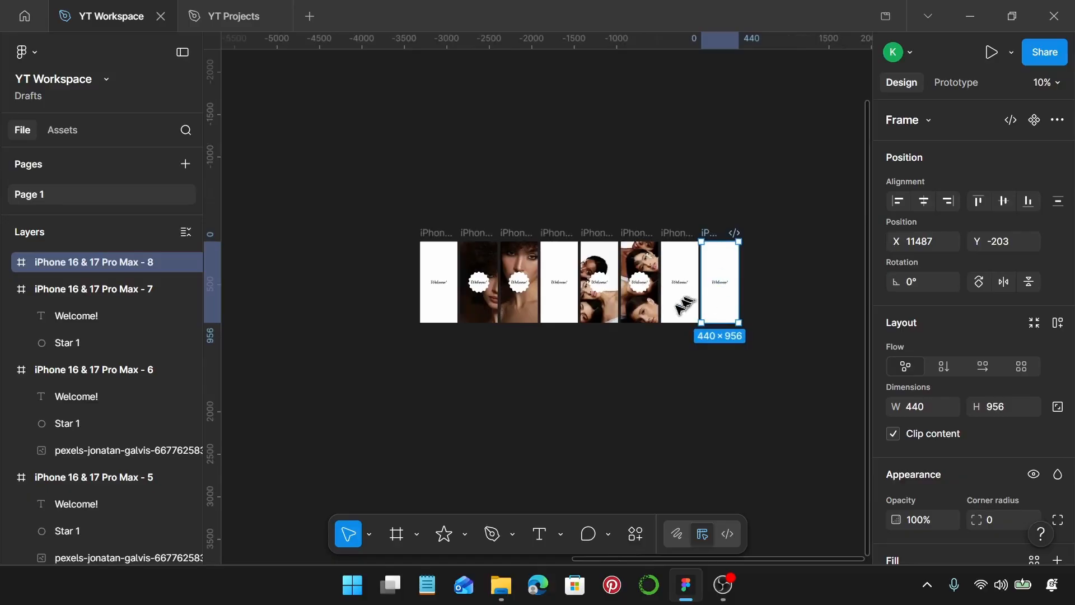
scroll(694, 291, "down", 2)
scroll(520, 305, "left", 8)
left_click_drag(437, 361, 800, 323)
scroll(645, 273, "up", 5)
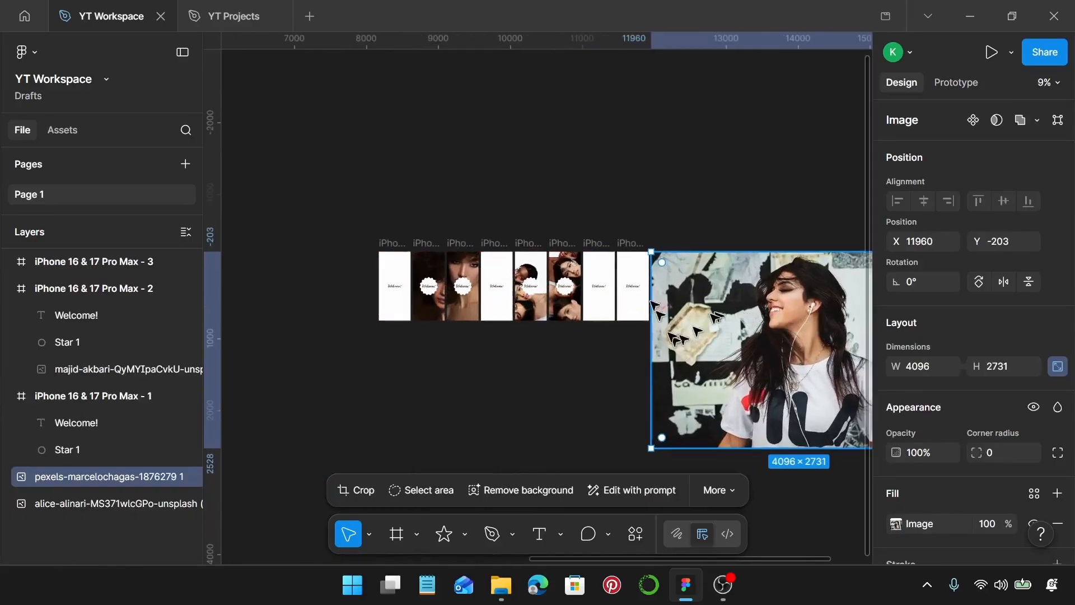
Scale the laughing woman's photo down to 1434 × 956 and place it on the empty canvas at X 12296, Y -203
scroll(644, 273, "down", 2)
scroll(770, 392, "down", 3)
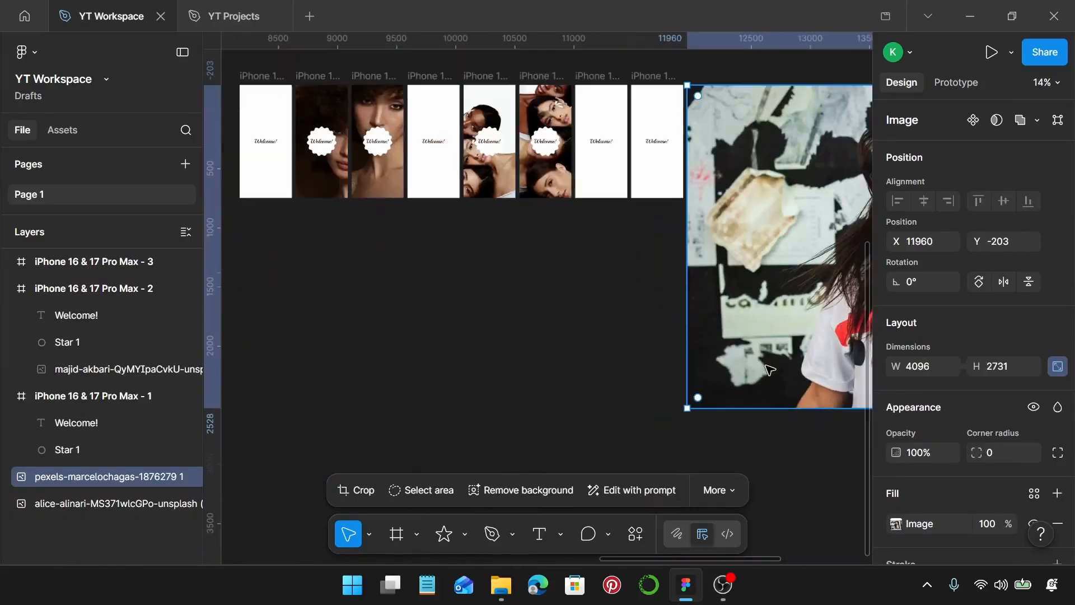
left_click_drag(771, 404, 751, 211)
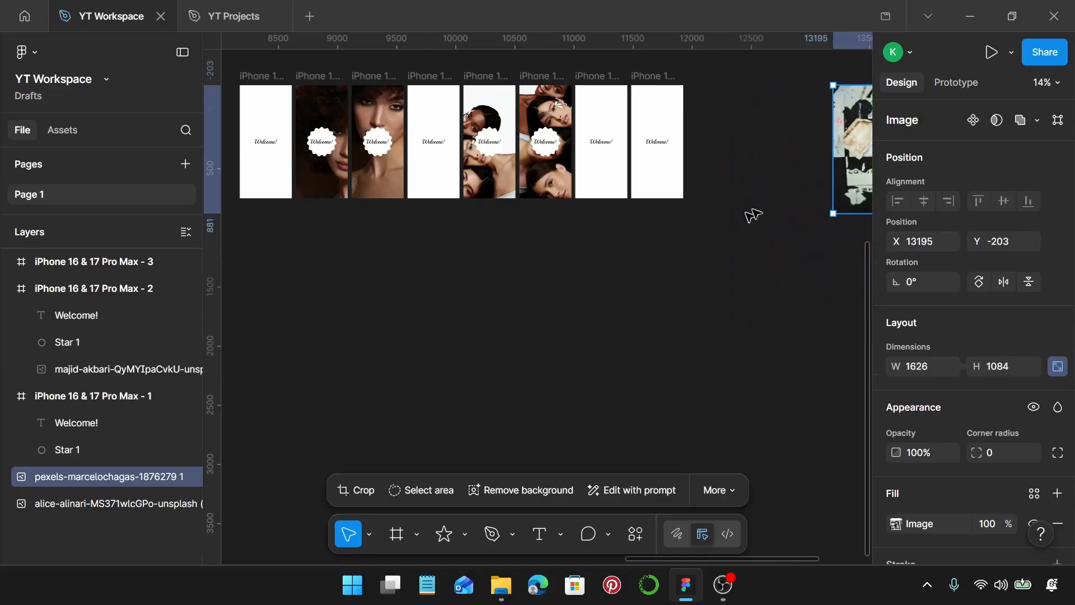
scroll(775, 204, "right", 3)
left_click_drag(823, 130, 710, 130)
left_click_drag(752, 213, 750, 196)
scroll(727, 146, "up", 3)
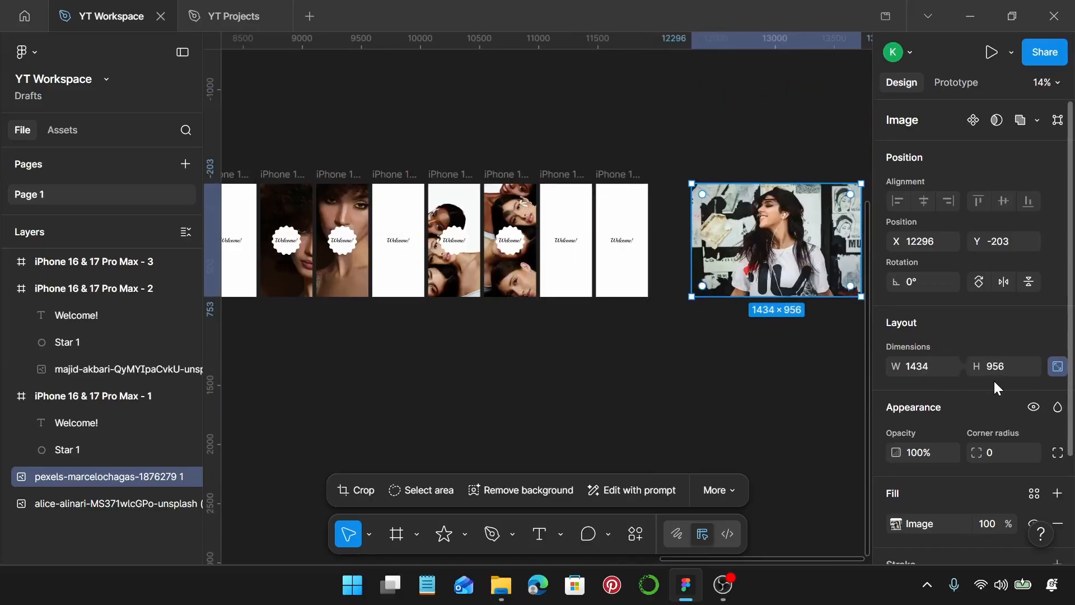
Place the laughing woman's photo in the eighth phone frame at X -240, Y 0 and send it behind the badge
scroll(835, 305, "up", 2)
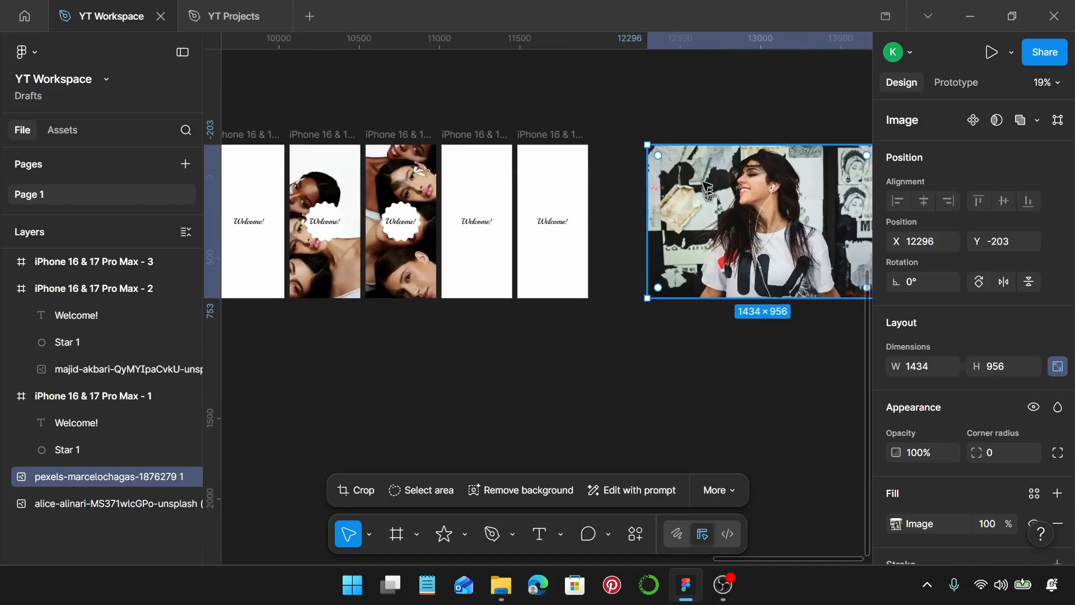
left_click_drag(666, 189, 551, 167)
scroll(551, 168, "up", 3)
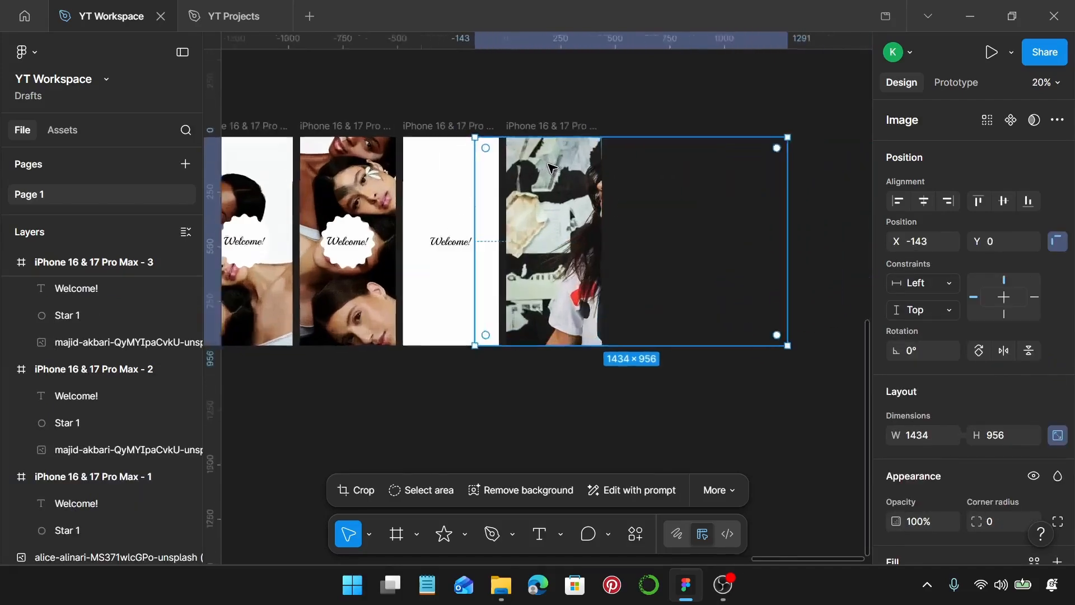
left_click_drag(597, 215, 566, 212)
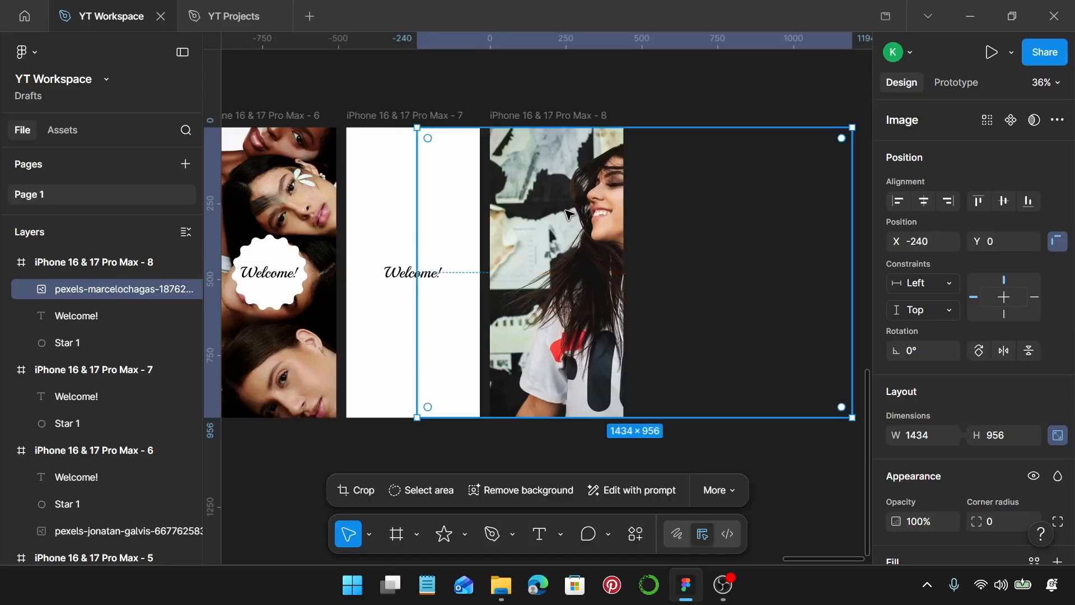
key("ctrl+shift+bracketleft")
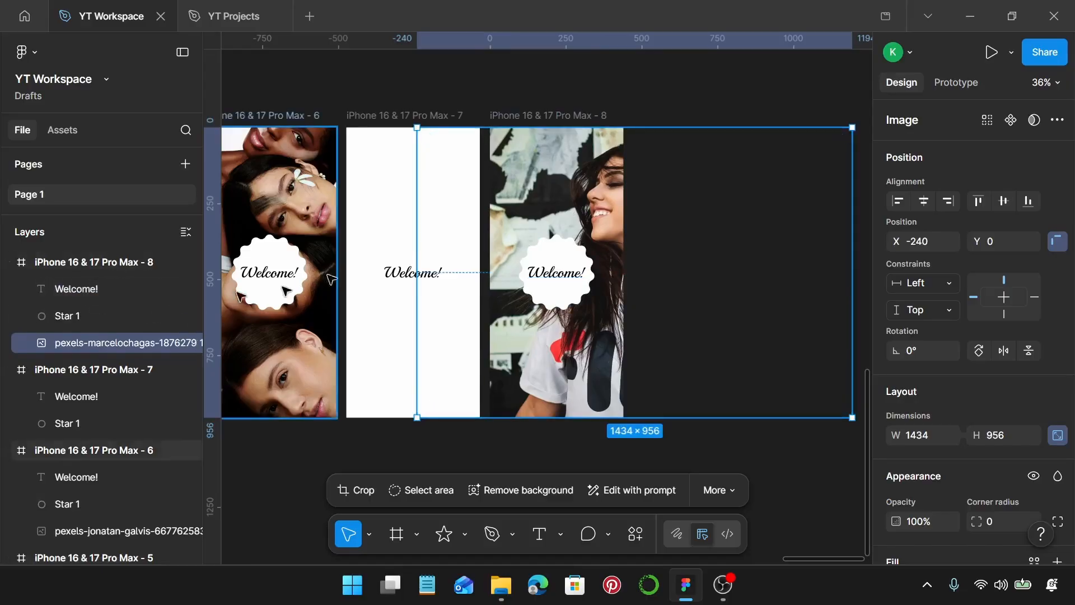
Duplicate the eighth phone frame to its right as a ninth screen and shift the copy's photo to X -592, Y 0
scroll(561, 114, "down", 1)
scroll(561, 114, "down", 2)
left_click(551, 114)
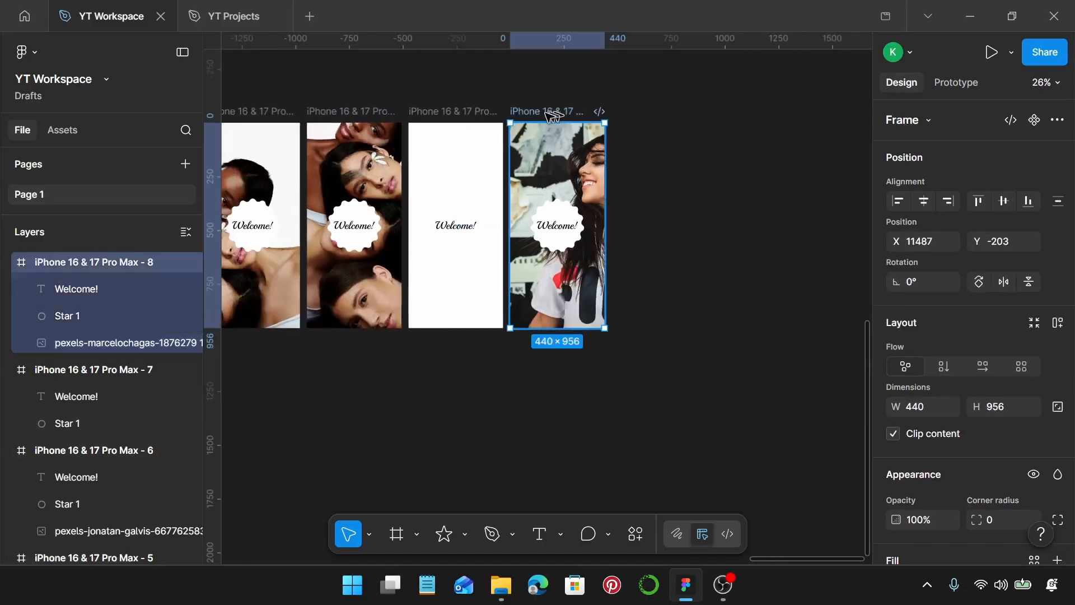
left_click_drag(556, 115, 653, 123)
left_click(674, 172)
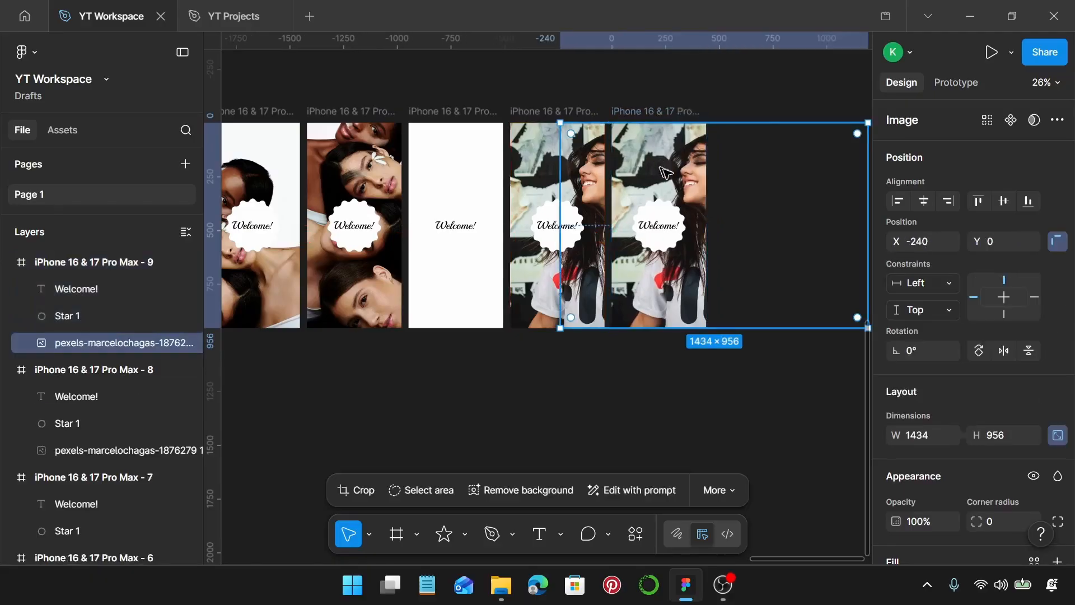
left_click_drag(672, 169, 641, 175)
scroll(656, 172, "up", 2)
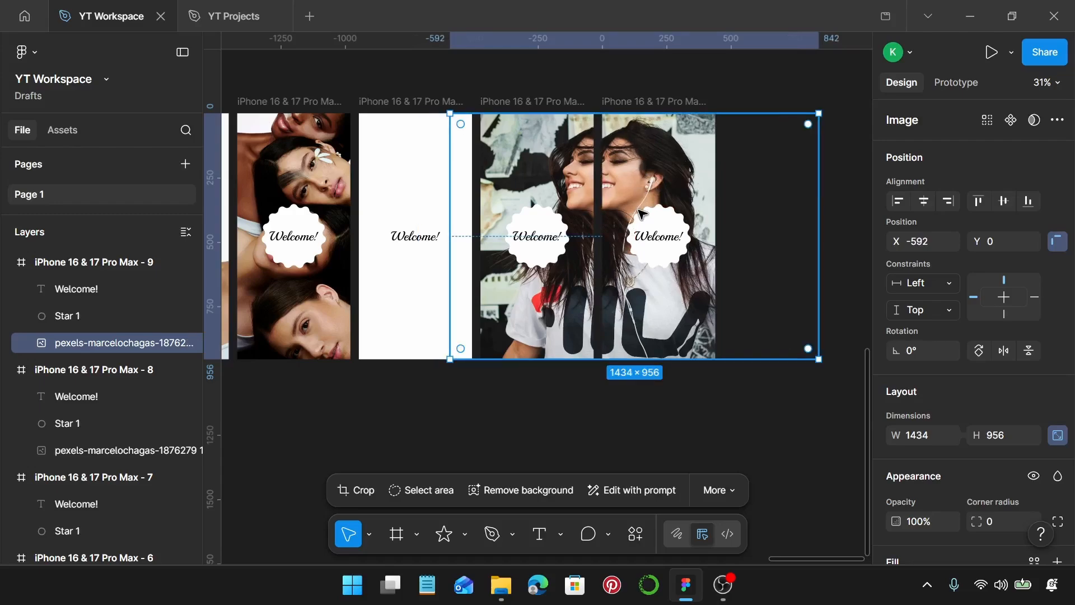
left_click(750, 195)
Duplicate the ninth phone frame and place the copy directly to its right as a tenth screen
scroll(667, 202, "down", 1)
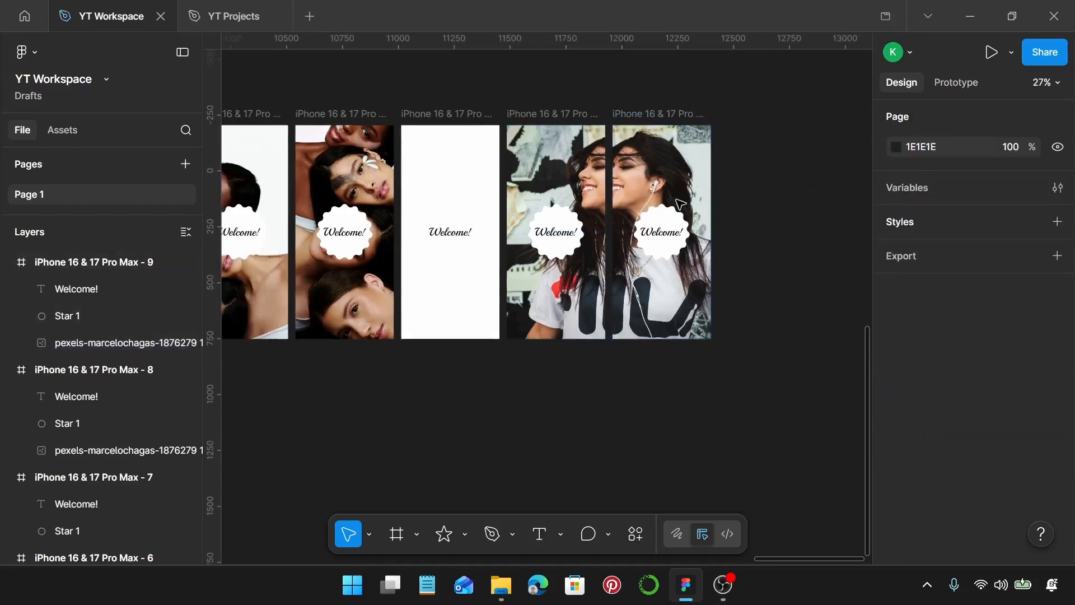
scroll(664, 201, "right", 2)
left_click(545, 114)
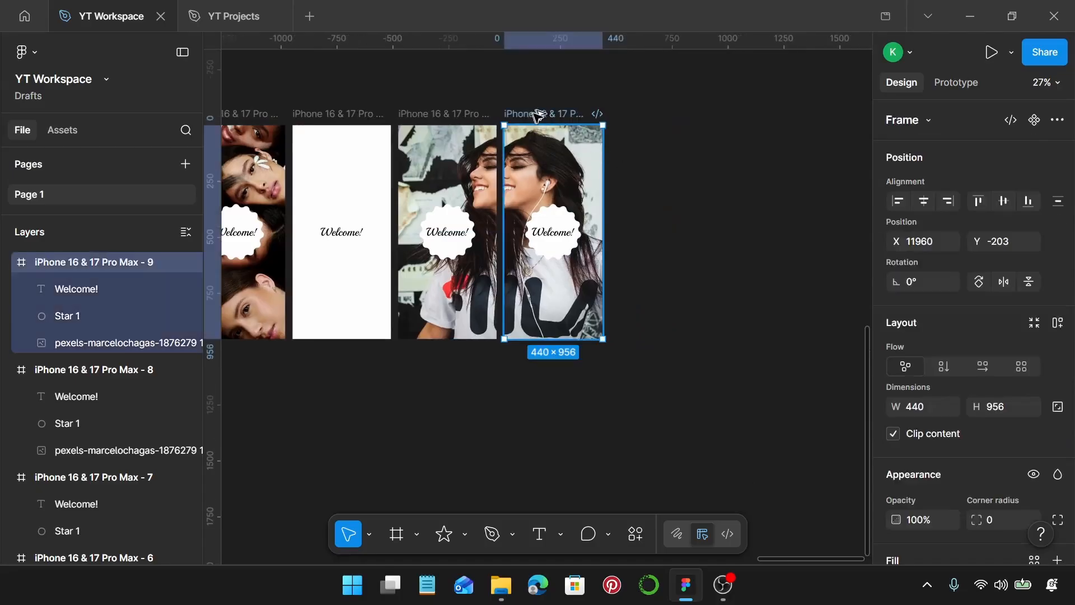
left_click_drag(535, 112, 642, 119)
Delete the photo from the tenth phone frame and duplicate that frame to its right as an eleventh screen
left_click(650, 178)
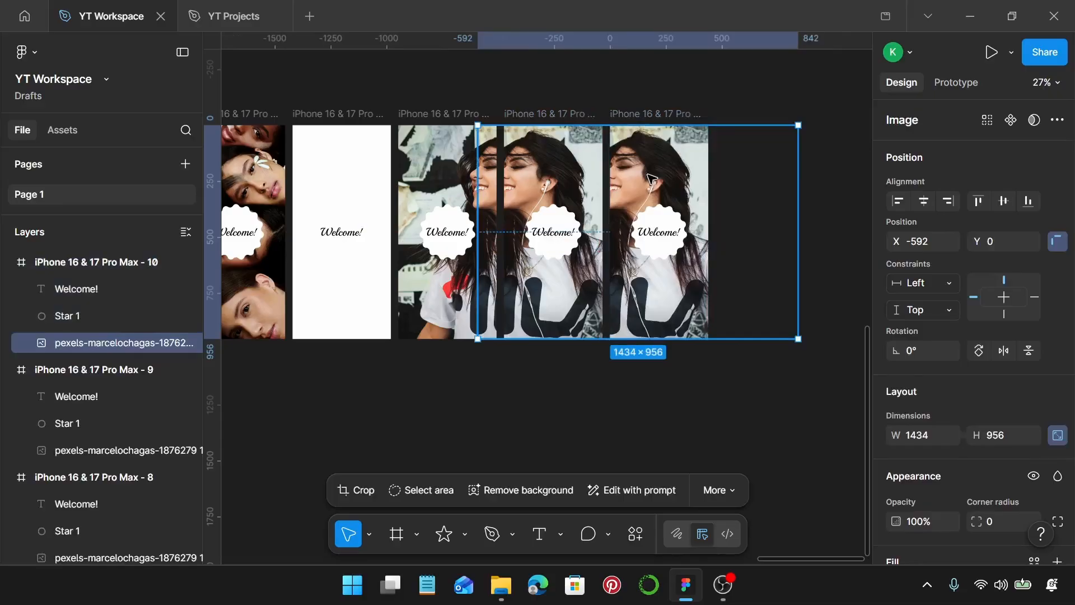
key("Delete")
scroll(648, 175, "right", 1)
left_click(592, 115)
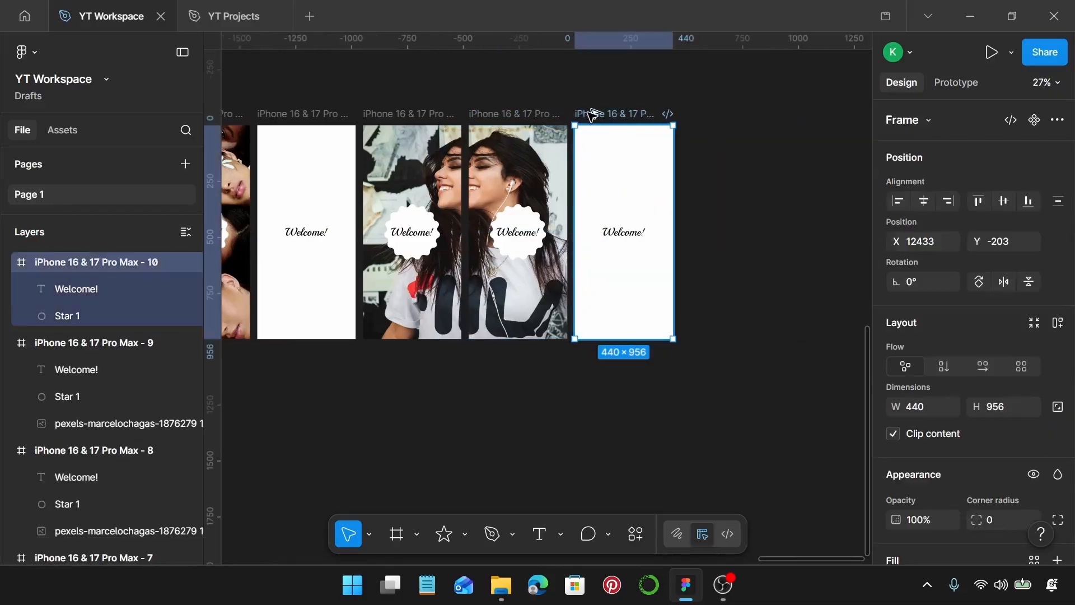
left_click_drag(592, 114, 697, 119)
Move the photo of the woman floating in dark water to the right of the eleven phone frames, at X 13631, Y -203
scroll(666, 208, "down", 10)
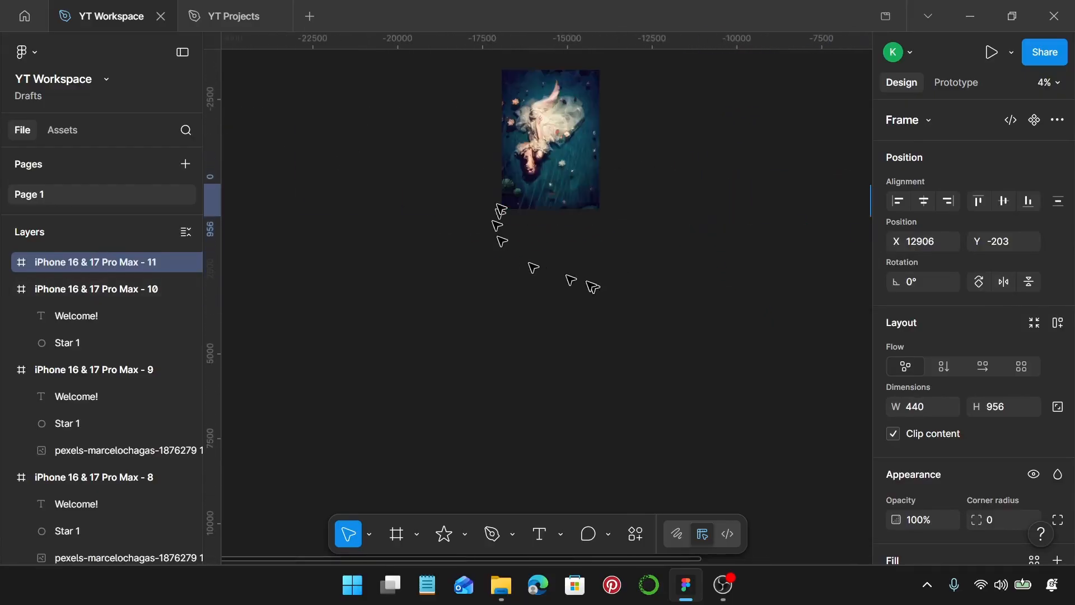
left_click(546, 137)
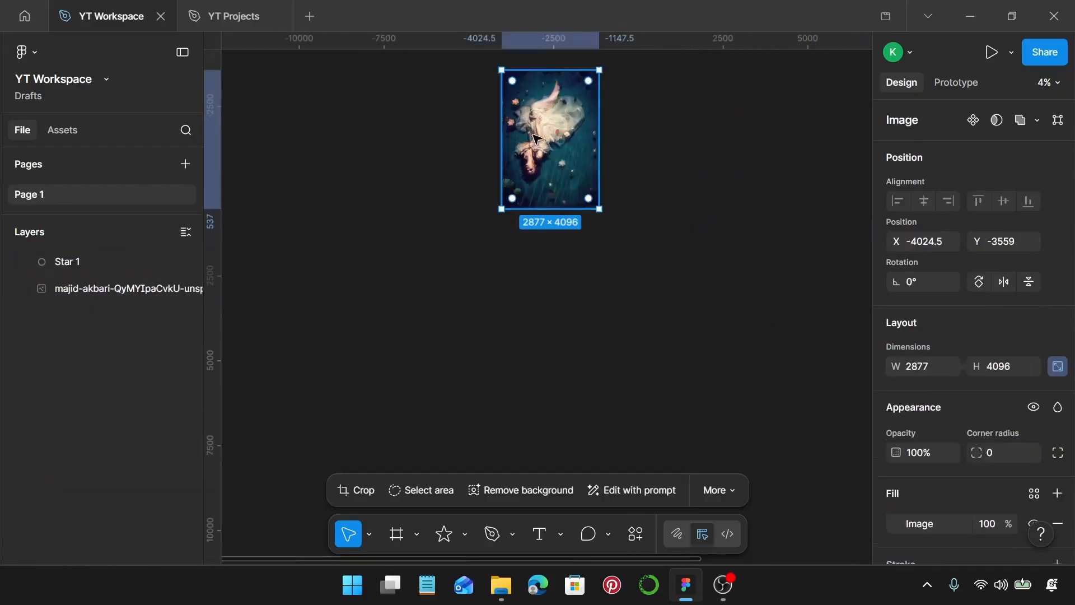
left_click_drag(546, 137, 945, 337)
left_click_drag(860, 278, 708, 224)
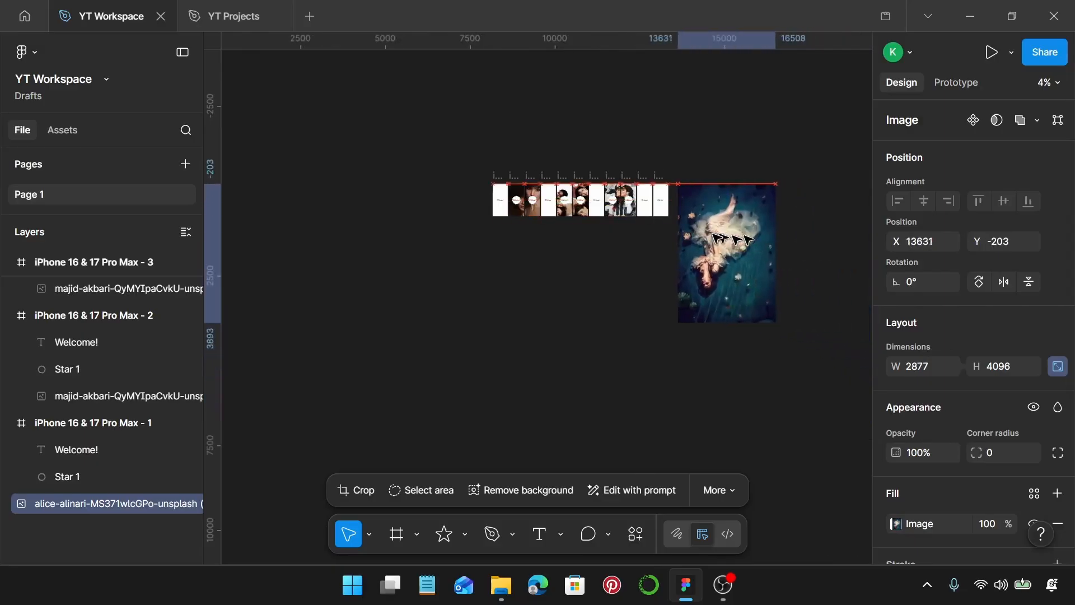
Set the width of the photo of the woman floating in dark water to 1100, keeping its proportions
scroll(808, 303, "up", 3)
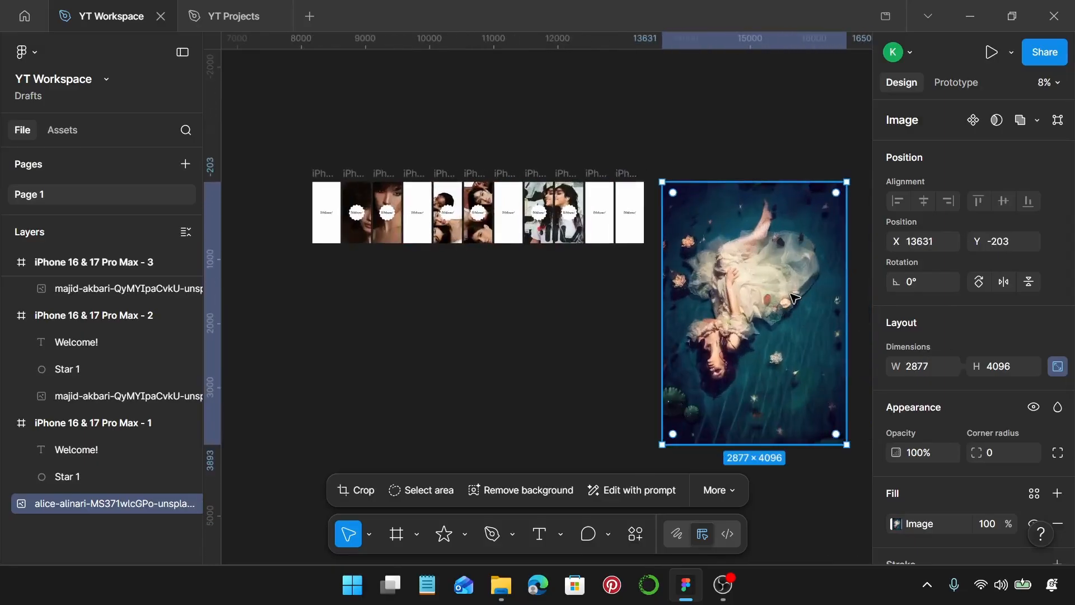
left_click(919, 361)
type("110")
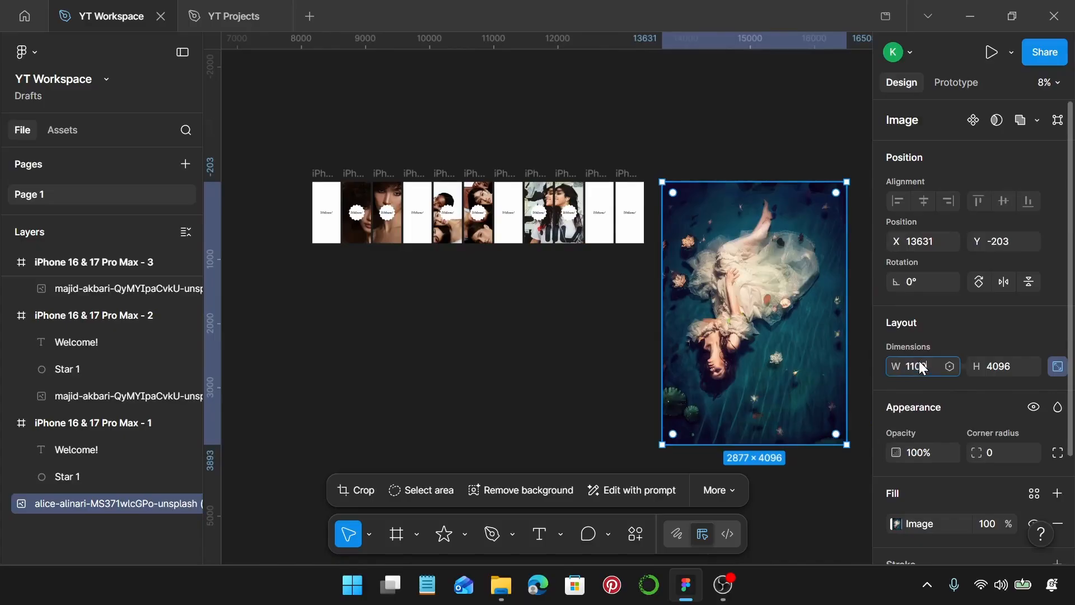
type("0")
key("Return")
Move the floating woman photo into the eleventh phone frame at X -166, Y -528 and send it behind the "Welcome!" badge
scroll(679, 214, "up", 3)
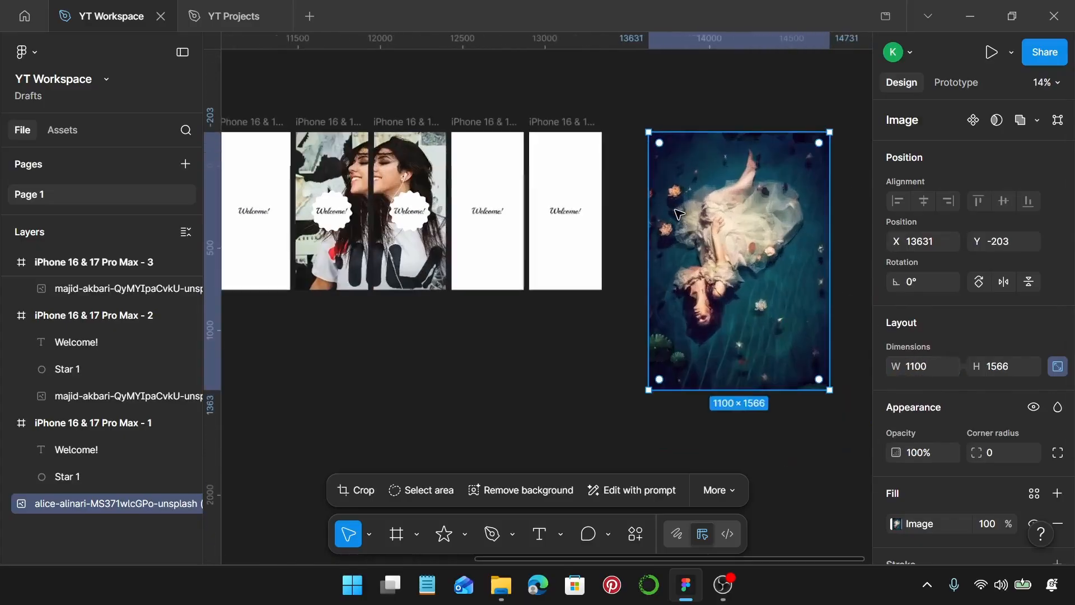
scroll(679, 214, "up", 2)
left_click_drag(720, 196, 573, 206)
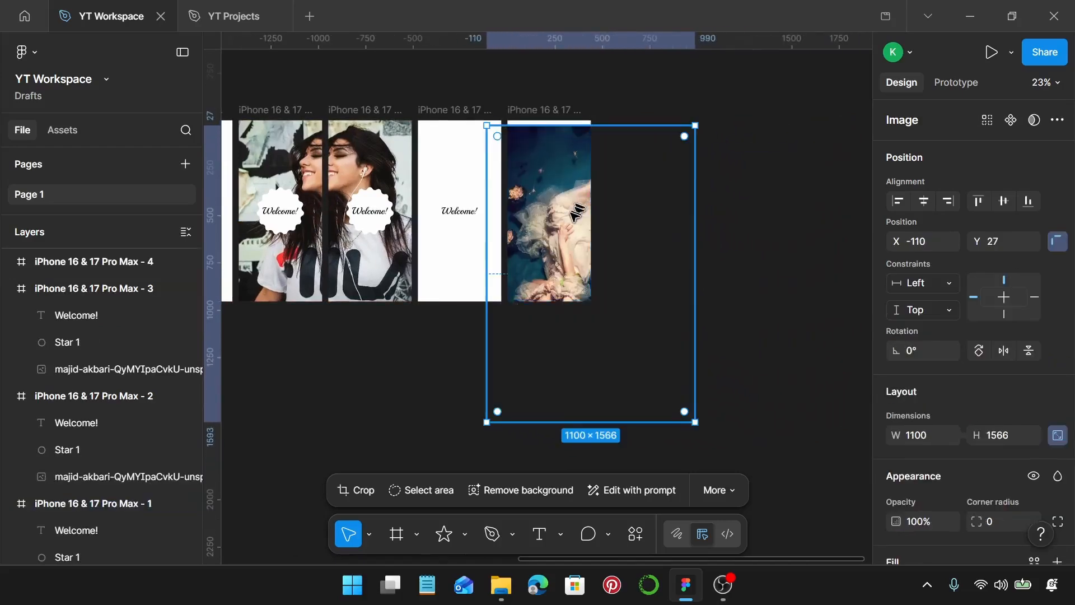
scroll(571, 212, "up", 1)
left_click_drag(568, 304, 538, 217)
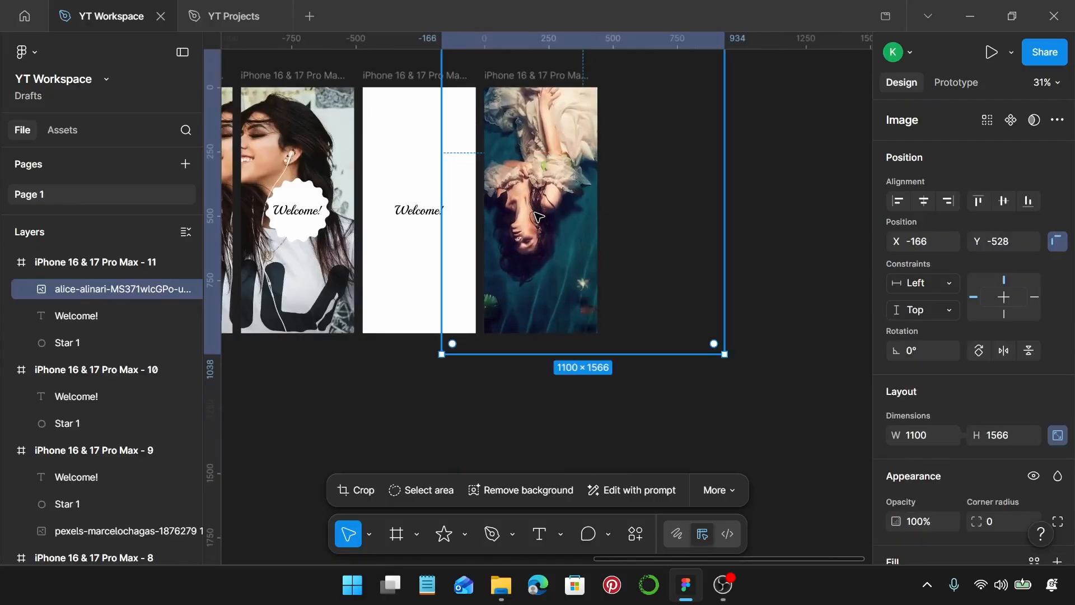
key("ctrl+shift+bracketleft")
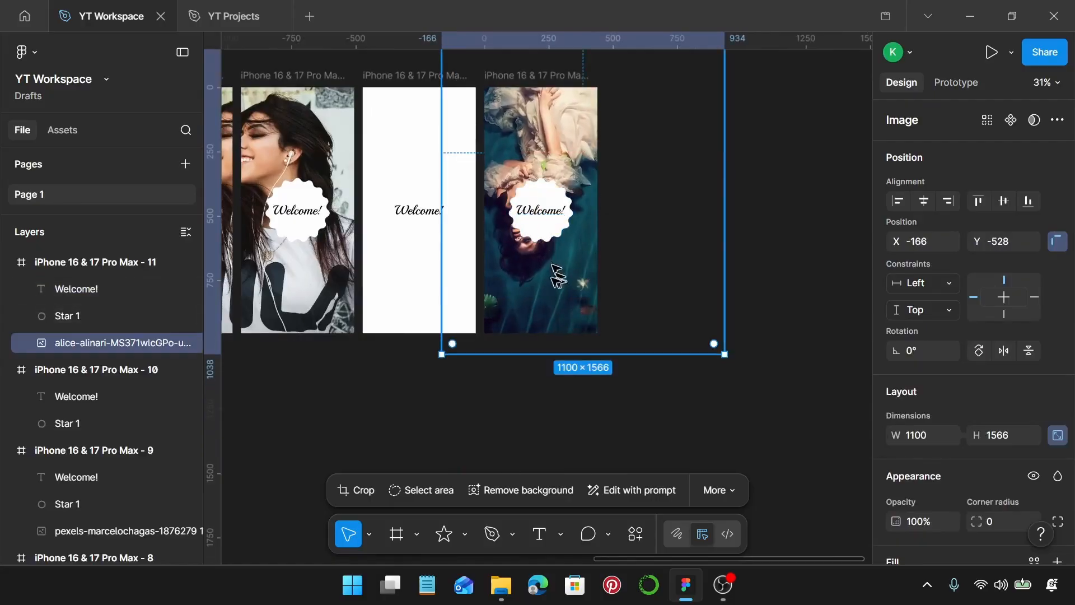
Shift the photo inside the eleventh phone frame to X -236, Y -610, with its lower edge meeting the frame's lower edge
left_click_drag(553, 284, 531, 266)
scroll(549, 338, "up", 10, "ctrl")
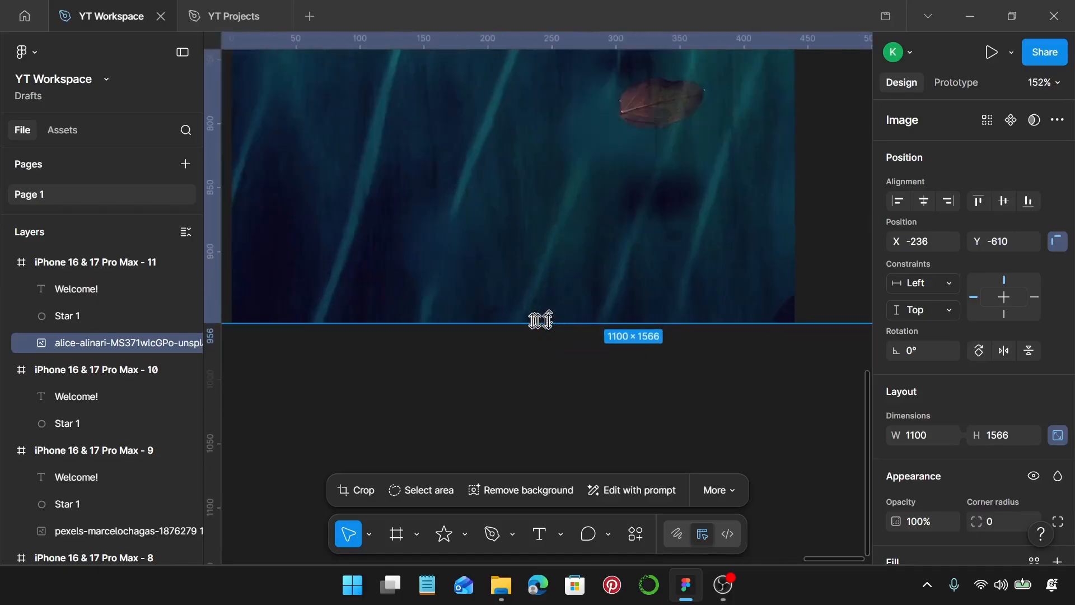
scroll(540, 319, "down", 10, "ctrl")
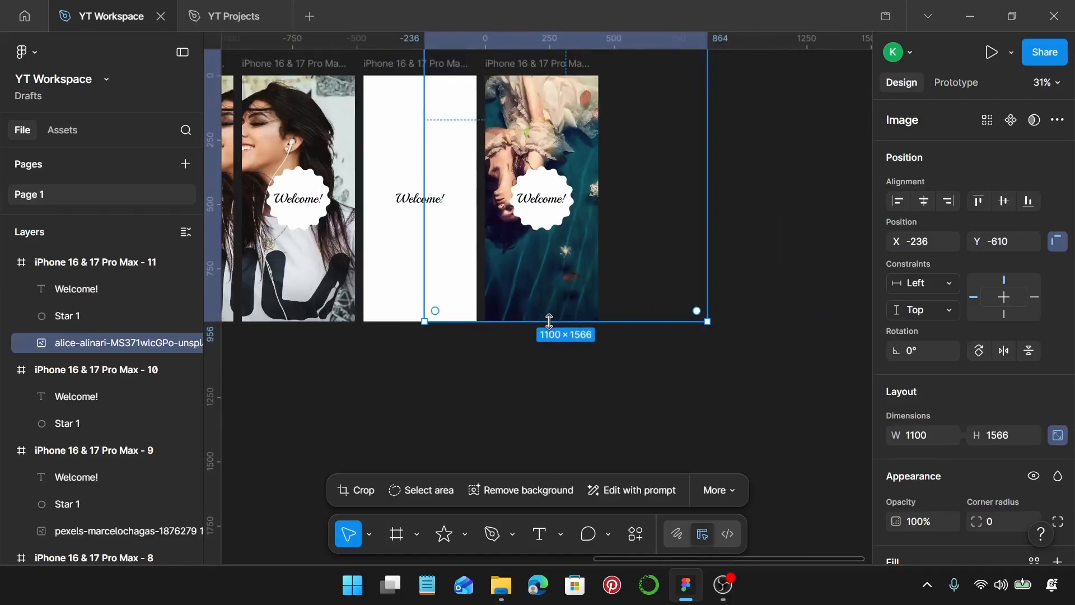
scroll(563, 342, "down", 2)
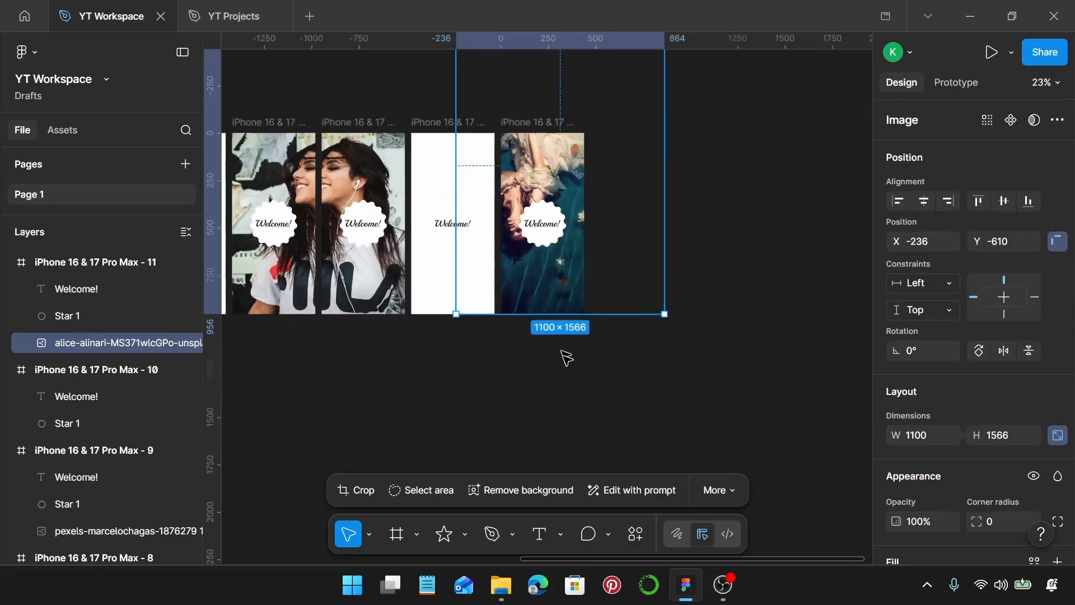
Duplicate the eleventh phone frame and place the copy directly to its right as a twelfth screen at X 13379, Y -203
left_click(567, 360)
scroll(567, 360, "down", 2)
left_click(557, 183)
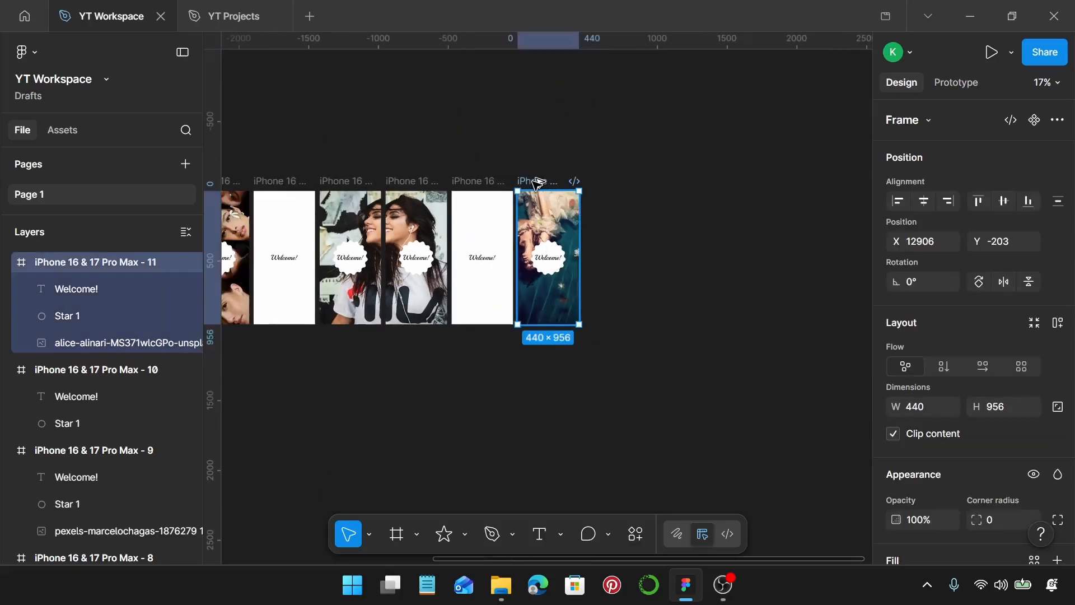
left_click_drag(553, 182, 615, 182, "alt")
scroll(649, 236, "up", 1)
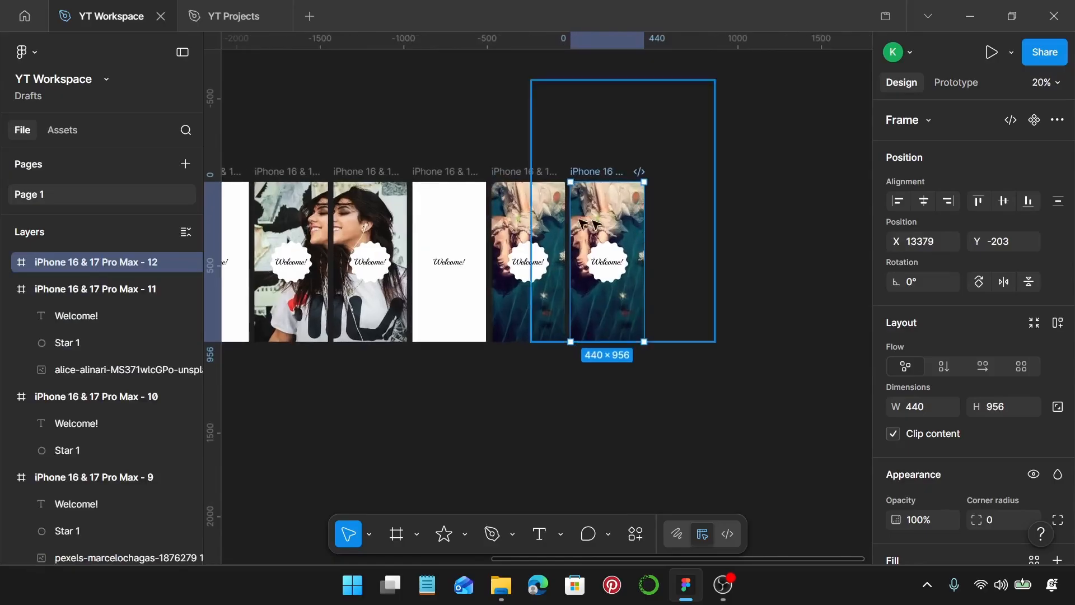
Shift the photo inside the twelfth phone frame down to X -236, Y -230, leaving the frame and badge in place
scroll(589, 211, "up", 3)
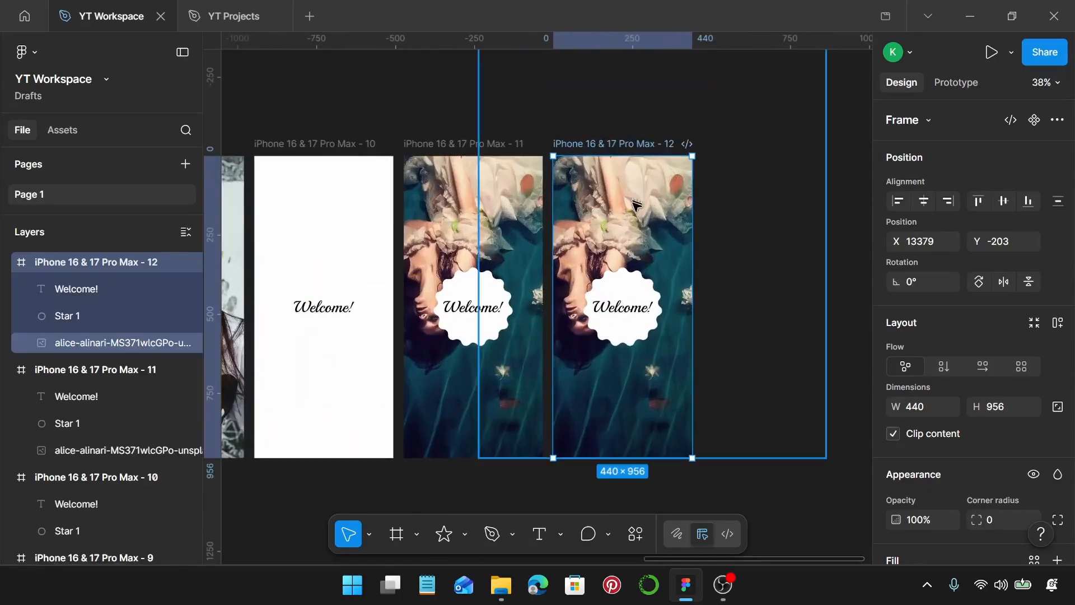
left_click_drag(631, 196, 654, 270)
key("ctrl+z")
left_click(630, 221)
left_click_drag(649, 221, 654, 234)
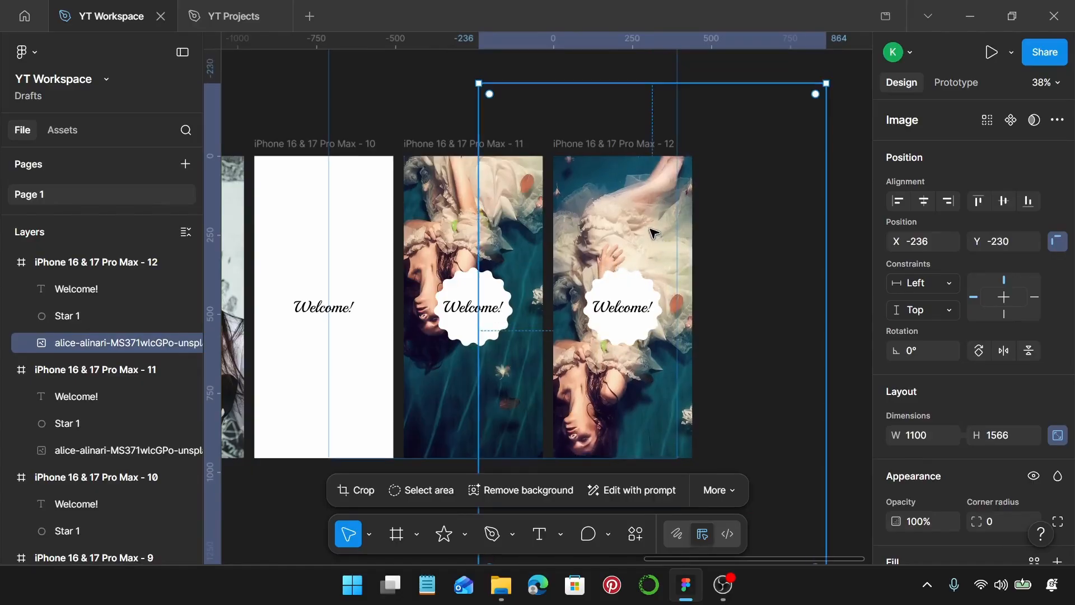
scroll(653, 234, "down", 5)
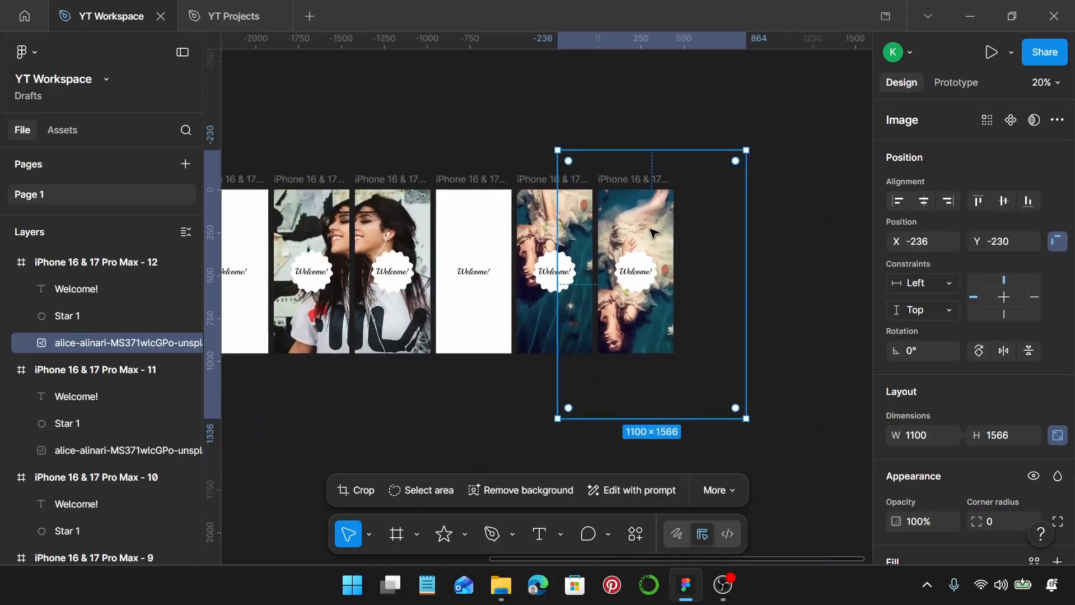
left_click(550, 422)
Select all twelve phone frames and combine them into one component set
scroll(552, 420, "down", 2)
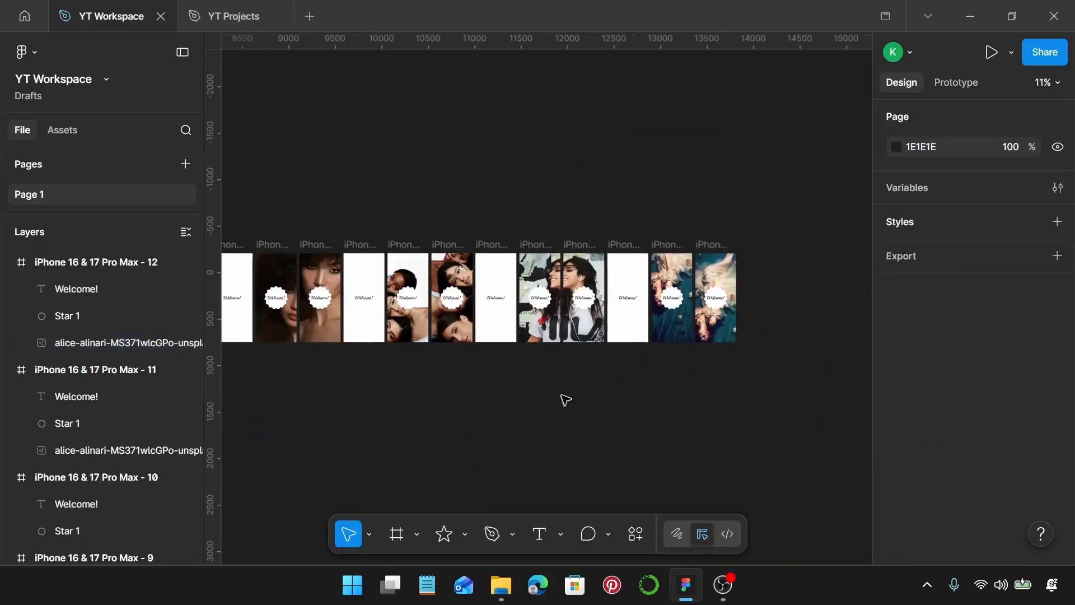
scroll(568, 396, "down", 2)
scroll(570, 395, "down", 1)
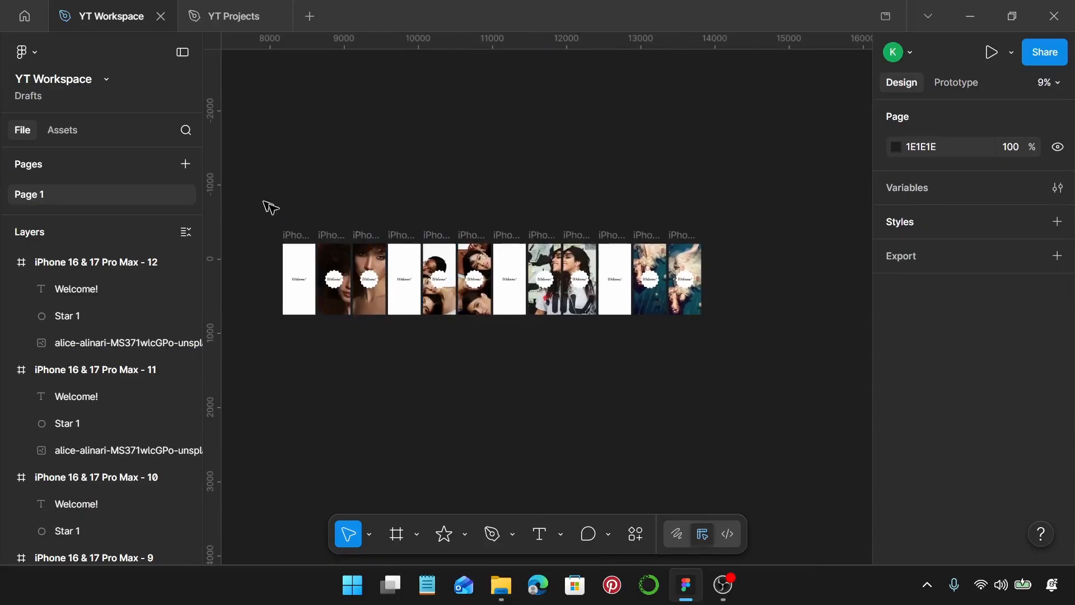
left_click_drag(263, 200, 744, 353)
key("shift+a")
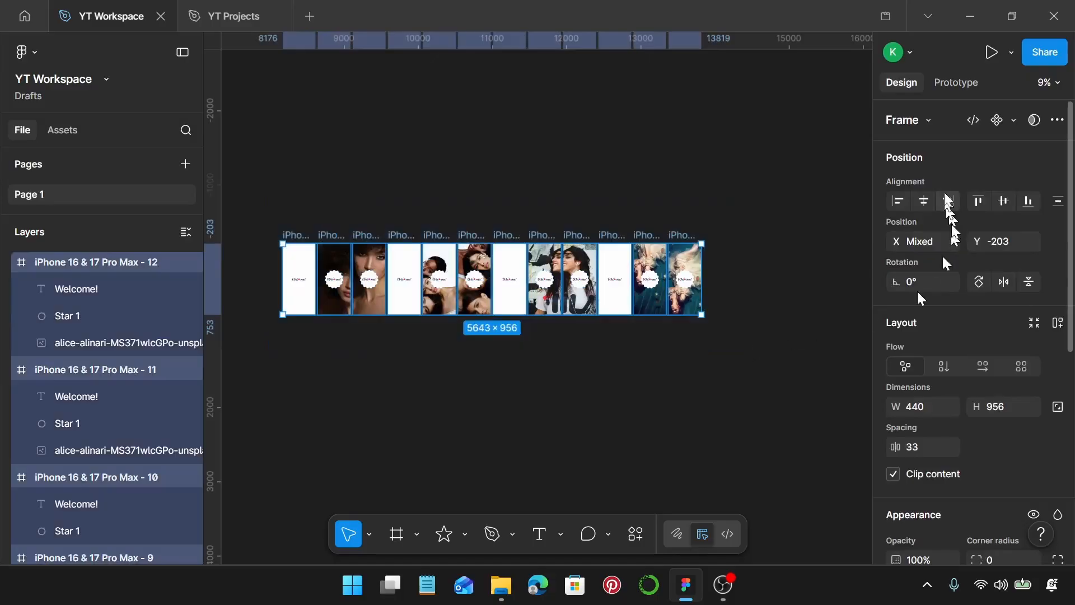
left_click(1013, 121)
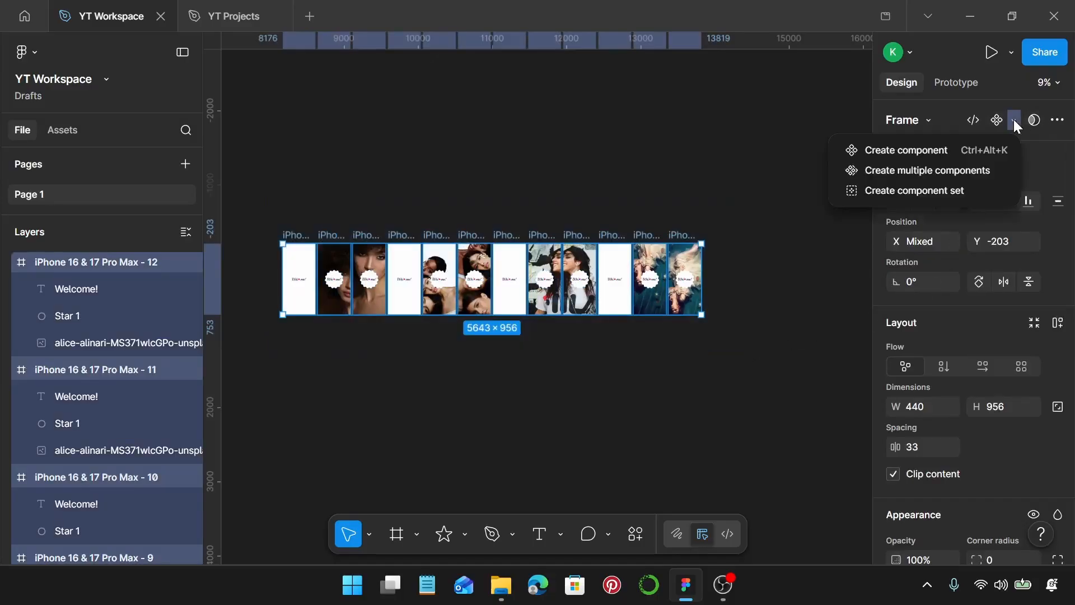
left_click(975, 190)
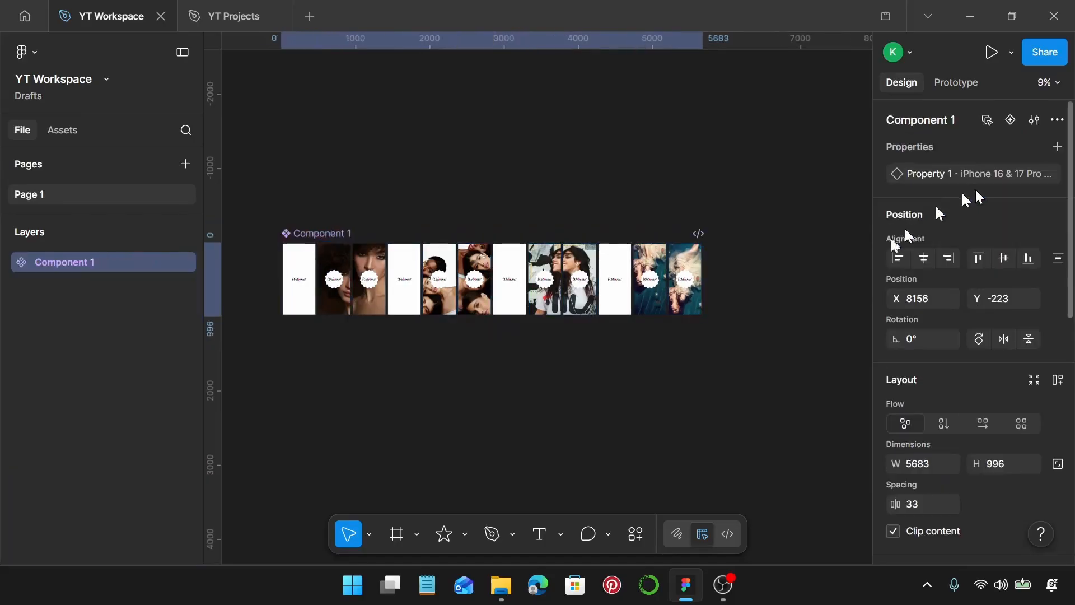
key("Escape")
Switch to prototyping and connect the first phone variant to the second with a Change to interaction
left_click(950, 88)
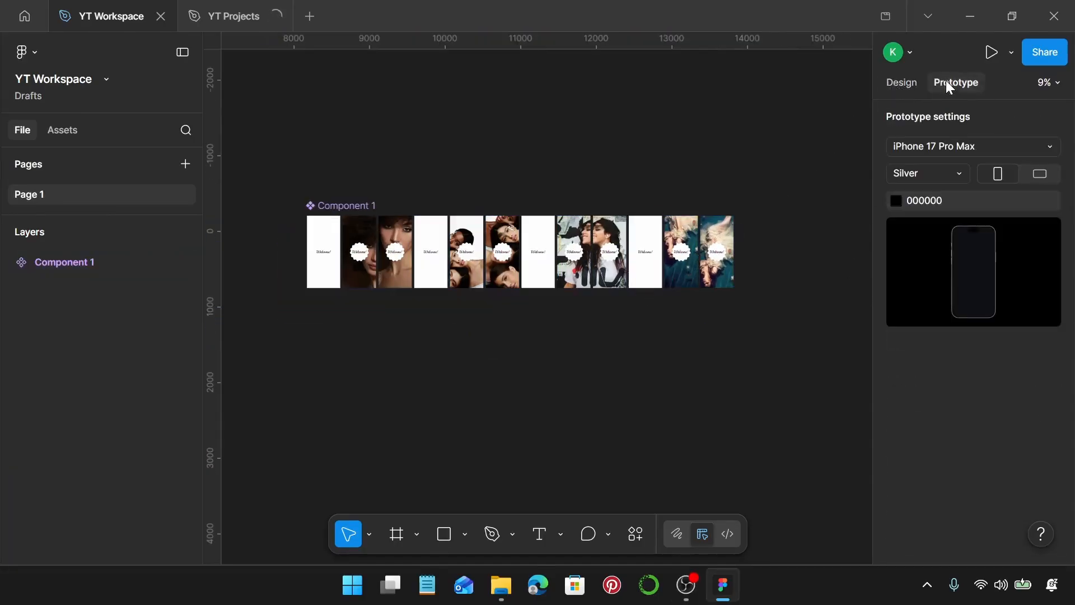
scroll(335, 240, "up", 5)
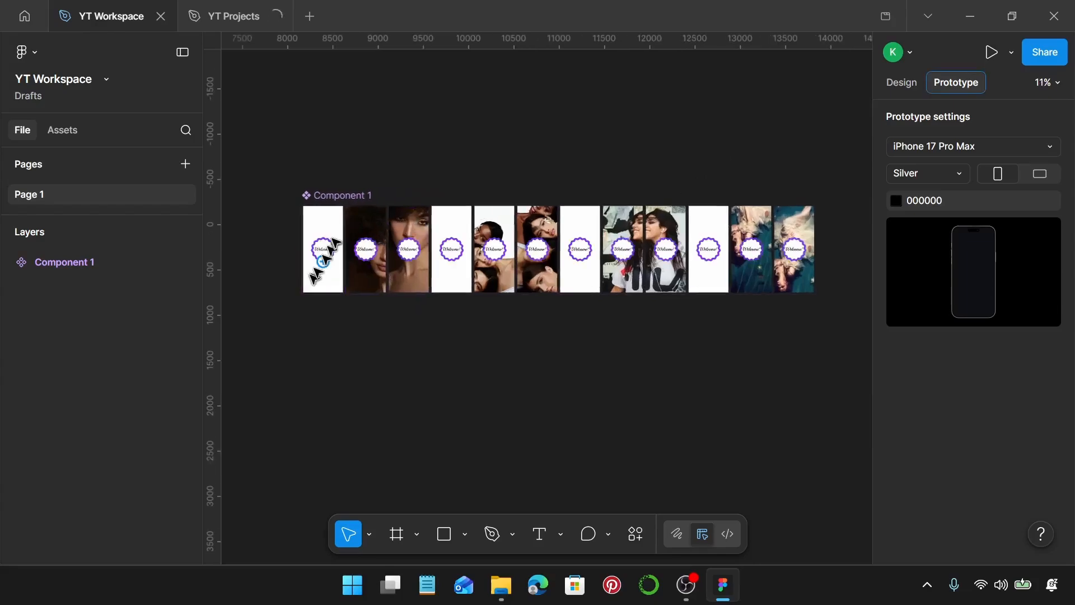
scroll(336, 242, "up", 8)
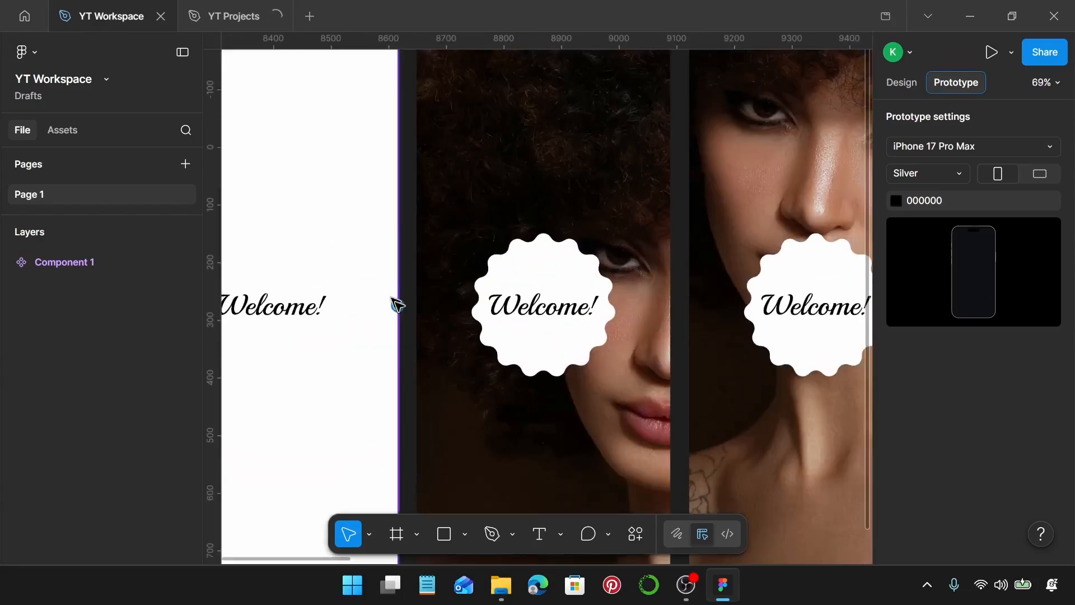
scroll(399, 306, "up", 4)
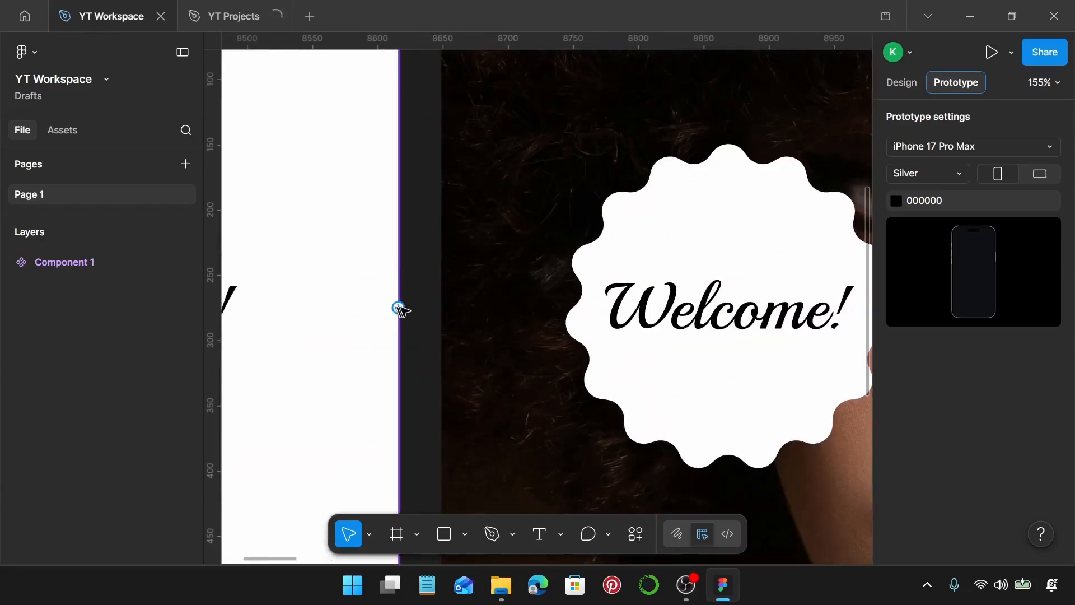
left_click_drag(398, 307, 440, 314)
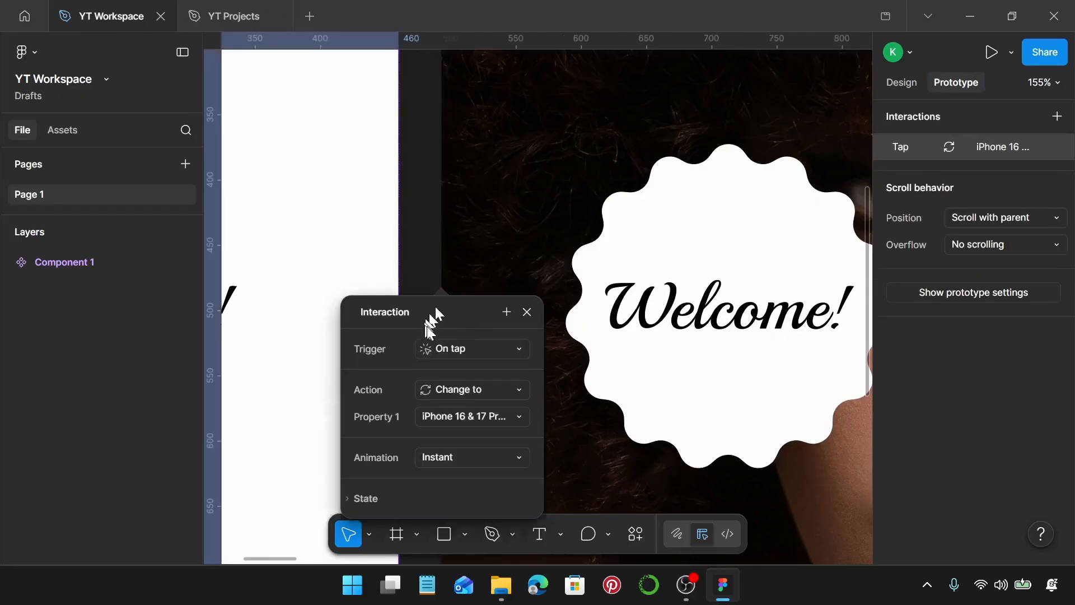
Set the first variant's interaction to trigger After delay with a delay of 1 ms
left_click(442, 353)
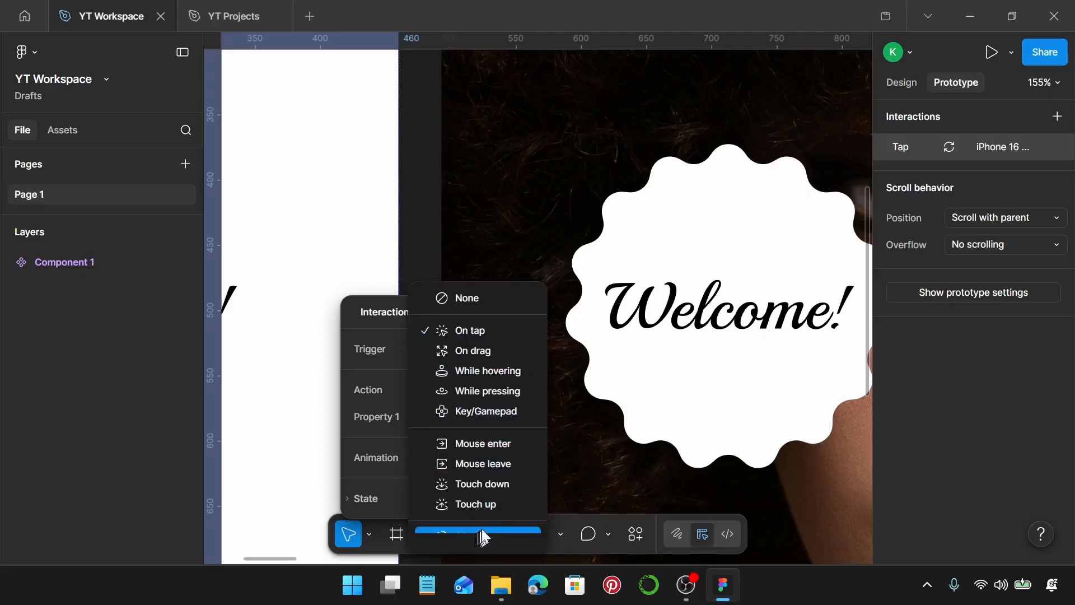
scroll(560, 451, "down", 1)
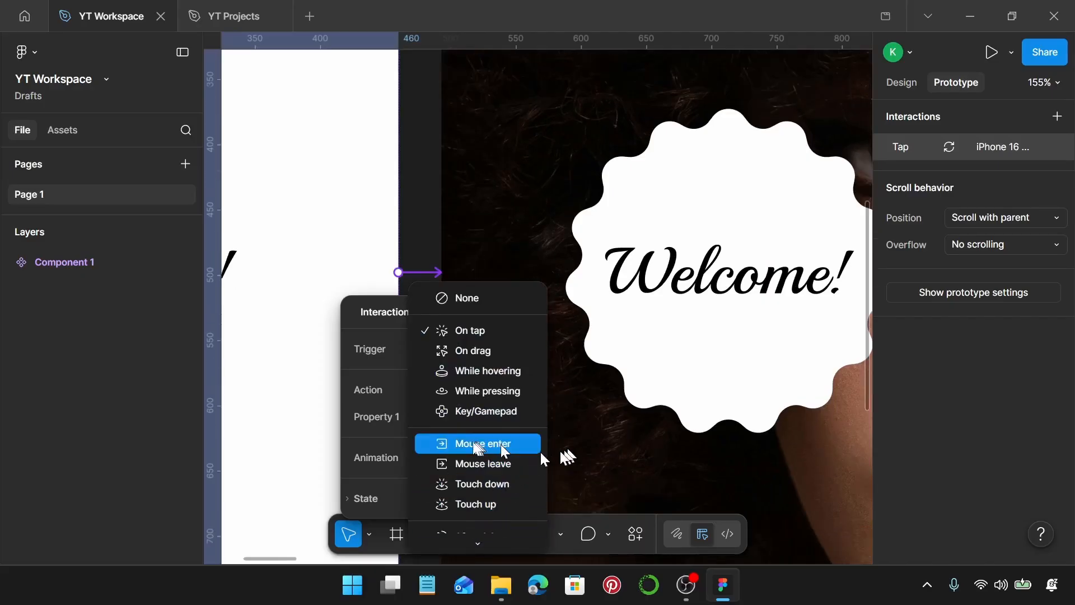
left_click(475, 536)
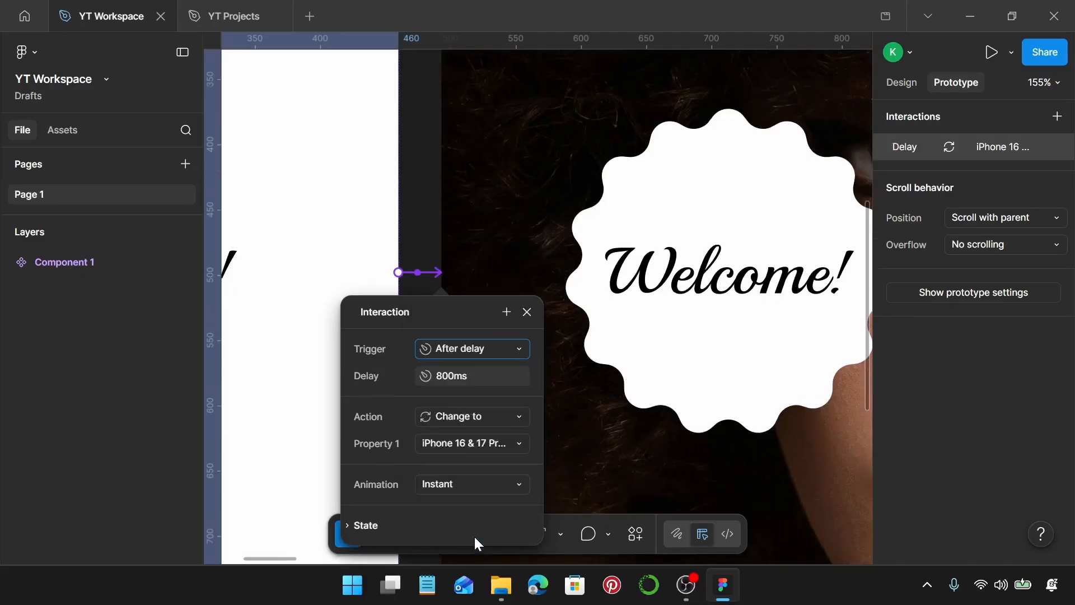
left_click(469, 379)
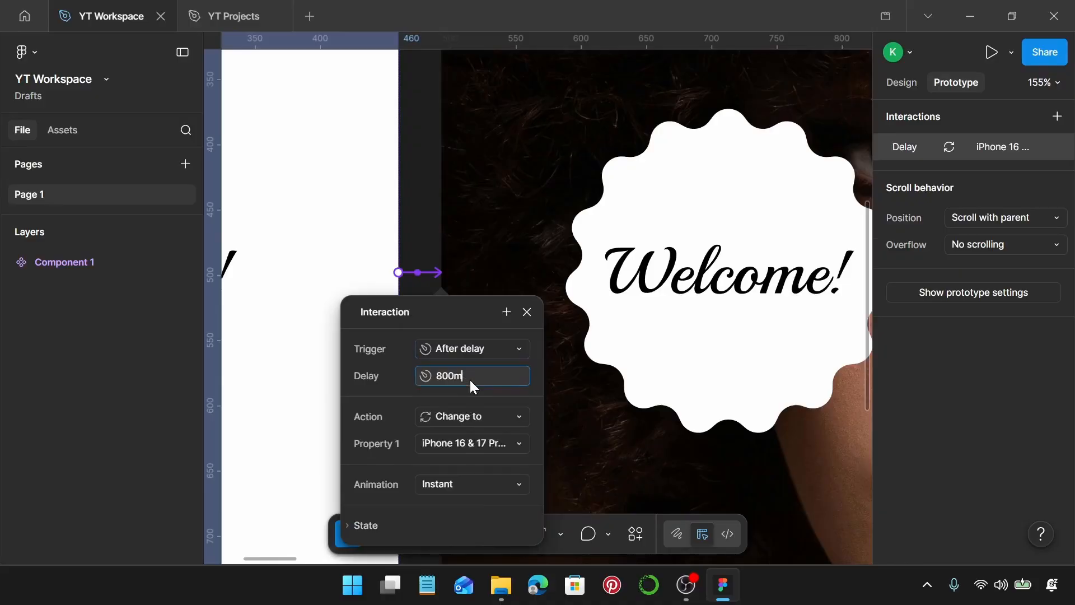
key("Return")
Animate the first variant's transition with Smart animate, Linear easing and a duration of 800 ms
left_click(448, 479)
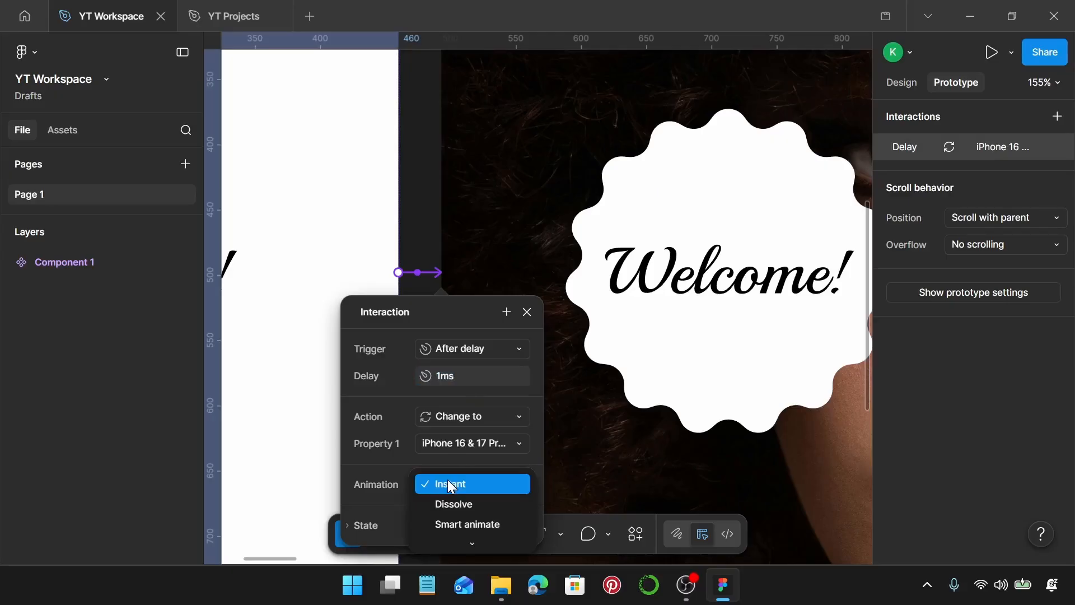
left_click(458, 529)
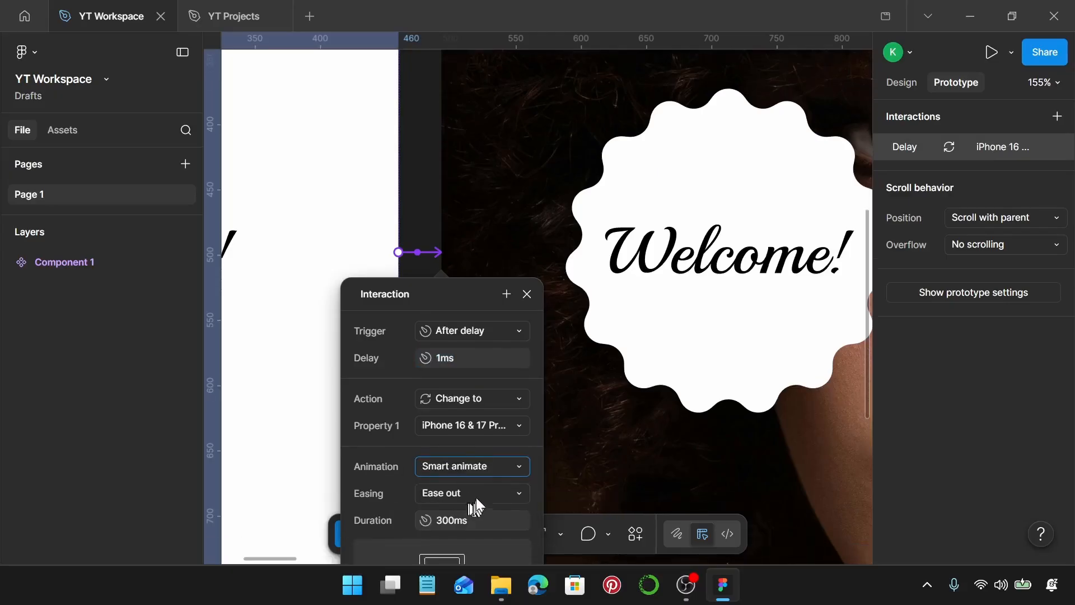
left_click(476, 496)
left_click(487, 441)
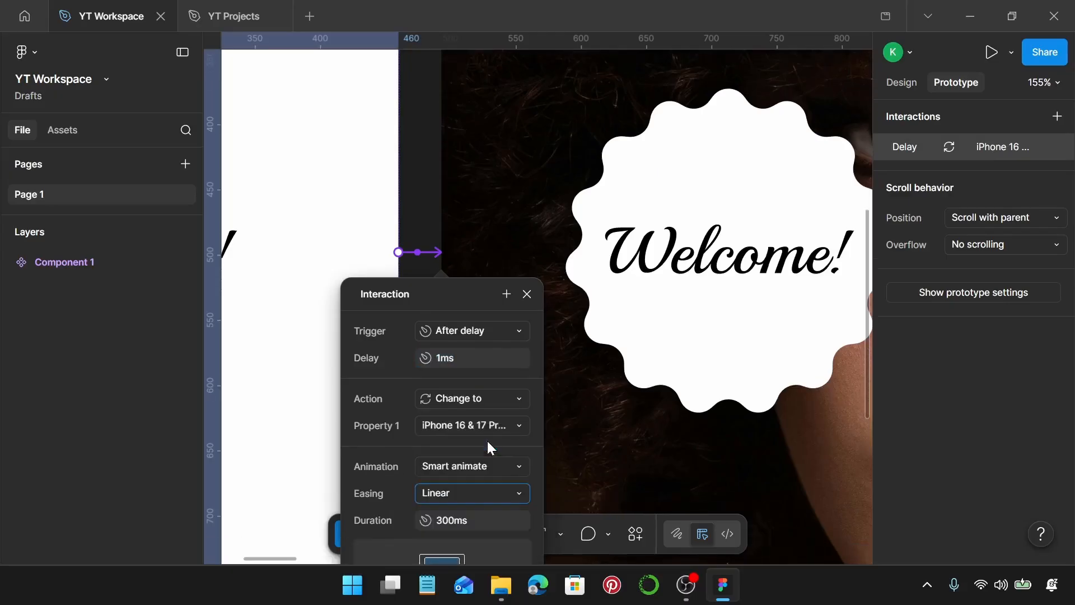
left_click(464, 524)
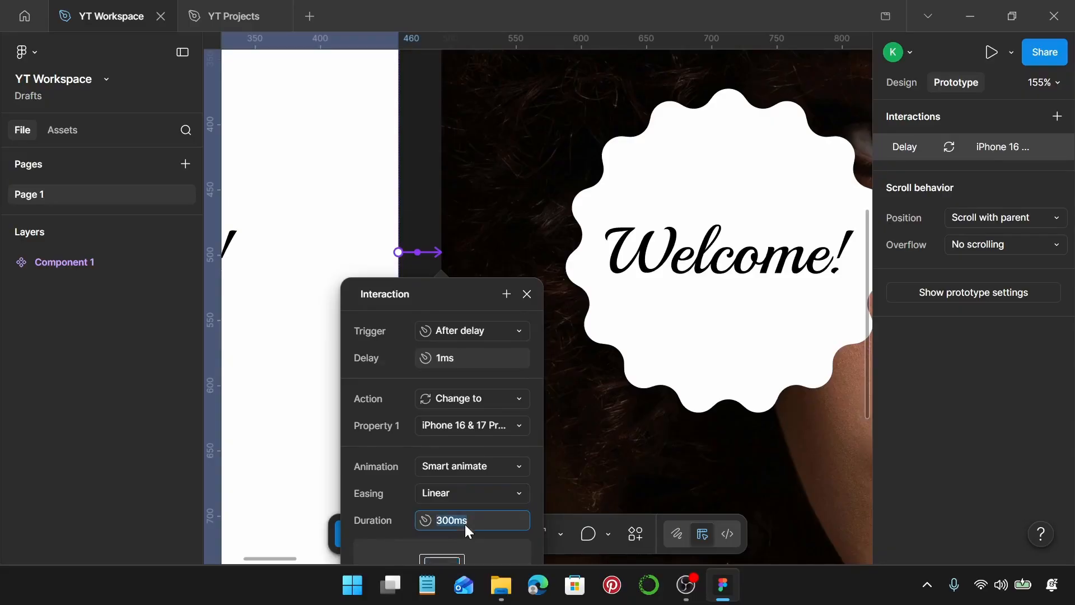
type("800")
key("Return")
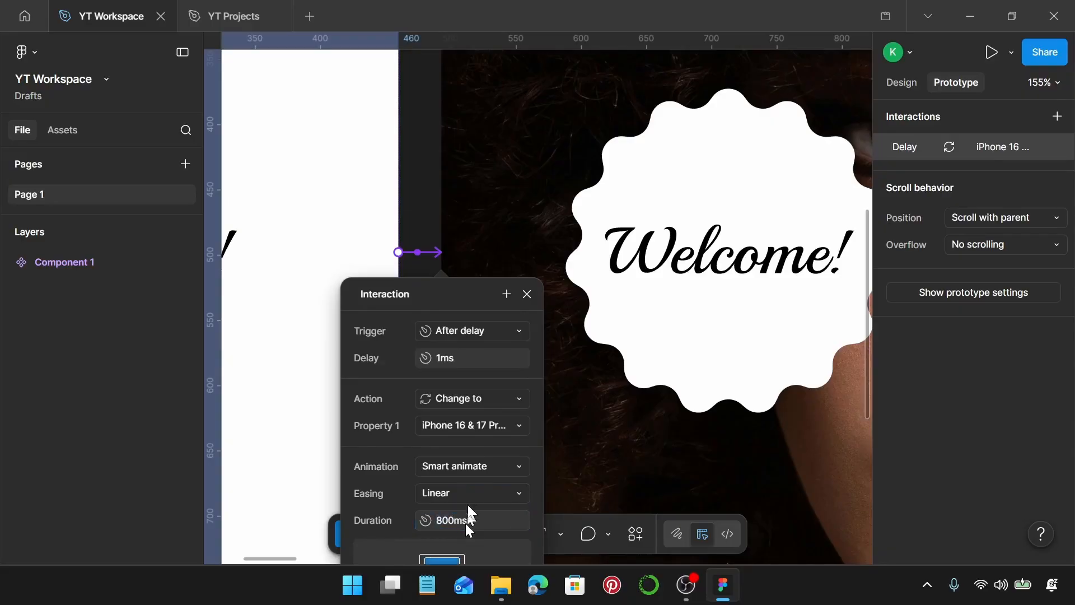
left_click(527, 294)
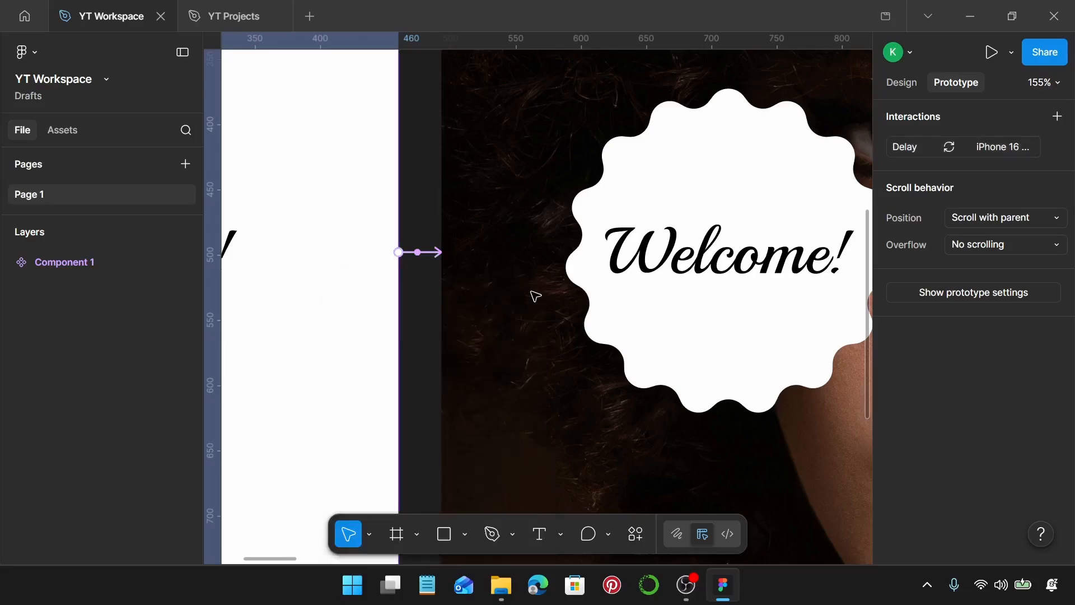
Connect the second phone variant to the third with a Change to interaction
scroll(533, 294, "right", 5)
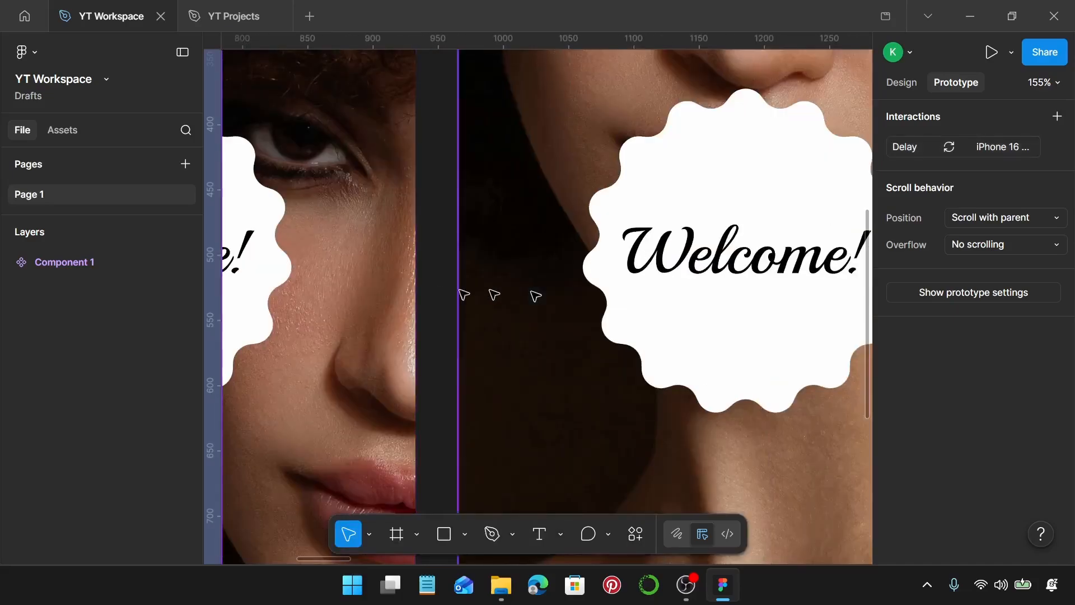
left_click(396, 280)
left_click_drag(417, 252, 462, 266)
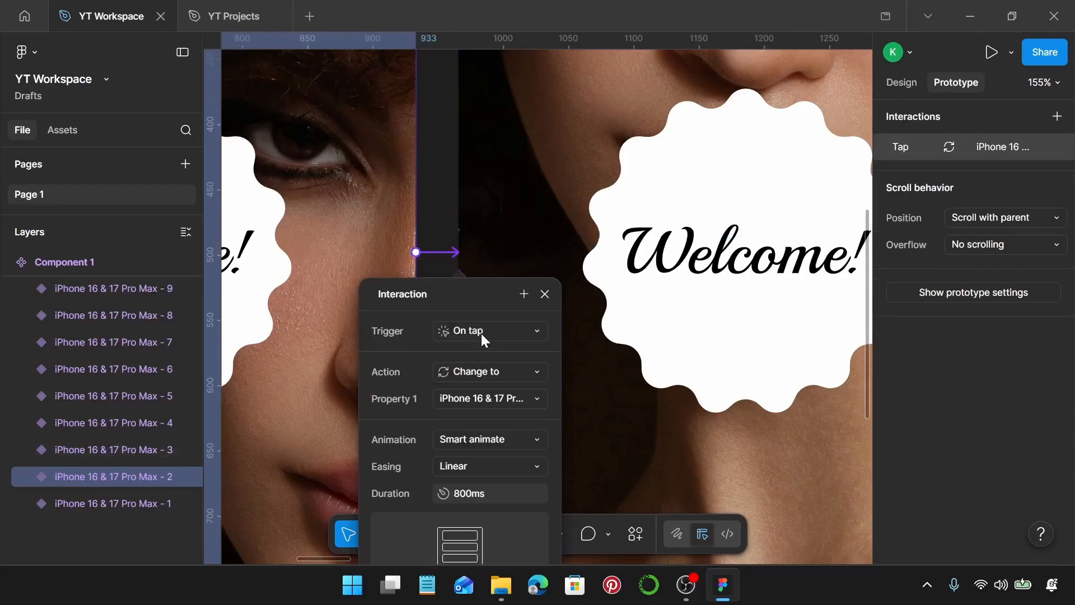
Set the second variant's interaction to trigger After delay with a delay of 1 ms
left_click(481, 334)
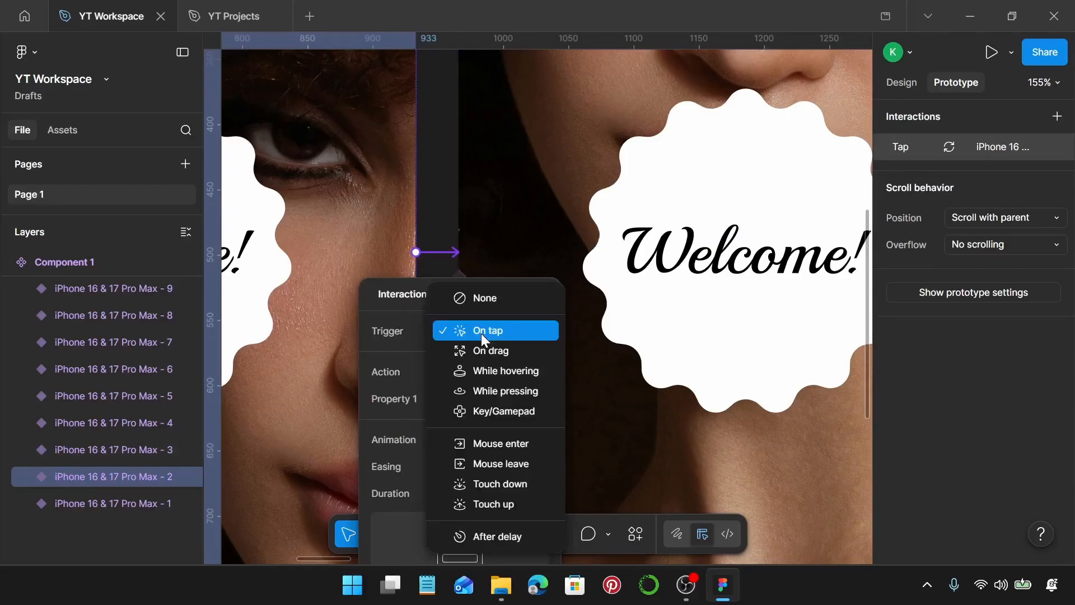
left_click(497, 536)
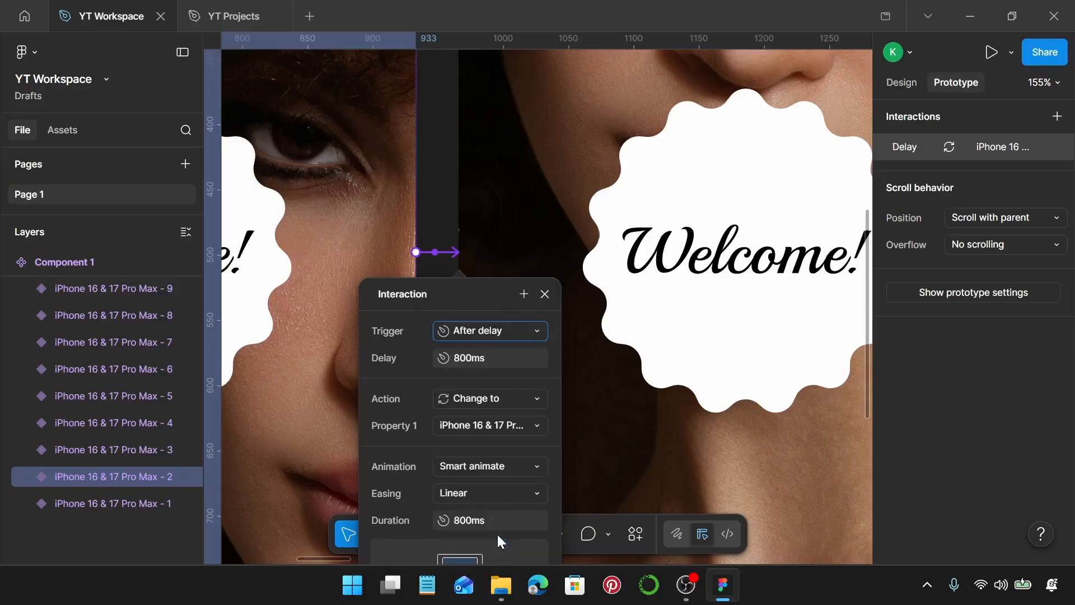
left_click(491, 363)
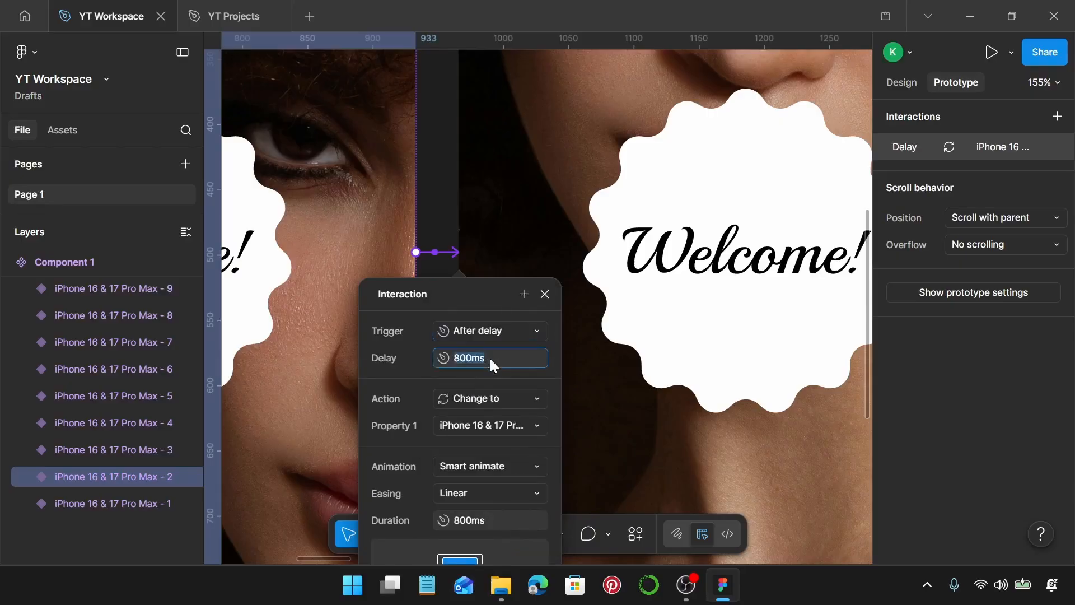
type("1")
key("Return")
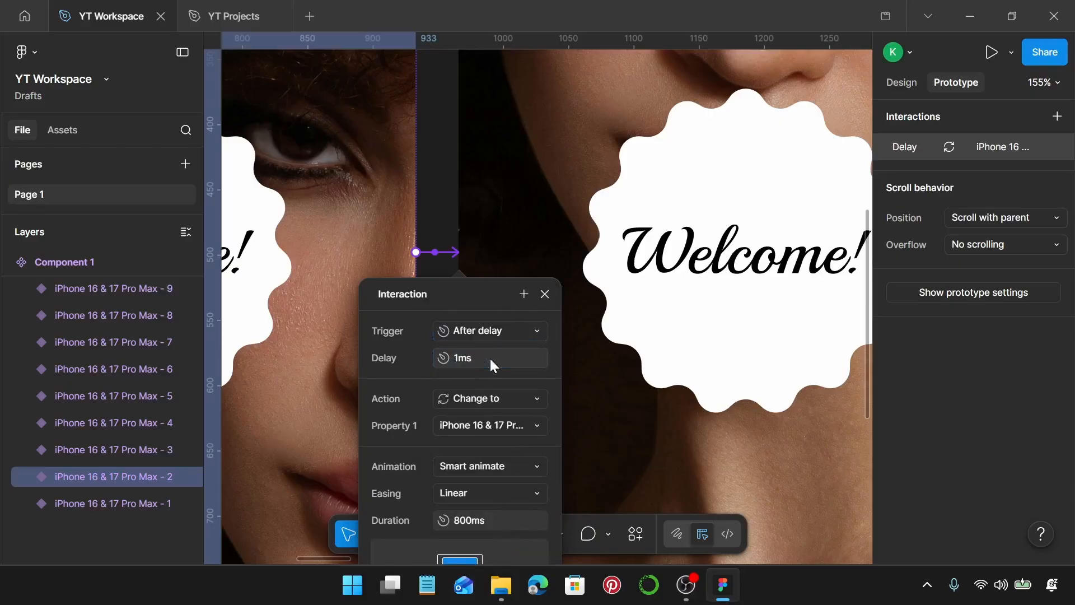
Set the Smart animate duration of the second variant's transition to 6000 ms and close its interaction settings
left_click(487, 518)
type("6000")
key("Return")
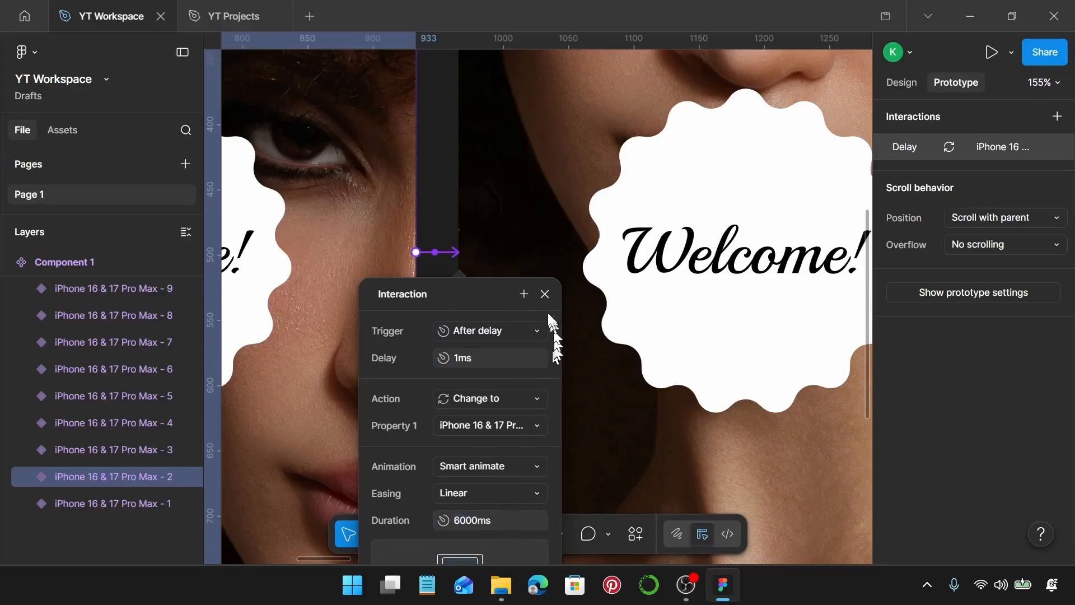
left_click(545, 294)
Connect the third phone variant to the fourth with a Change to interaction triggered After delay at 1 ms
scroll(544, 297, "right", 10)
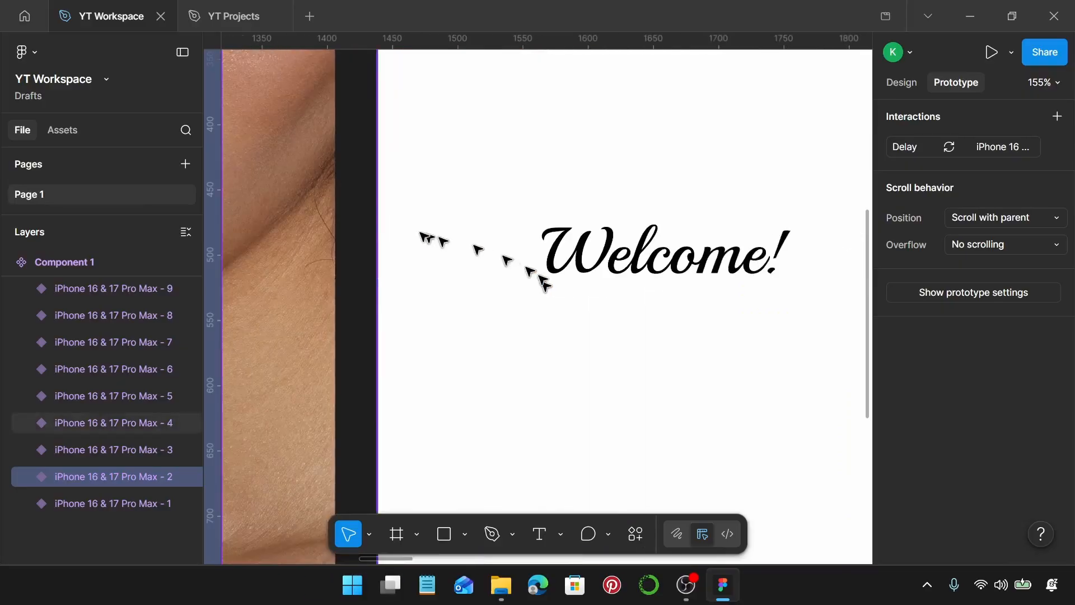
left_click(323, 226)
left_click_drag(335, 252, 386, 270)
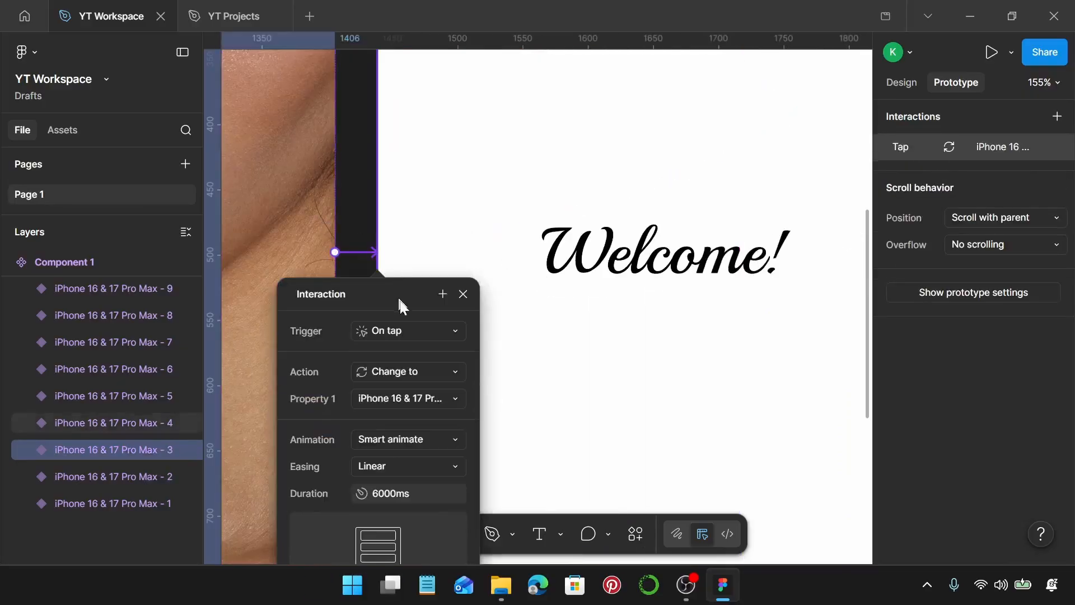
left_click(421, 328)
left_click(403, 535)
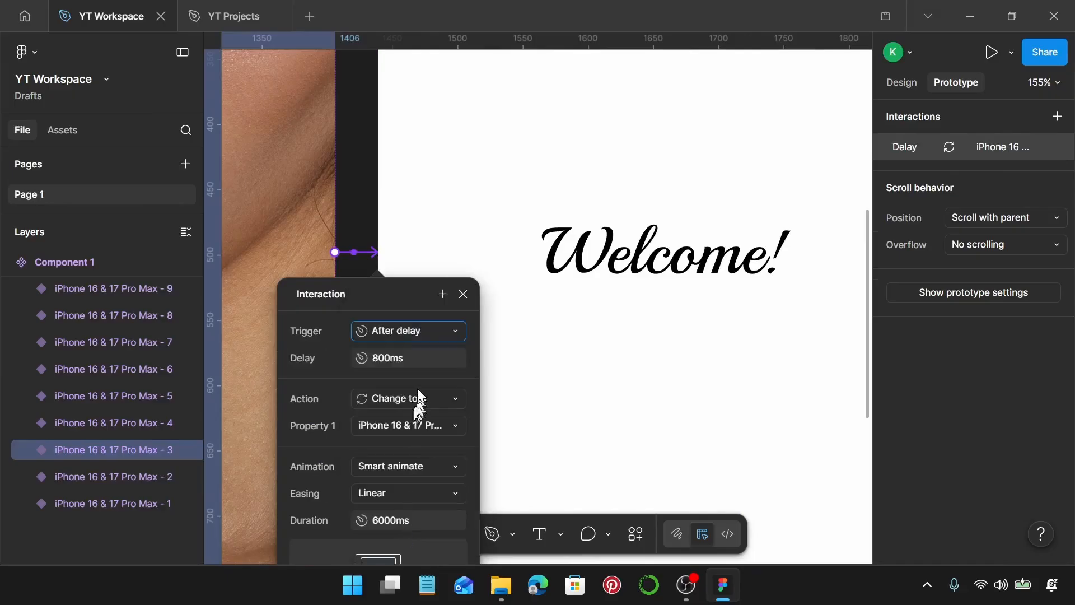
left_click(414, 361)
type("1")
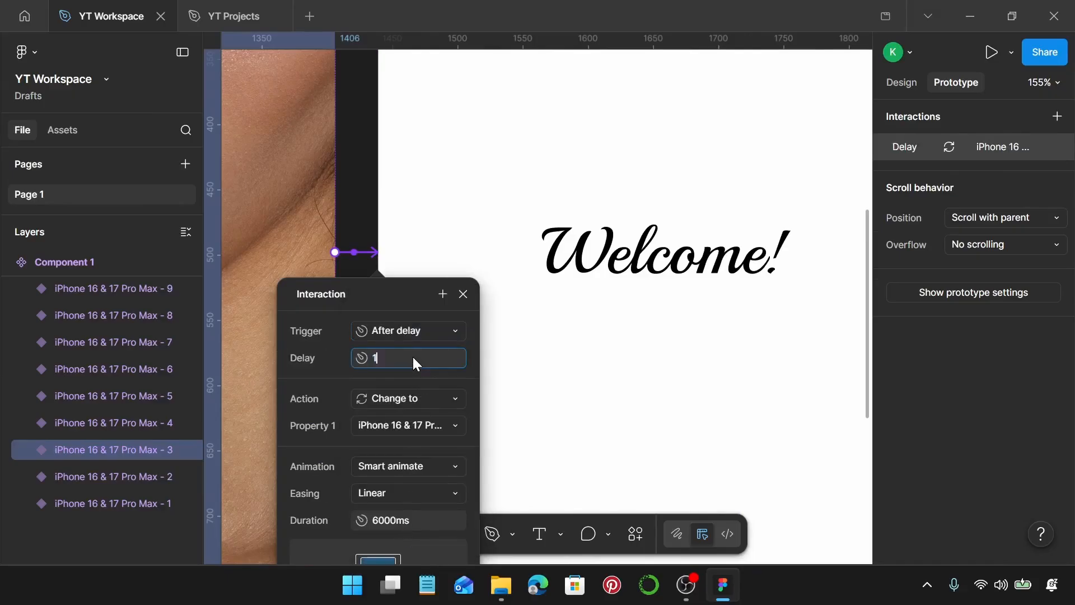
key("Return")
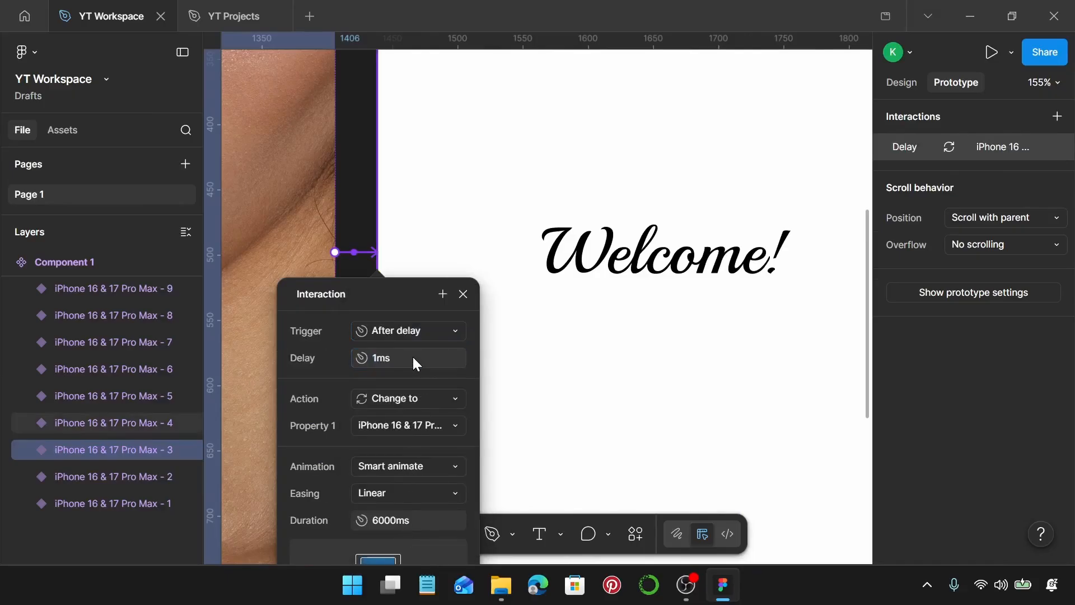
Set the Smart animate duration of the third variant's transition to 800 ms and close its interaction settings
left_click(411, 520)
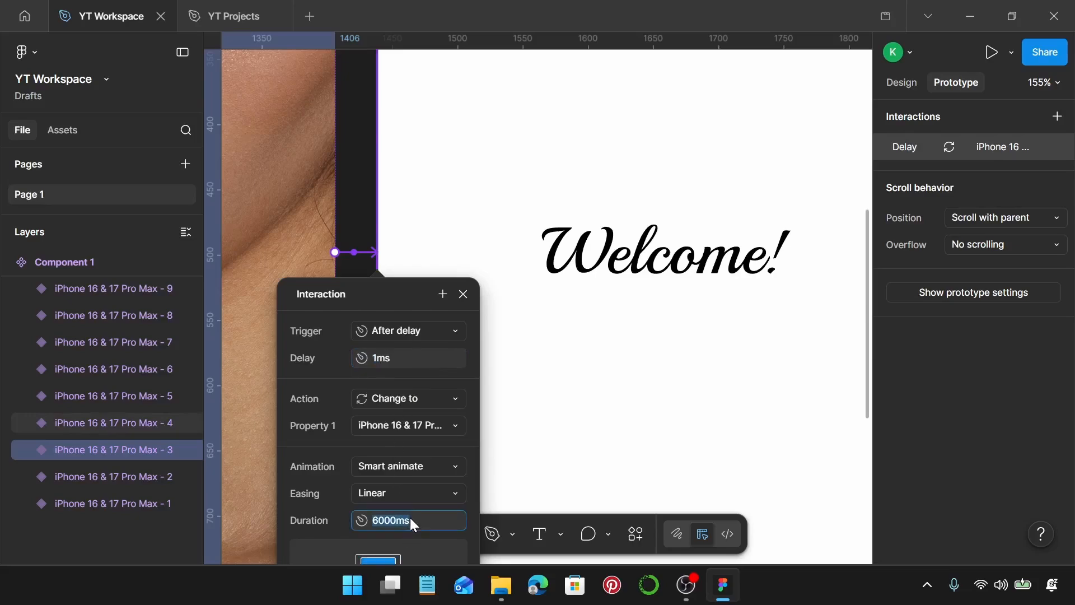
type("800")
key("Return")
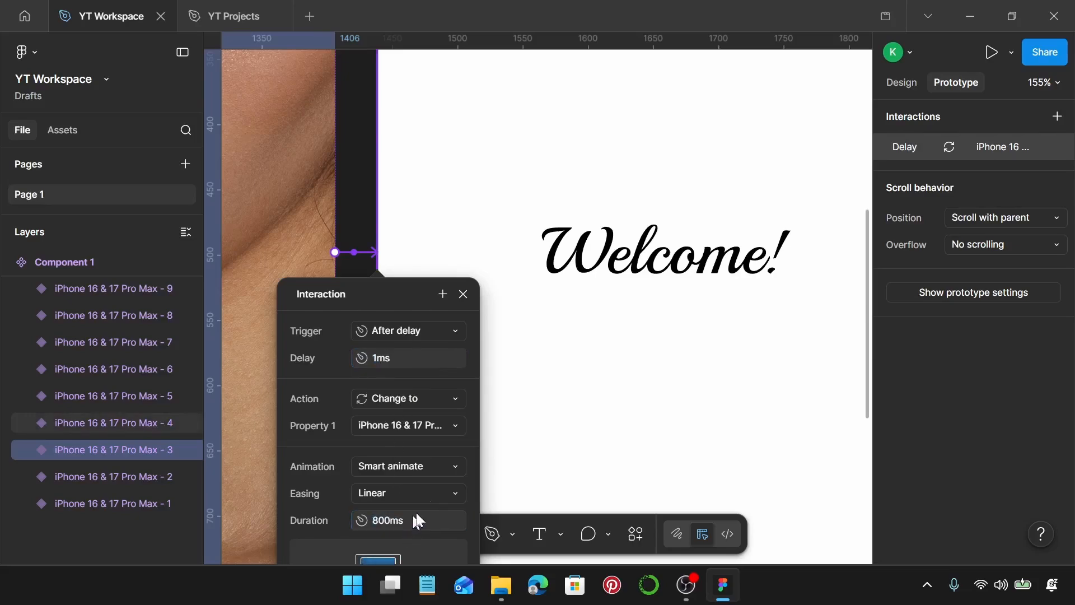
left_click(463, 294)
Connect the fourth phone variant to the fifth with a Change to interaction
scroll(469, 295, "right", 5)
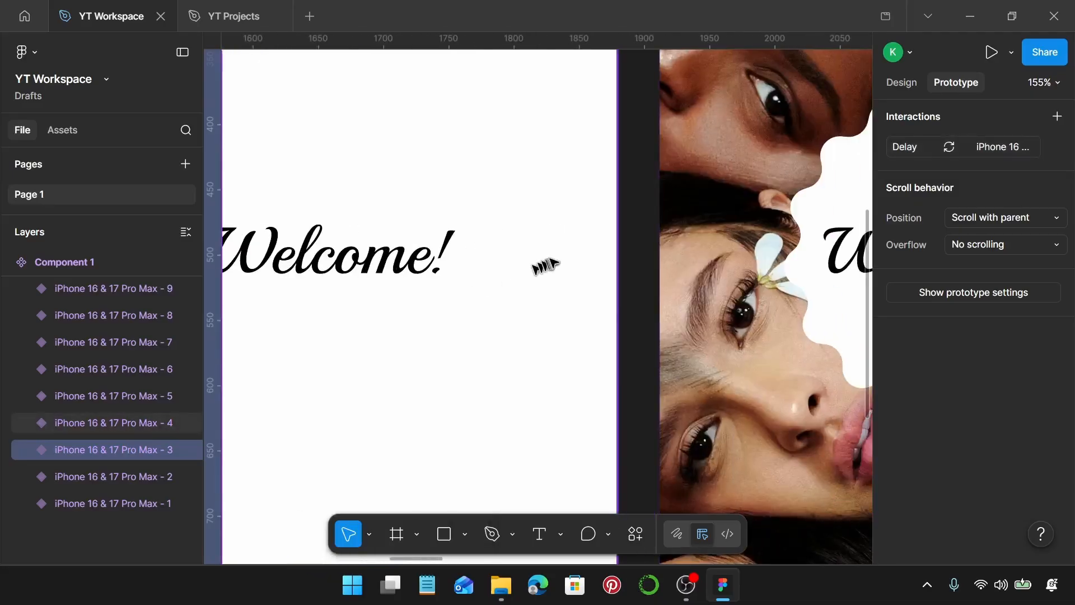
scroll(552, 261, "left", 2)
scroll(554, 262, "left", 5)
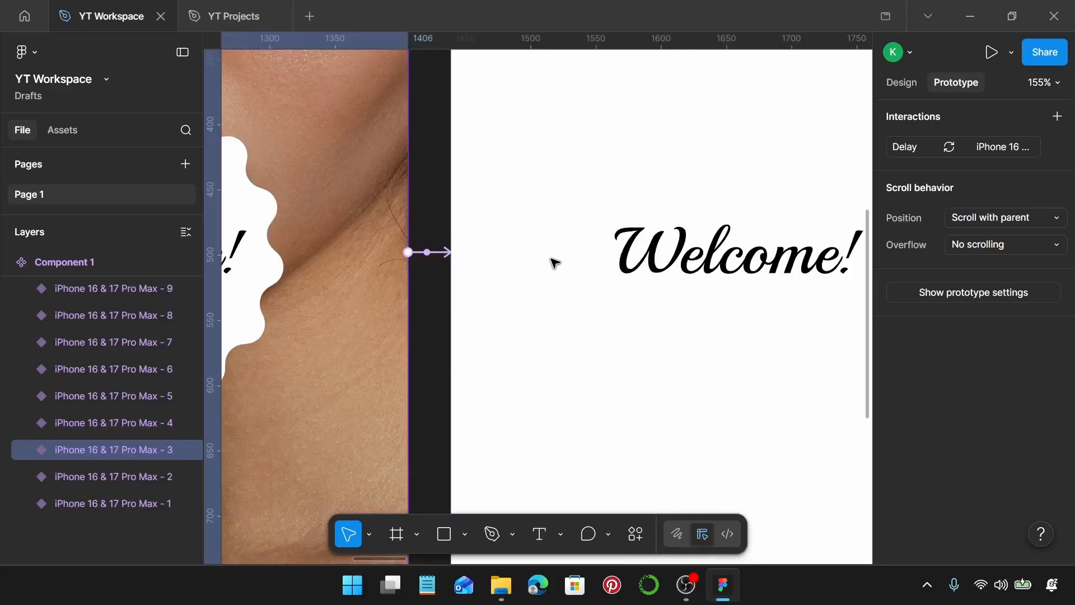
scroll(553, 262, "down", 1)
scroll(553, 262, "right", 8)
left_click(458, 266)
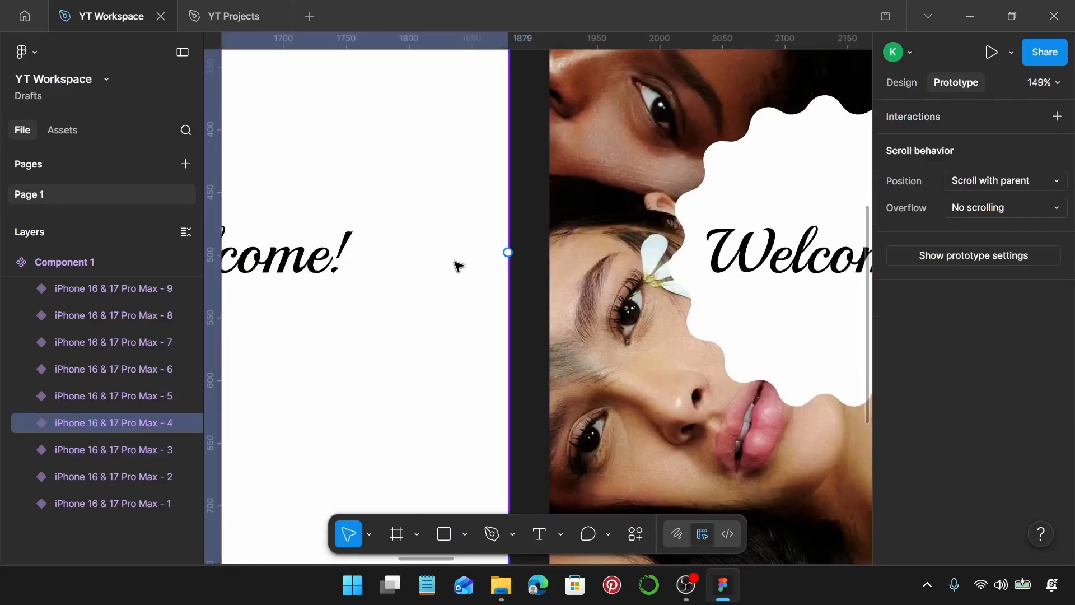
left_click_drag(508, 252, 560, 265)
Set the fourth variant's interaction to trigger After delay with a delay of 1 ms
left_click(579, 329)
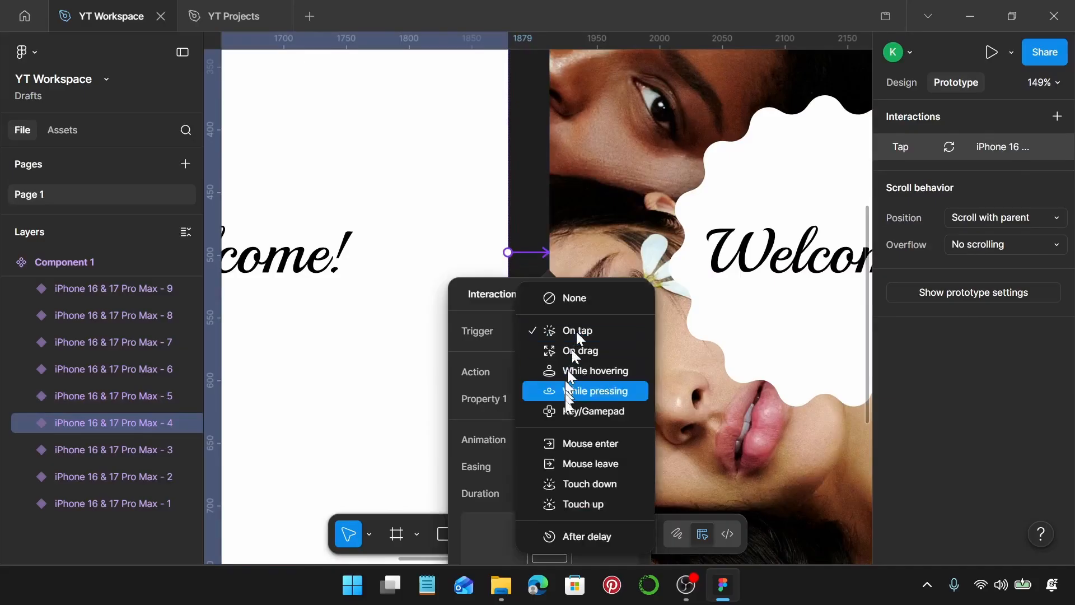
left_click(592, 535)
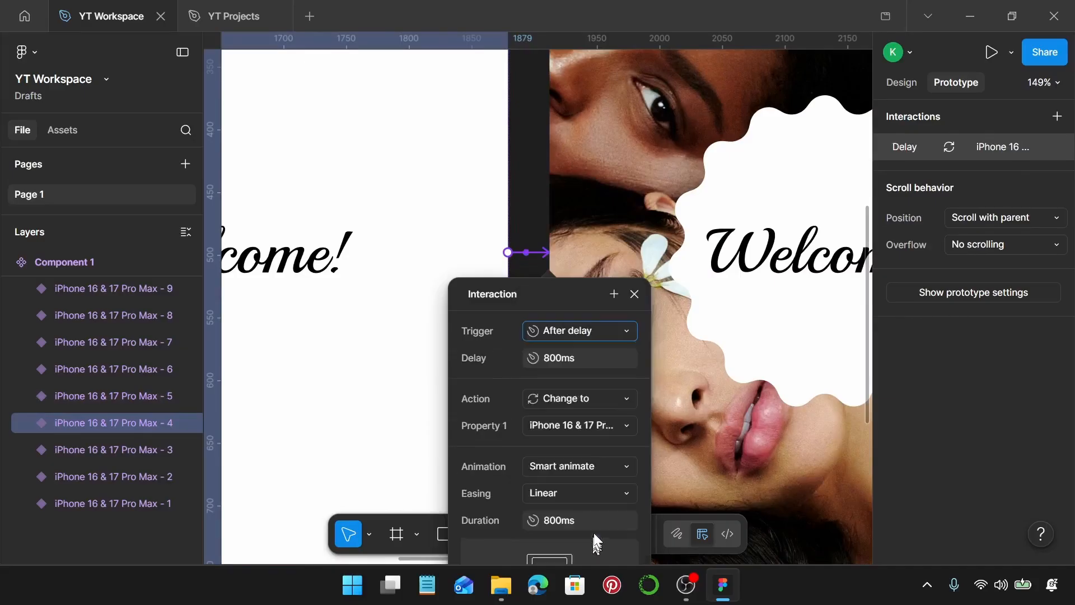
left_click(594, 349)
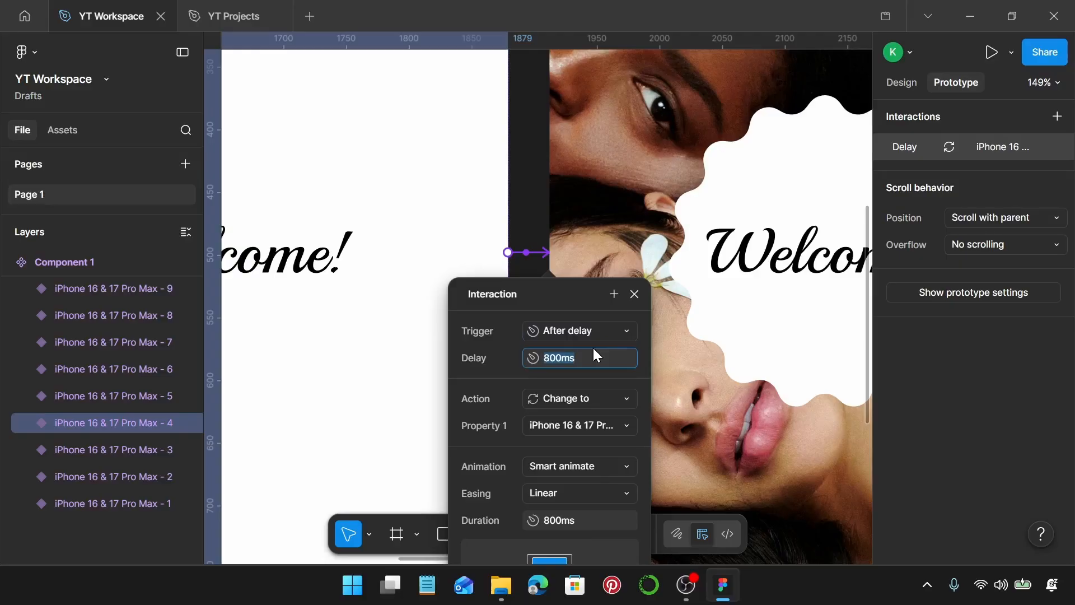
type("1")
key("Return")
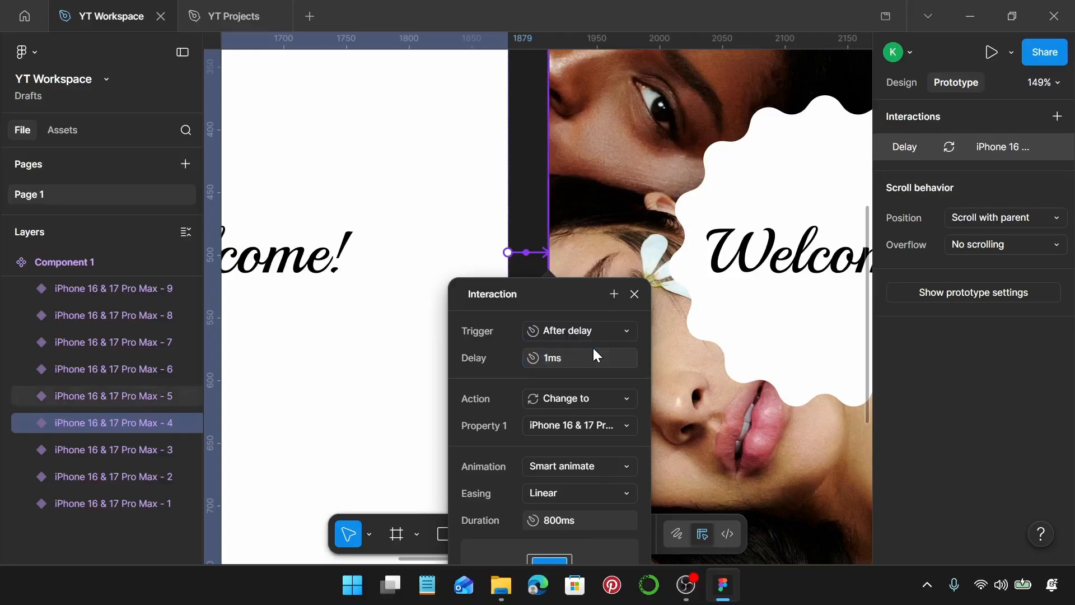
left_click(636, 295)
Connect the fifth phone variant to the sixth with a Change to interaction triggered After delay at 1 ms
scroll(617, 302, "right", 6)
left_click(744, 263)
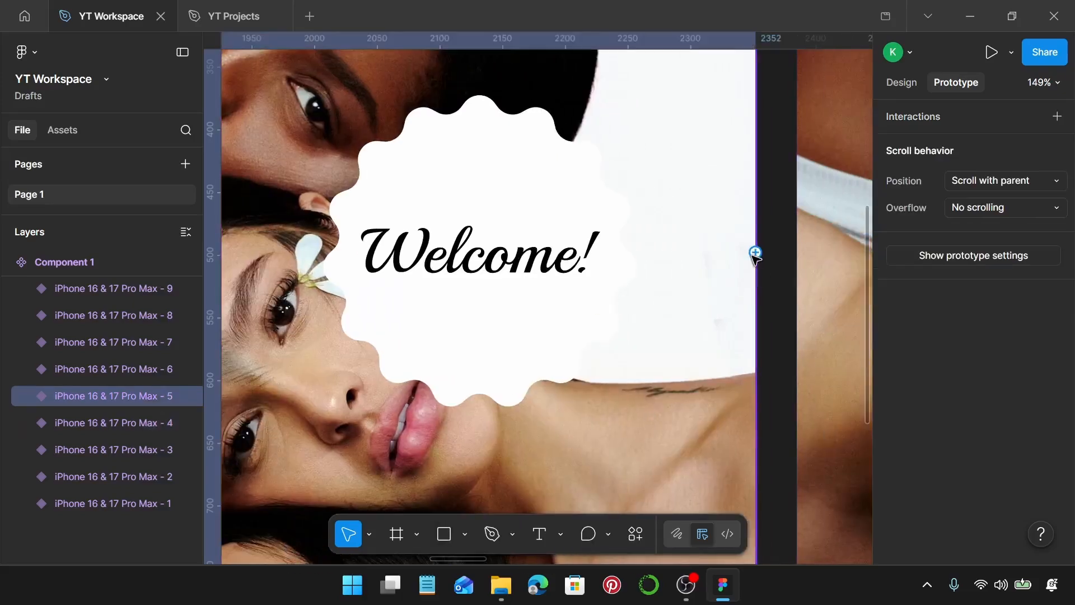
left_click_drag(755, 252, 804, 258)
left_click(787, 335)
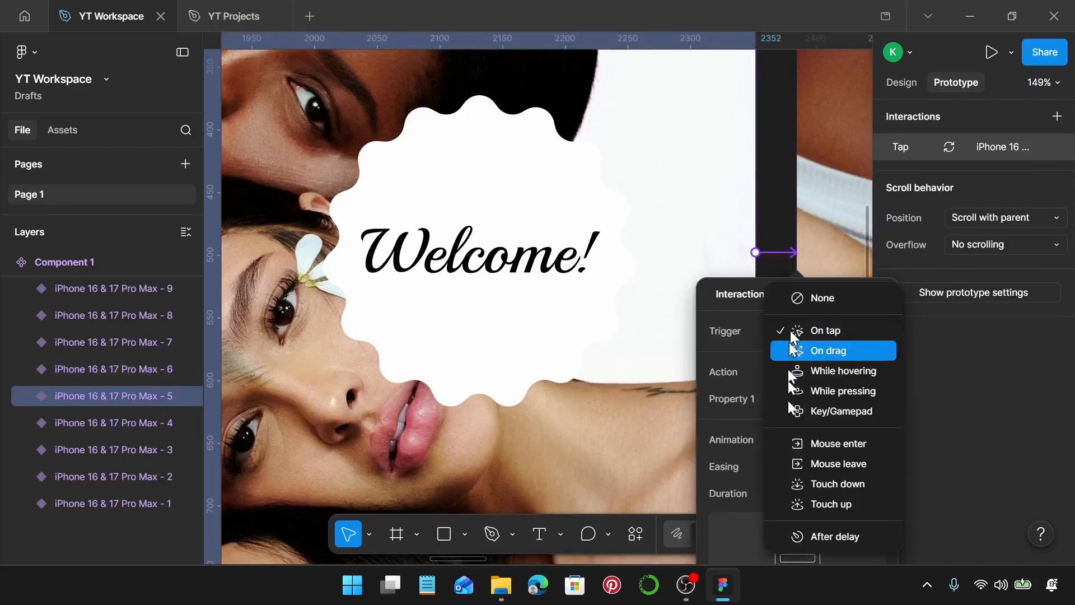
left_click(809, 536)
left_click(810, 359)
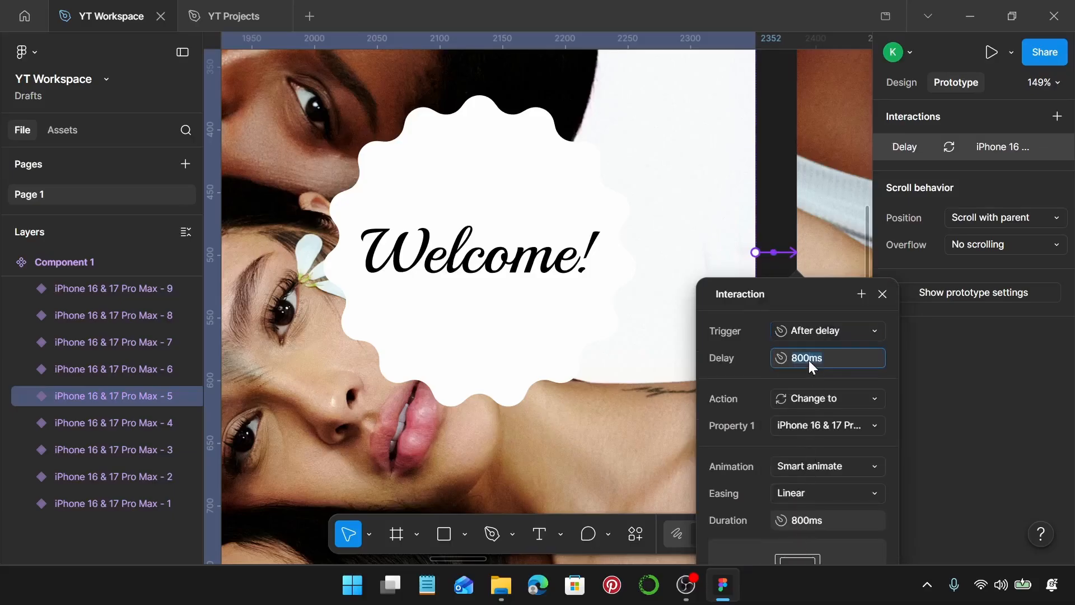
type("1")
key("Return")
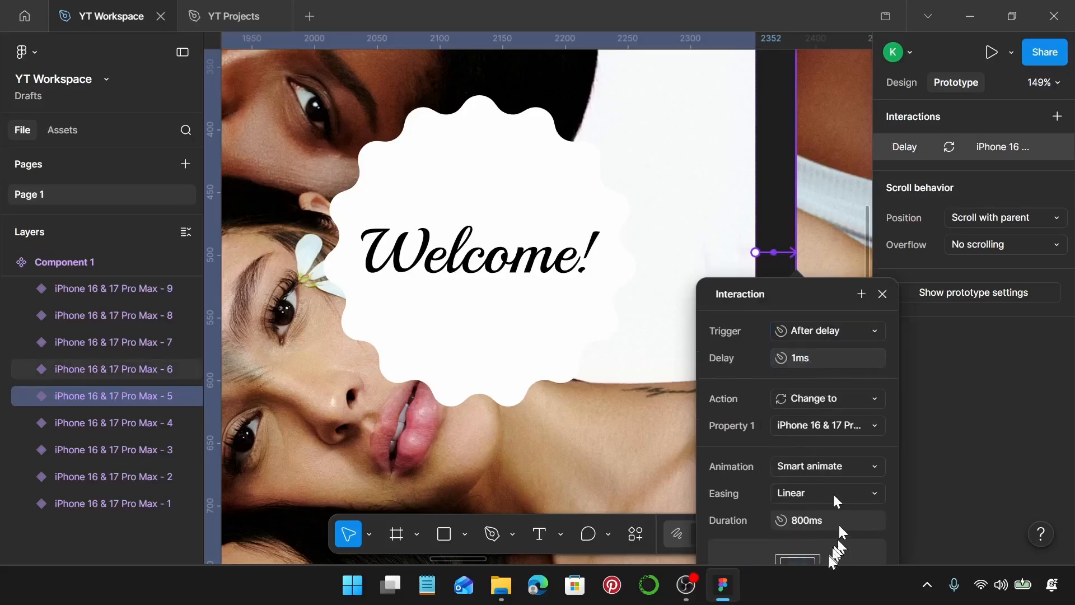
Set the Smart animate duration of the fifth variant's transition to 6000 ms and close its interaction settings
left_click(819, 525)
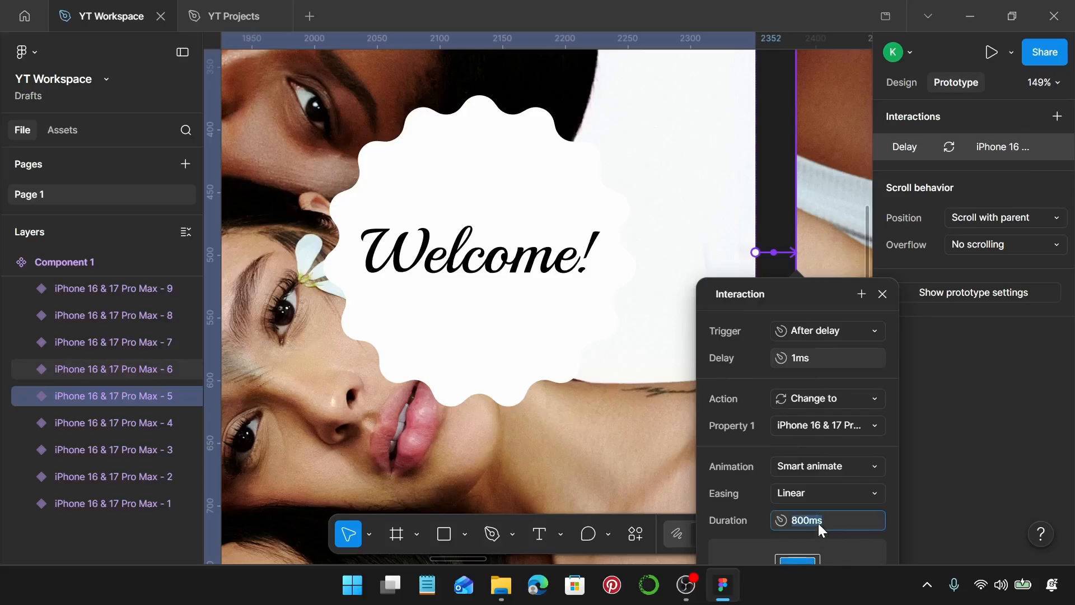
type("6000")
key("Return")
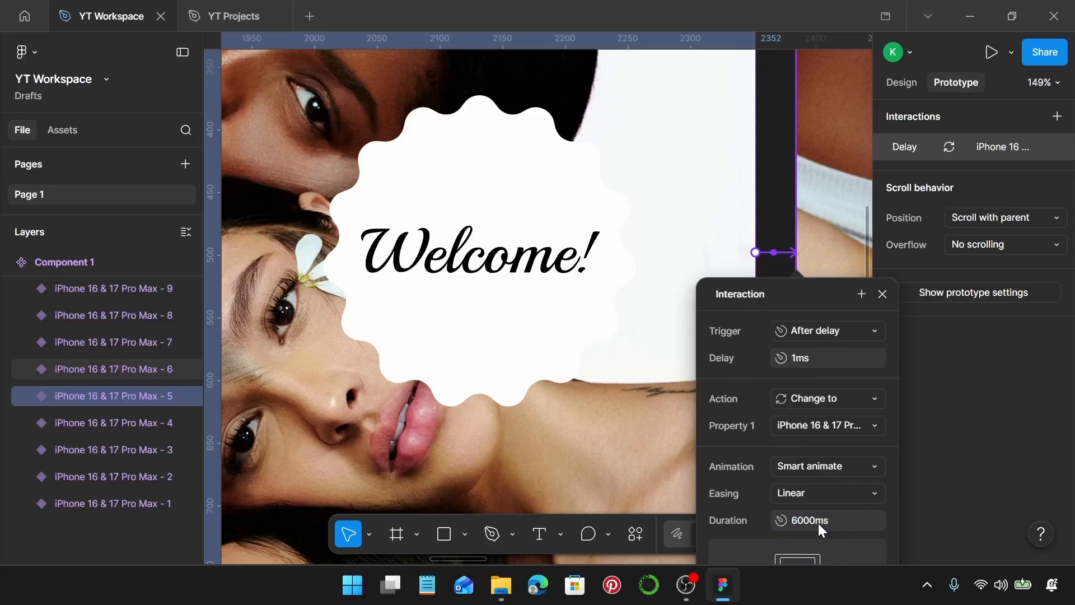
left_click(883, 294)
Connect the sixth phone variant to the seventh with a Change to interaction triggered After delay at 1 ms
scroll(746, 324, "right", 10)
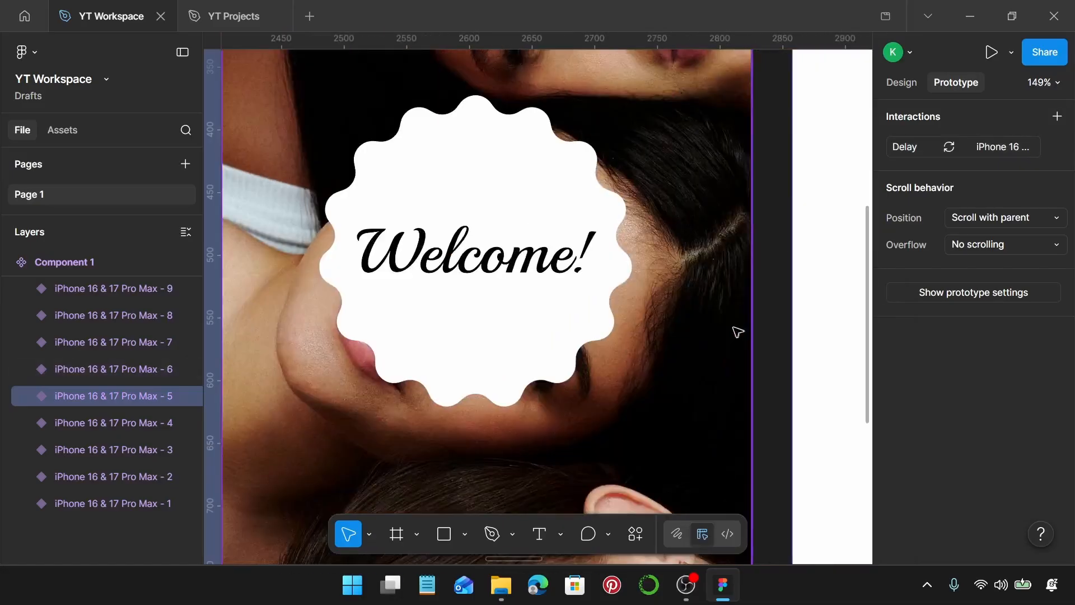
scroll(738, 332, "right", 2)
left_click(633, 244)
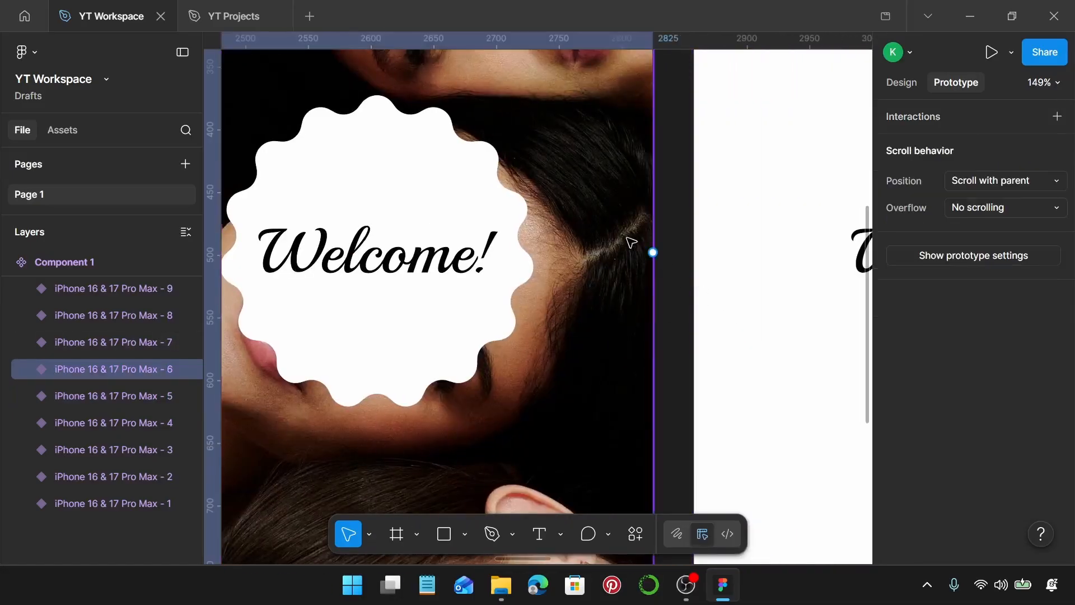
left_click_drag(652, 254, 713, 288)
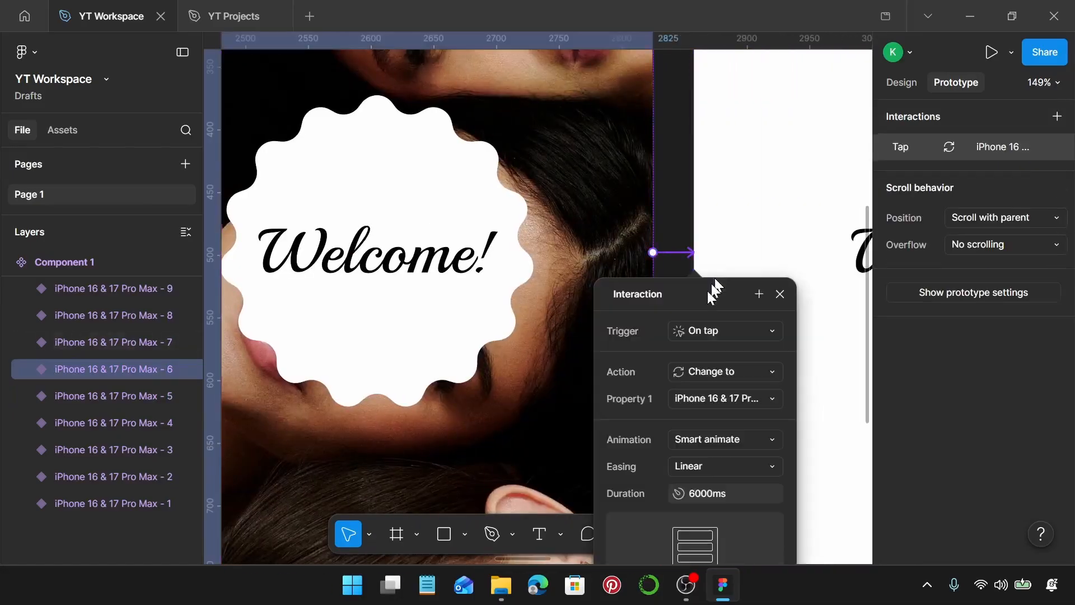
left_click(711, 329)
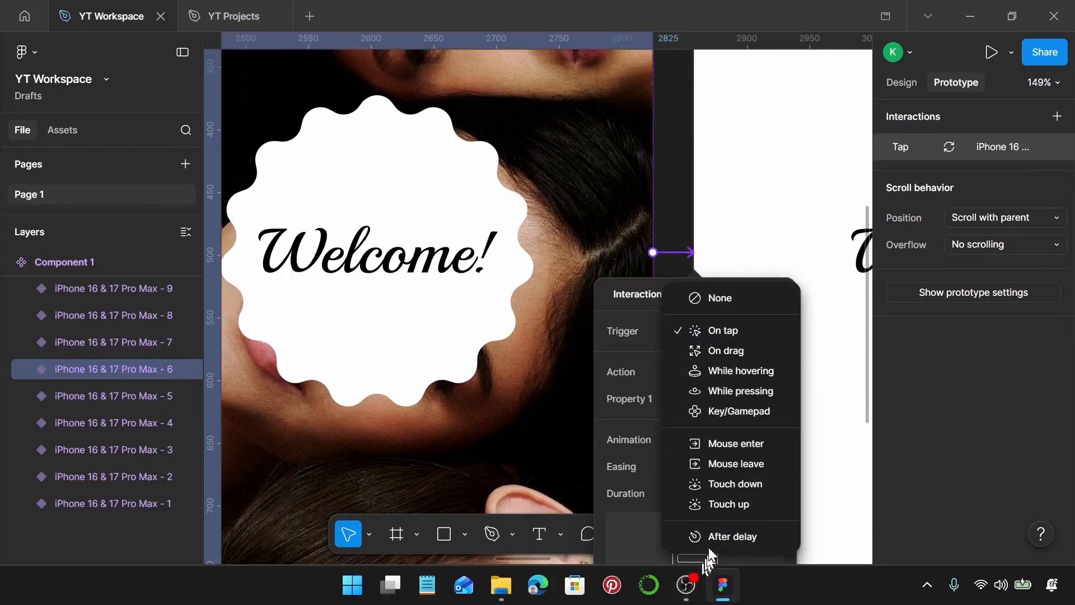
left_click(708, 536)
left_click(710, 356)
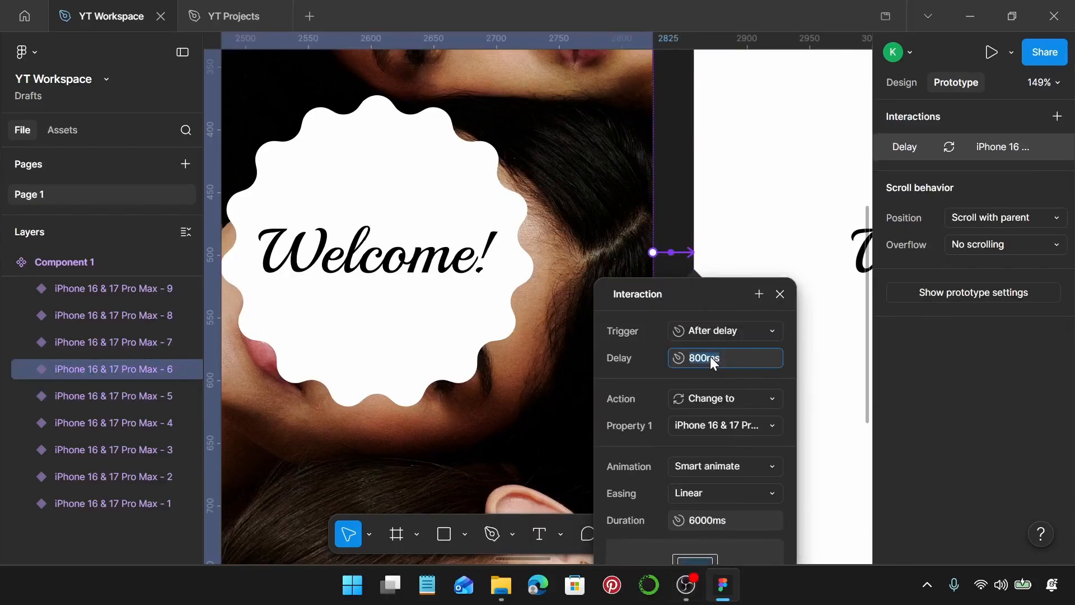
key("Return")
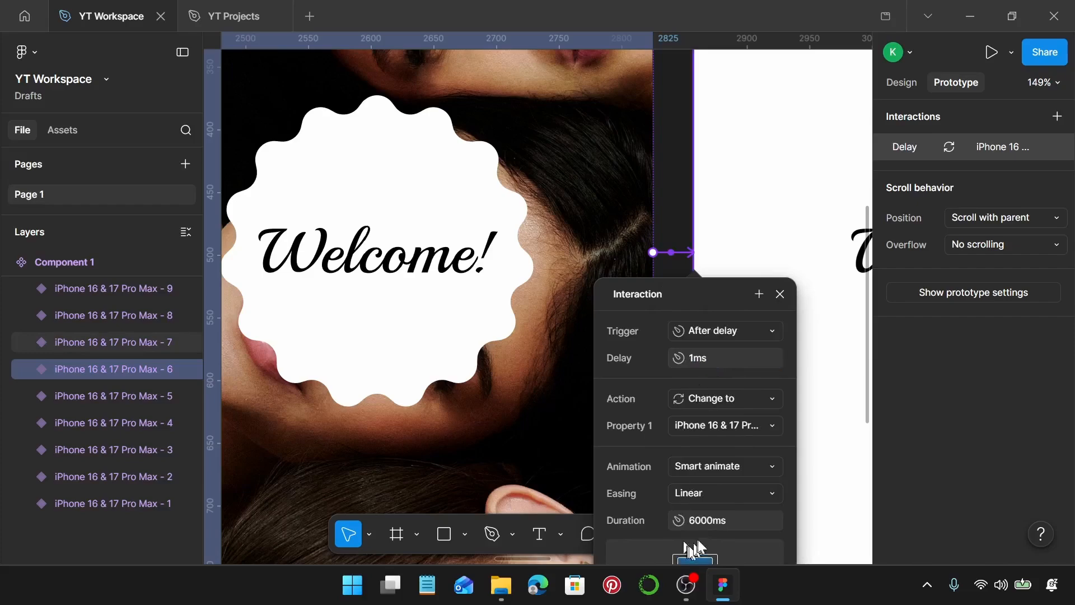
Set the Smart animate duration of the sixth variant's transition to 800 ms and close its interaction settings
left_click(709, 524)
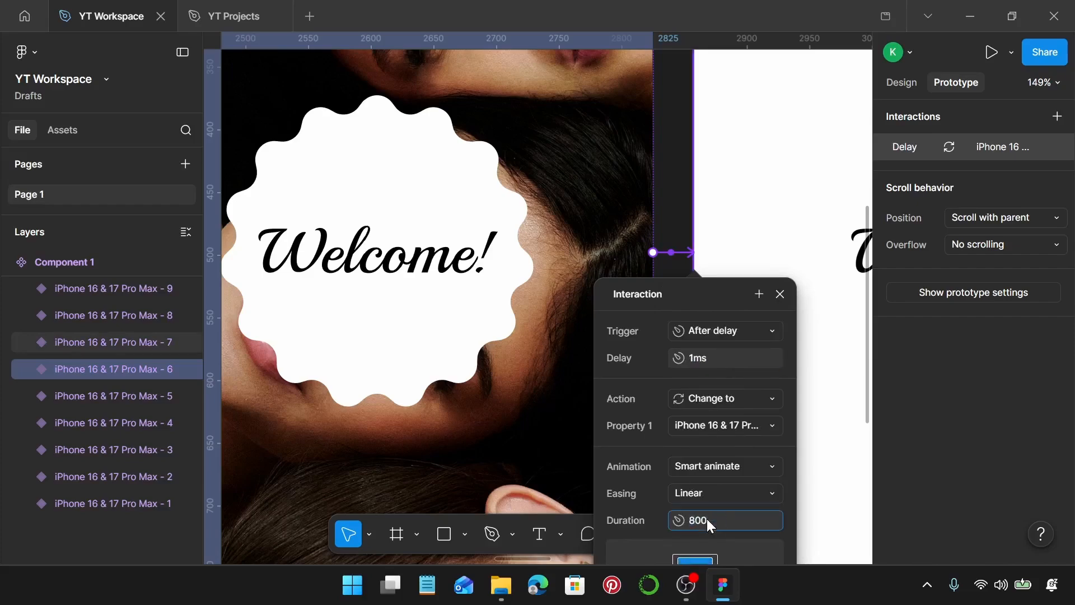
key("Return")
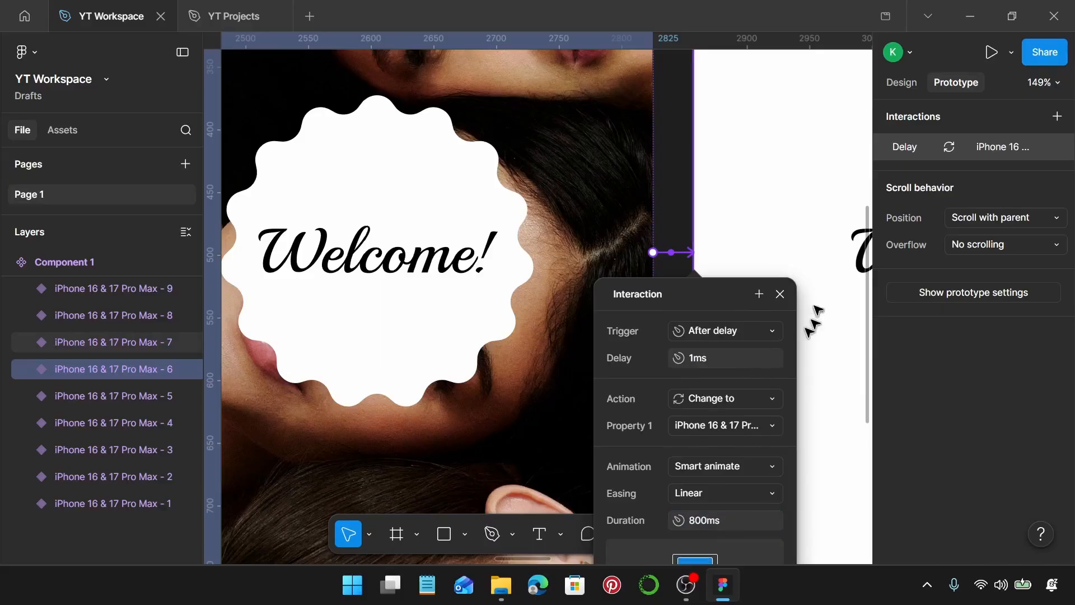
left_click(780, 294)
Connect the seventh phone variant to the eighth with a Change to interaction triggered After delay at 1 ms and close its settings
scroll(756, 305, "right", 10)
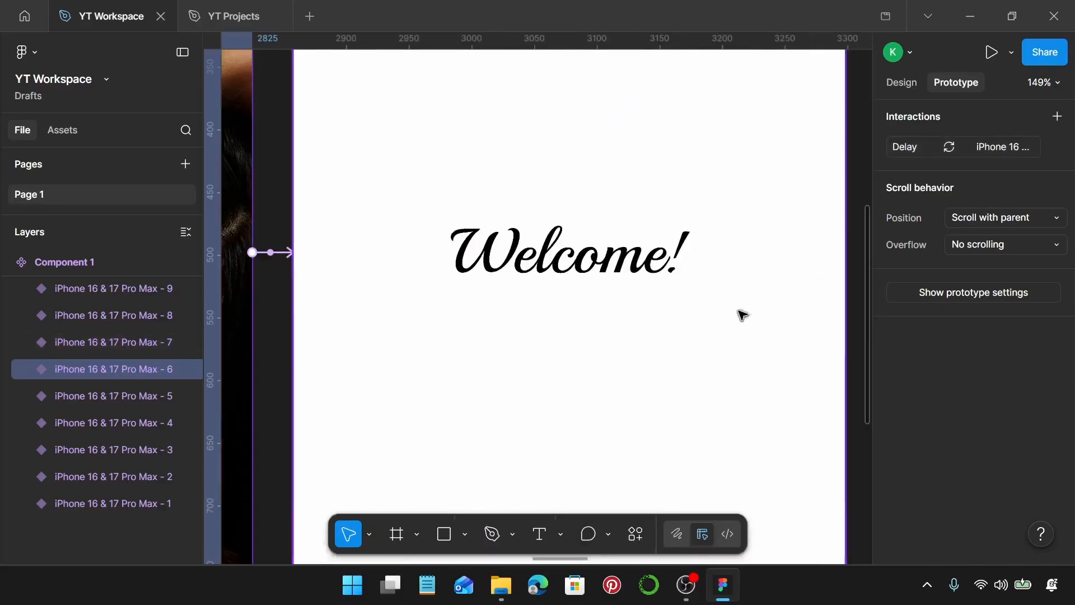
scroll(742, 314, "right", 10)
left_click(373, 264)
left_click_drag(439, 252, 503, 271)
left_click(529, 333)
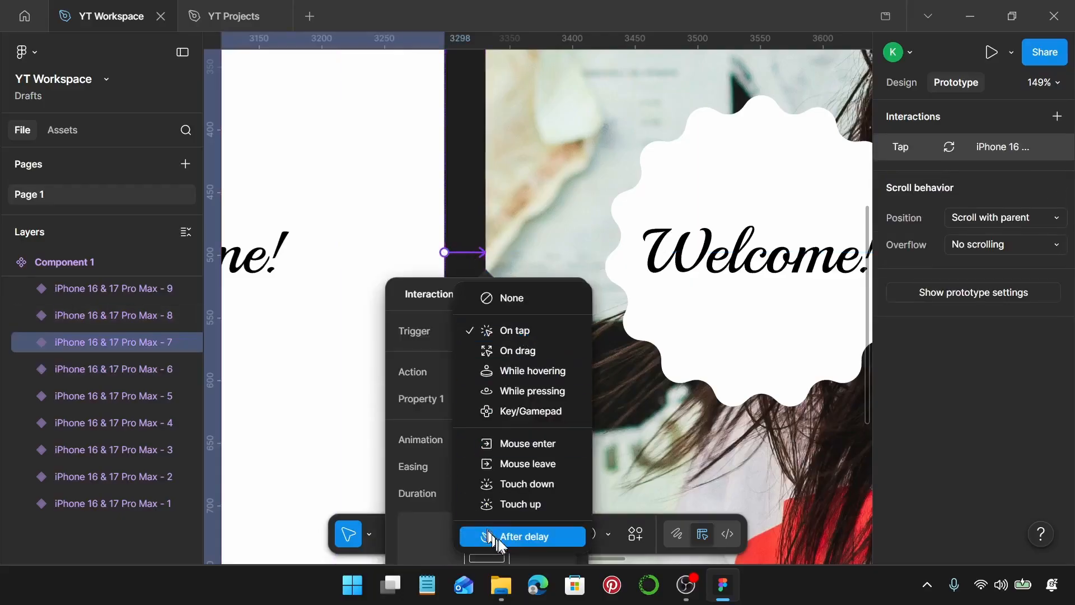
left_click(502, 536)
left_click(526, 358)
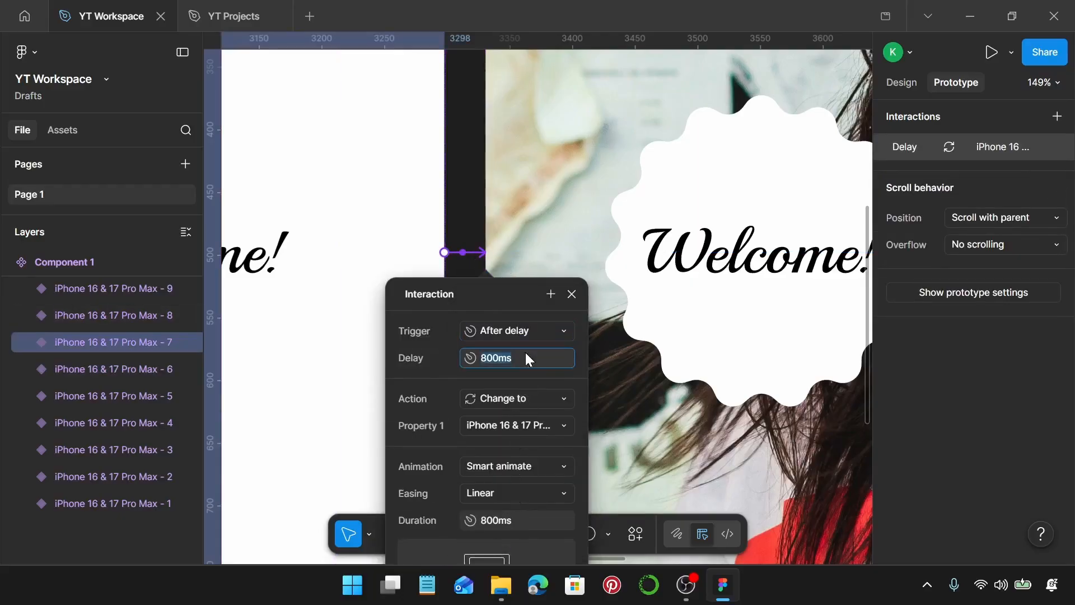
type("1")
key("Return")
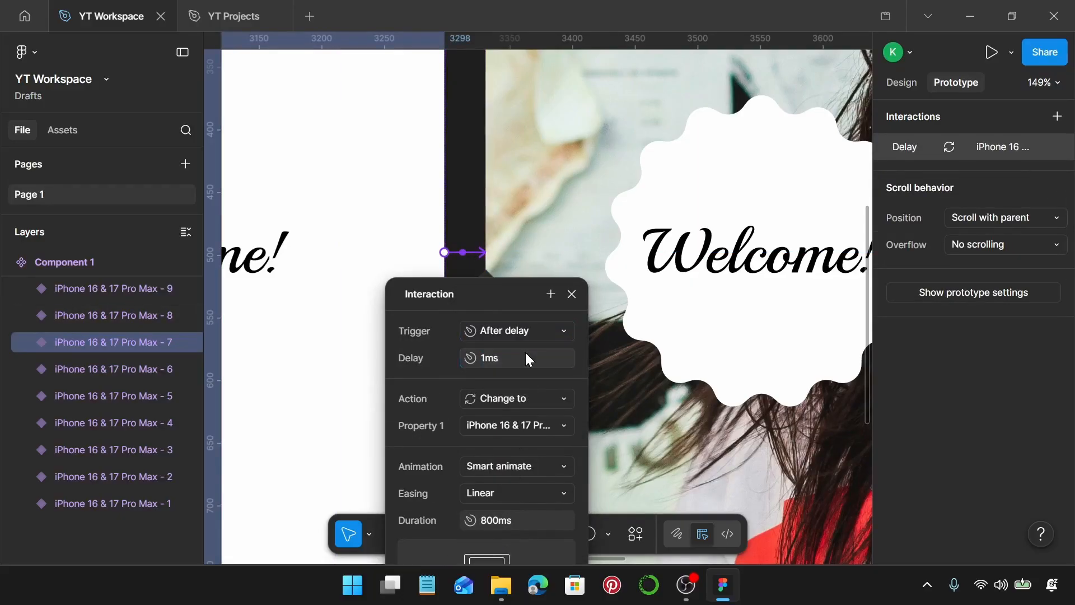
left_click(572, 294)
Connect the eighth phone variant to the ninth with a Change to interaction triggered After delay at 1 ms
scroll(576, 300, "right", 6)
left_click(572, 277)
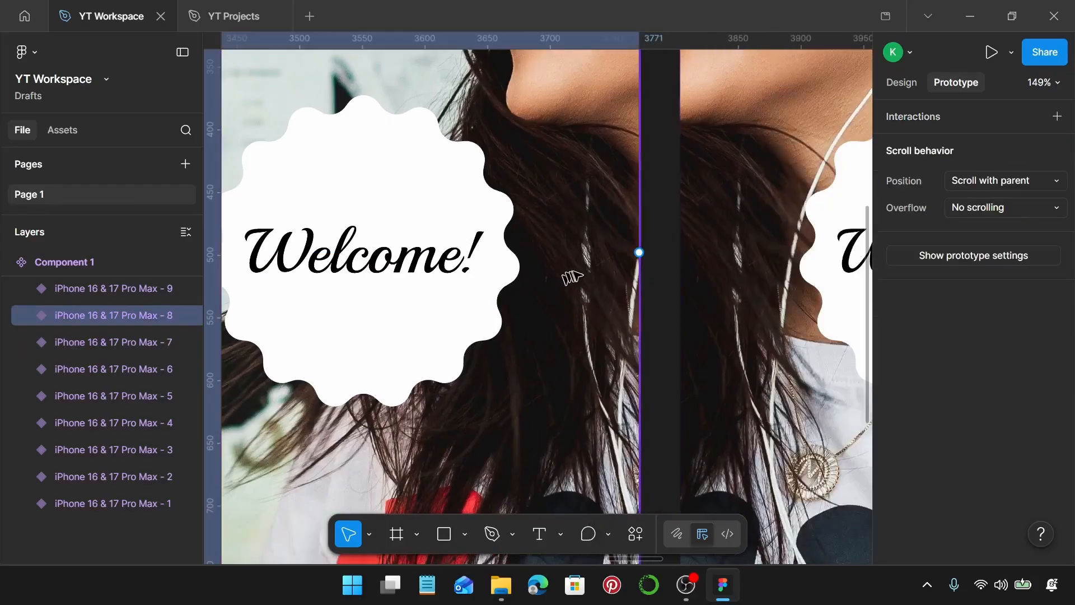
left_click_drag(639, 252, 683, 286)
left_click(691, 330)
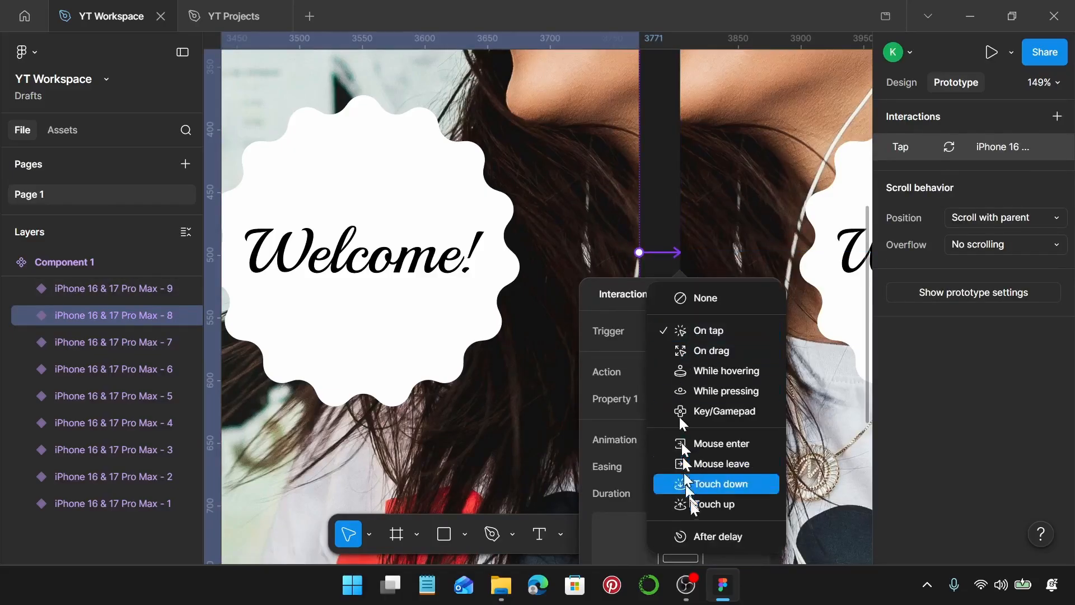
left_click(700, 531)
left_click(723, 356)
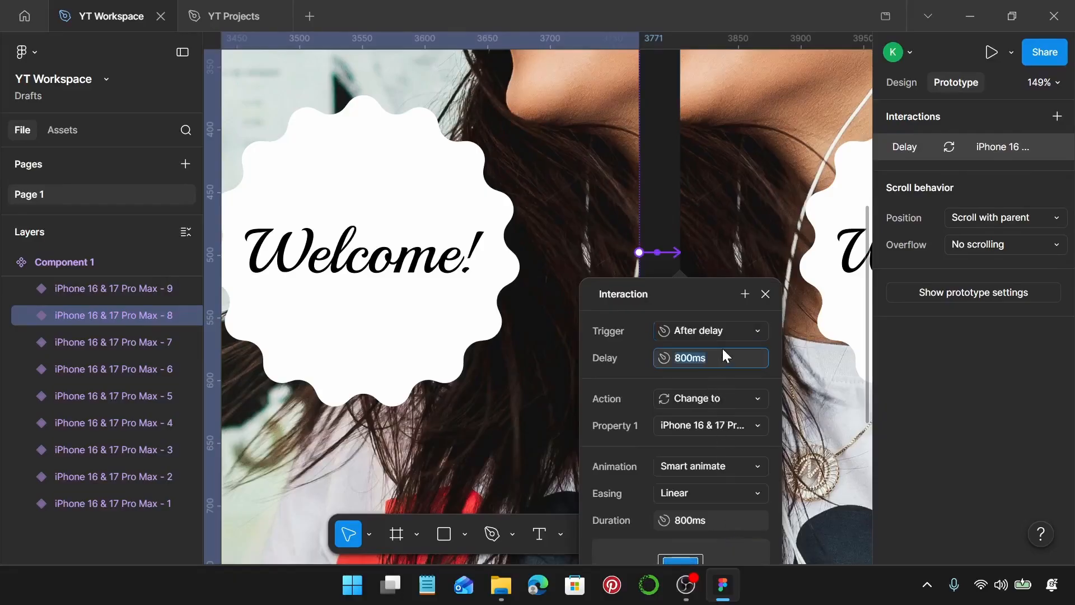
type("1")
key("Return")
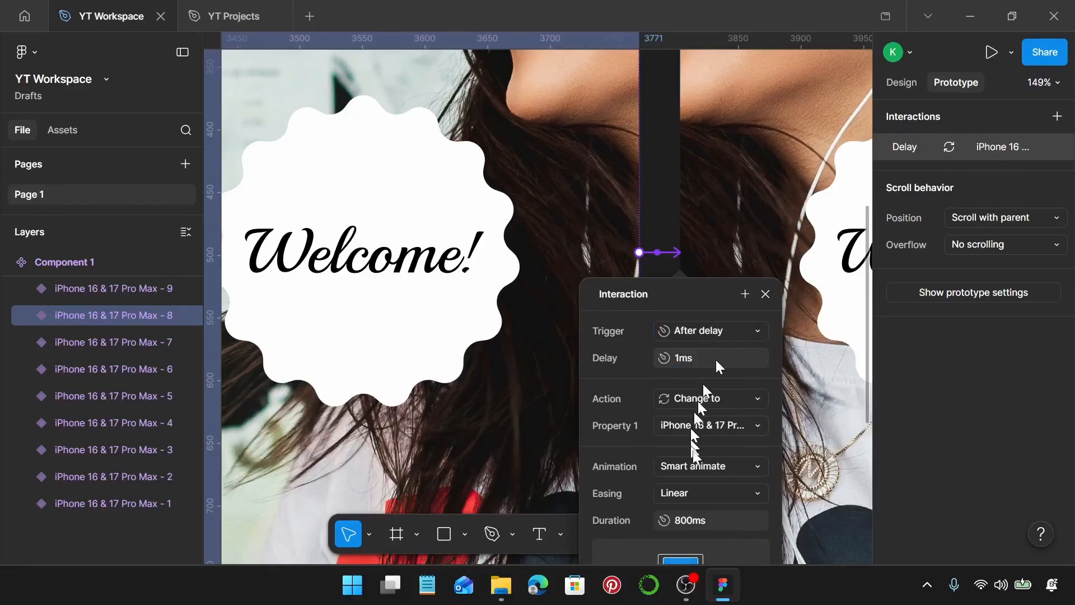
Set the Smart animate duration of the eighth variant's transition to 6000 ms and close its interaction settings
left_click(687, 514)
type("6")
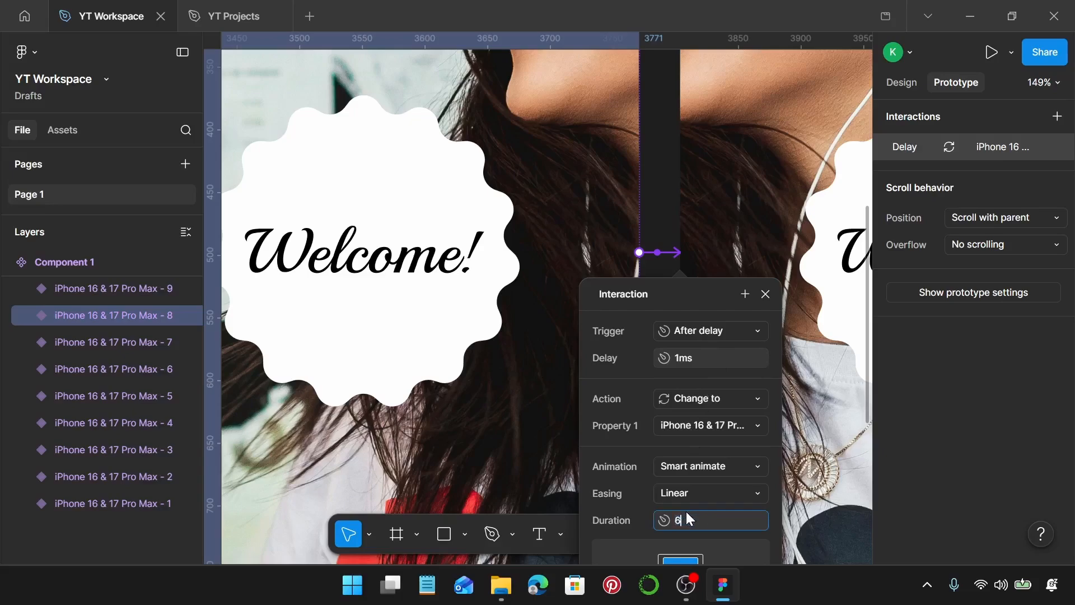
type("000")
key("Return")
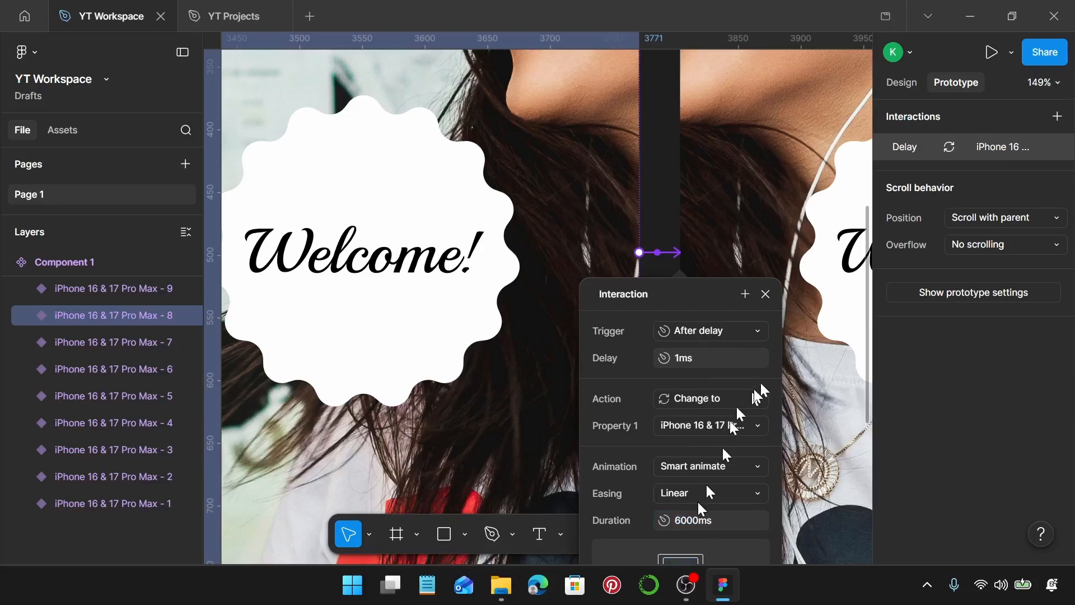
left_click(765, 294)
Connect the ninth phone variant to the tenth with a Change to interaction triggered After delay at 1 ms
scroll(764, 292, "right", 6)
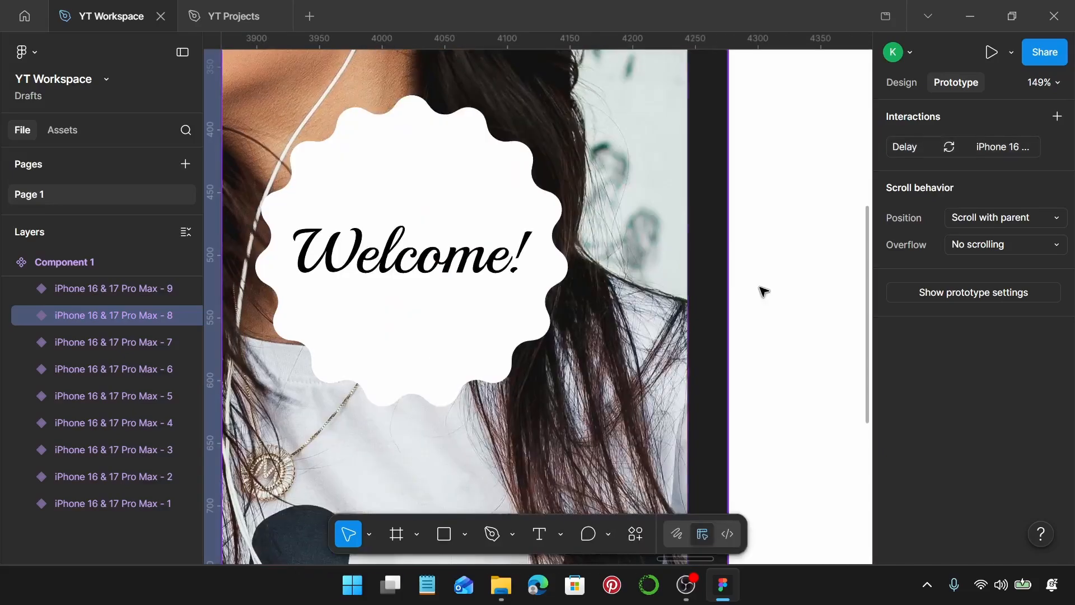
left_click(684, 271)
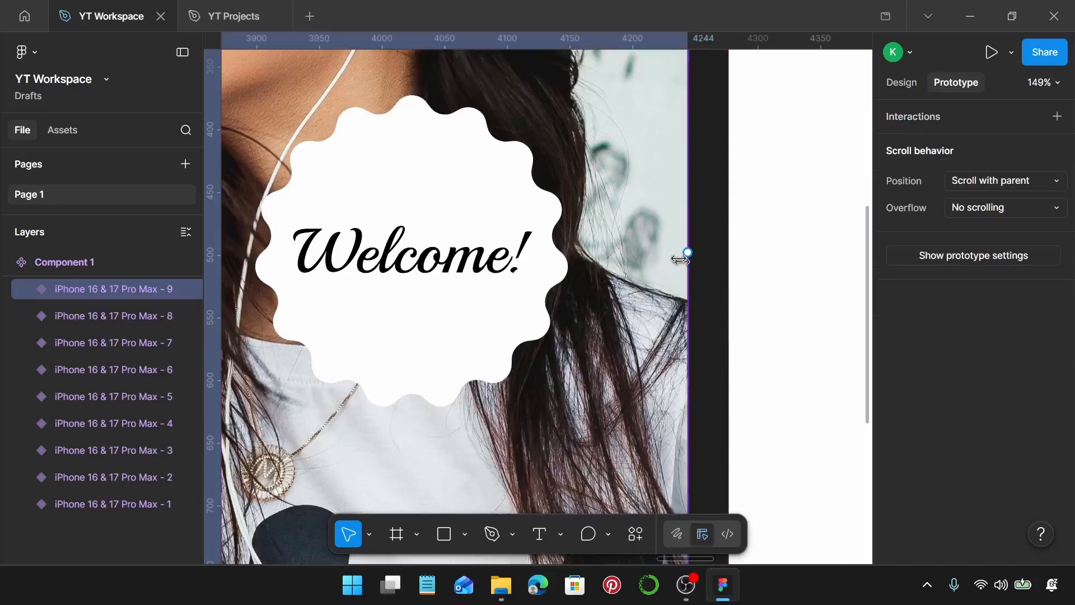
left_click(748, 265)
left_click(735, 336)
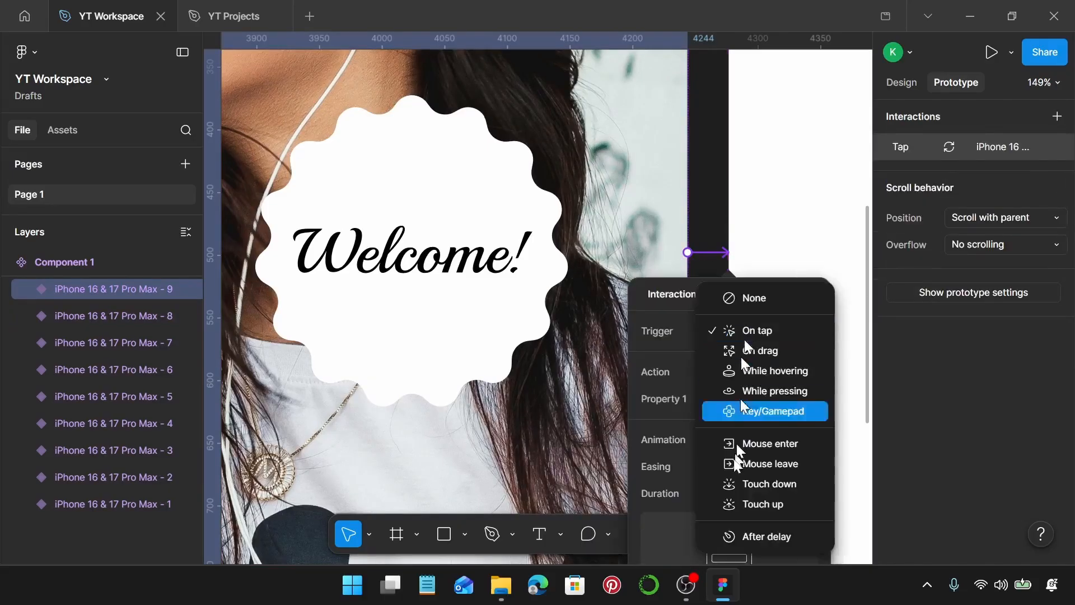
left_click(763, 536)
left_click(735, 358)
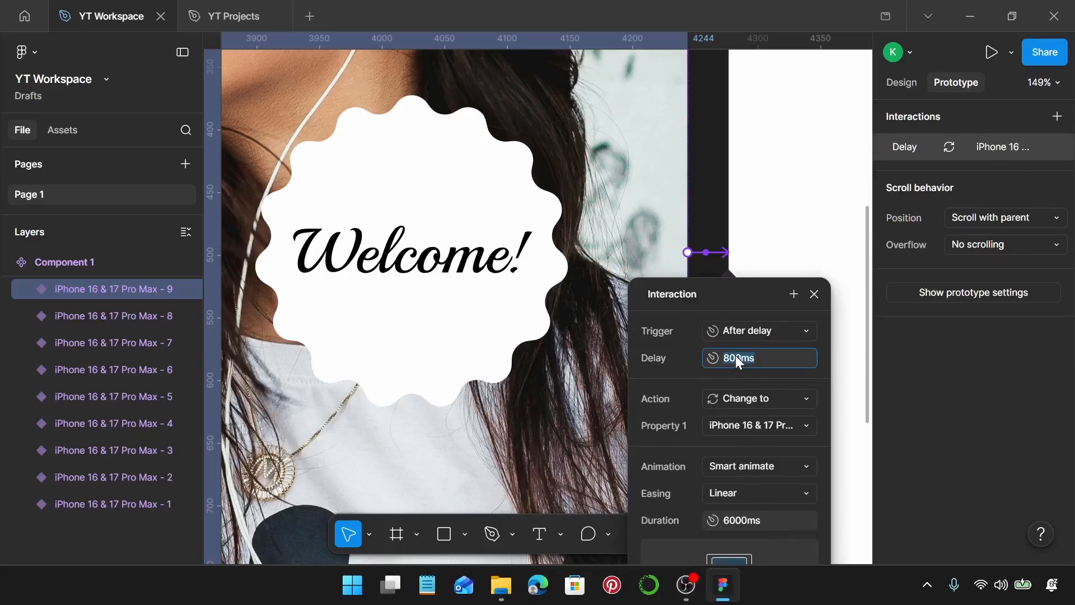
type("1")
key("Return")
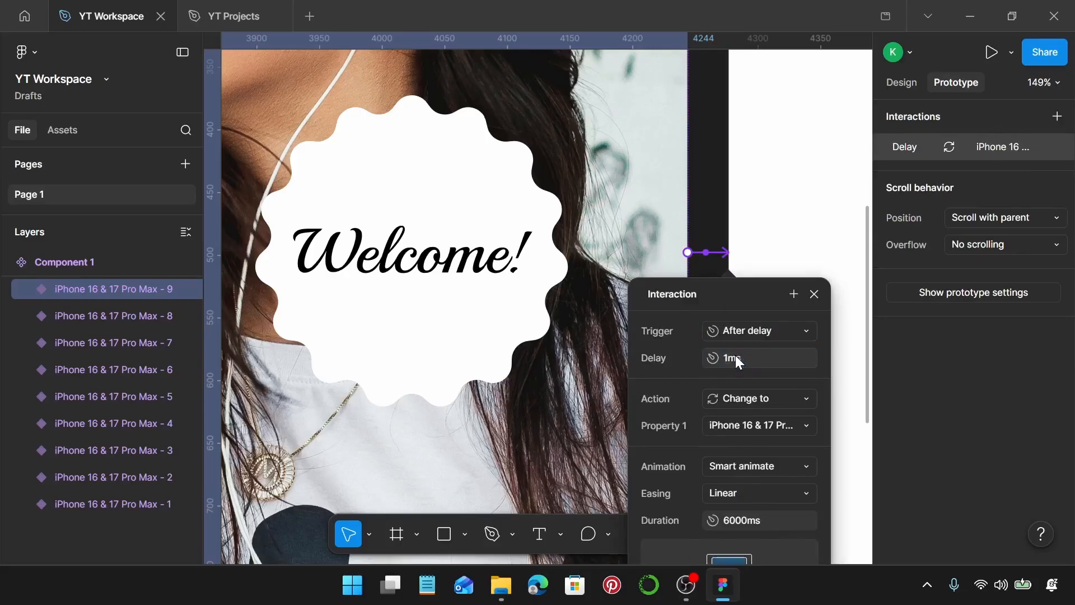
Set the Smart animate duration of the ninth variant's transition to 800 ms and close its interaction settings
left_click(738, 521)
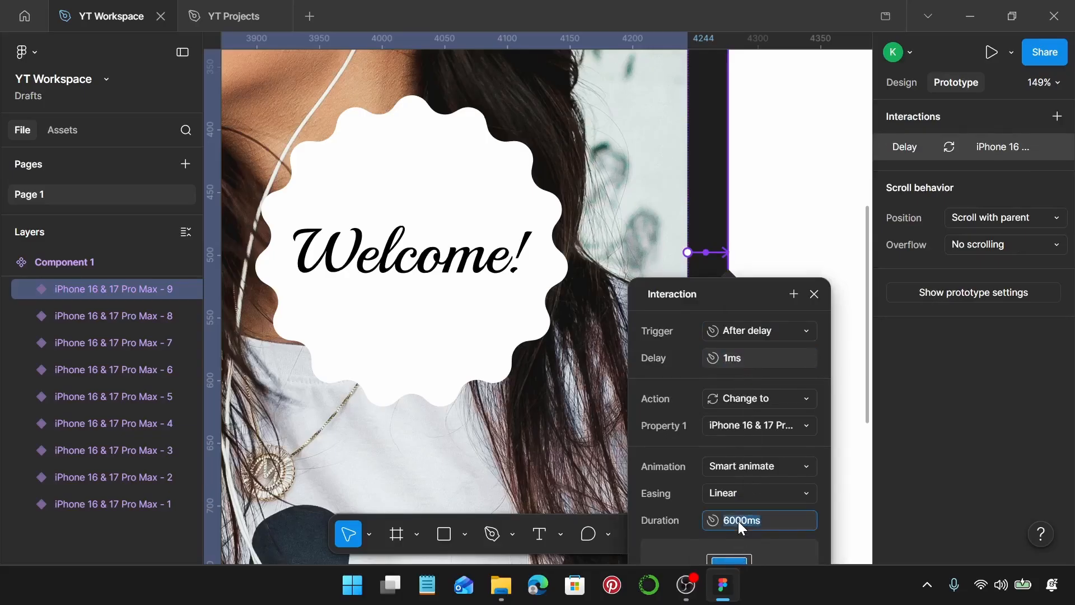
type("800")
key("Return")
left_click(813, 294)
Connect the tenth phone variant to the eleventh with a Change to interaction triggered After delay at 1 ms and close its settings
scroll(807, 292, "right", 12)
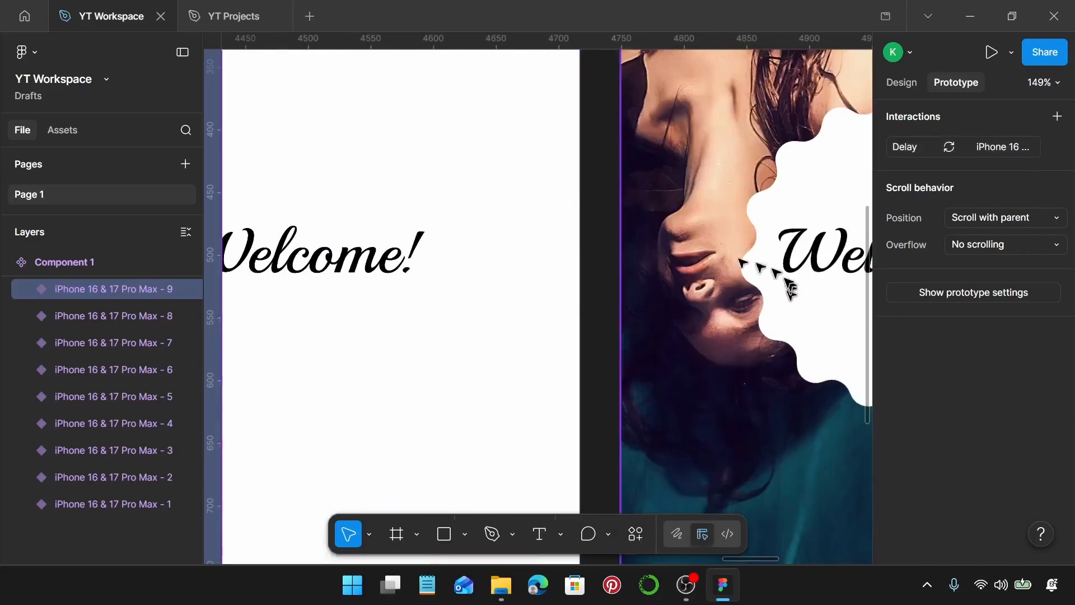
left_click(581, 257)
left_click_drag(581, 253, 638, 263)
left_click(671, 331)
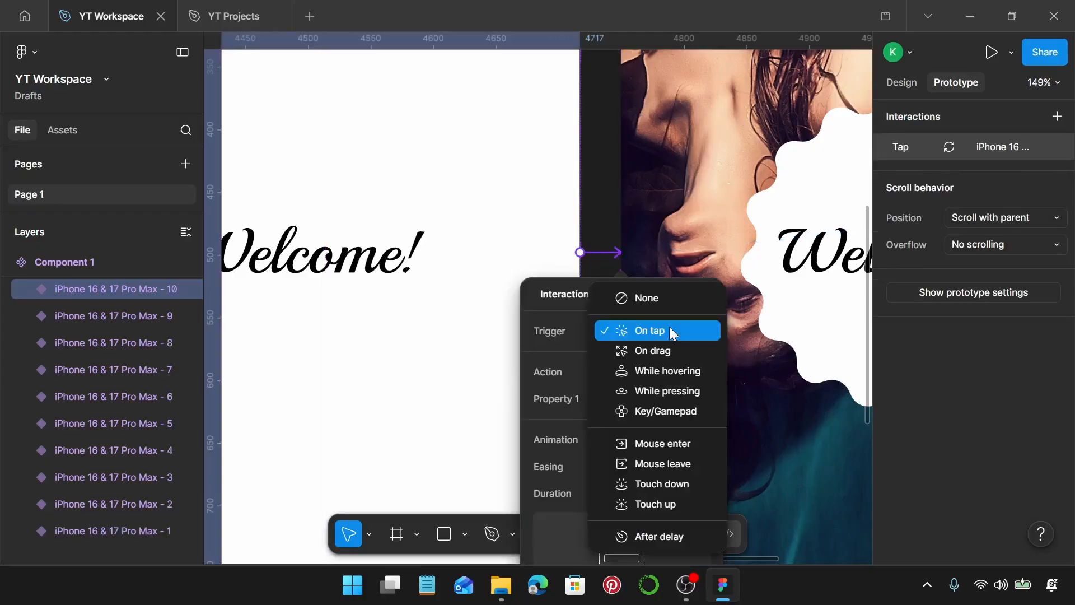
left_click(643, 535)
left_click(649, 359)
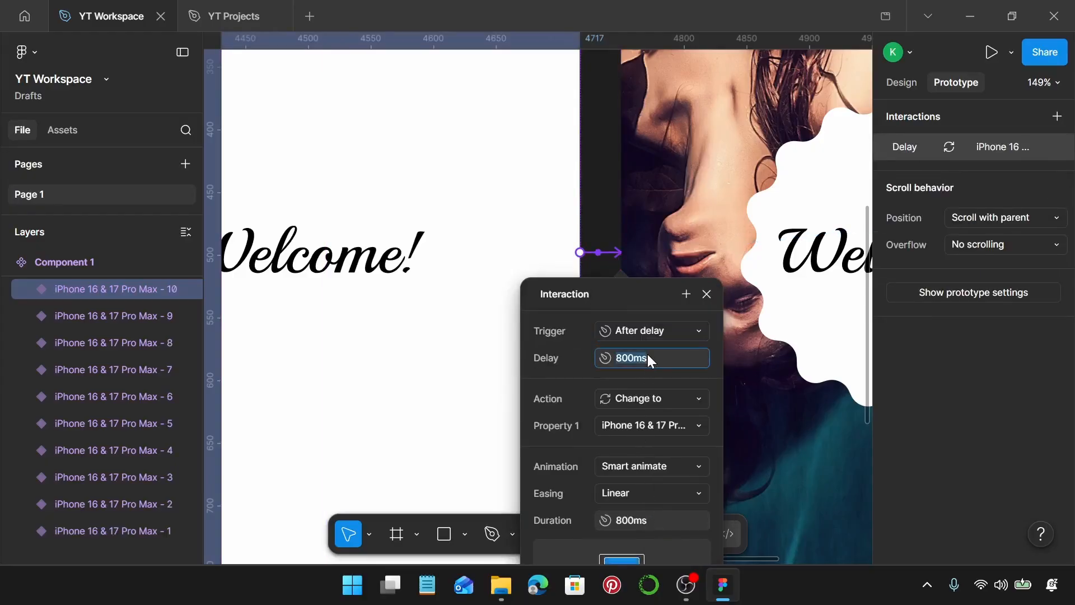
type("1")
key("Return")
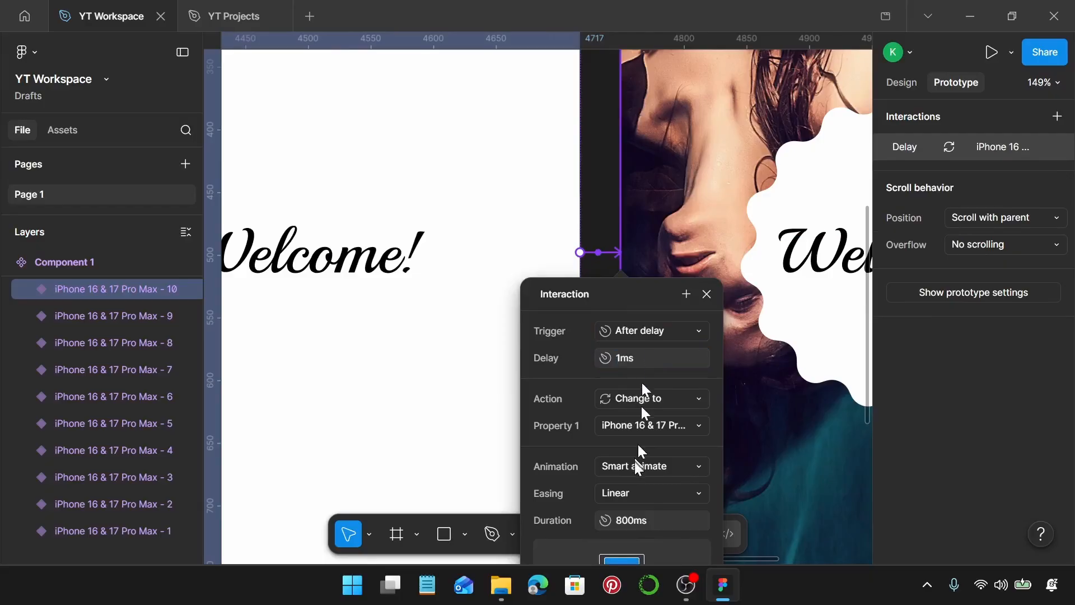
left_click(706, 293)
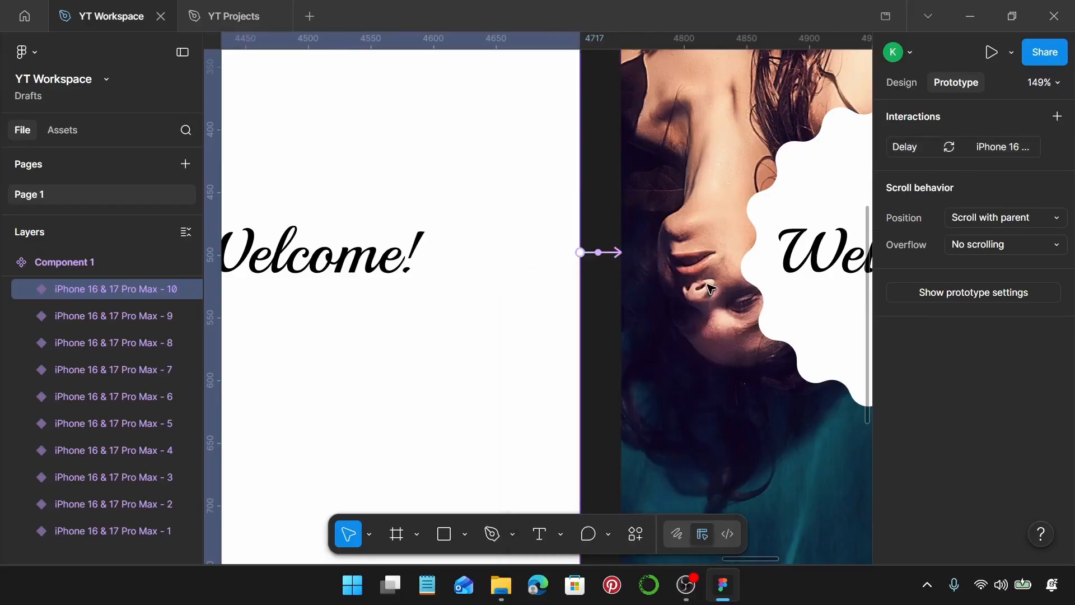
Connect the eleventh phone variant to the twelfth with a Change to interaction triggered After delay at 1 ms
scroll(699, 293, "right", 5)
scroll(695, 289, "right", 5)
left_click(544, 255)
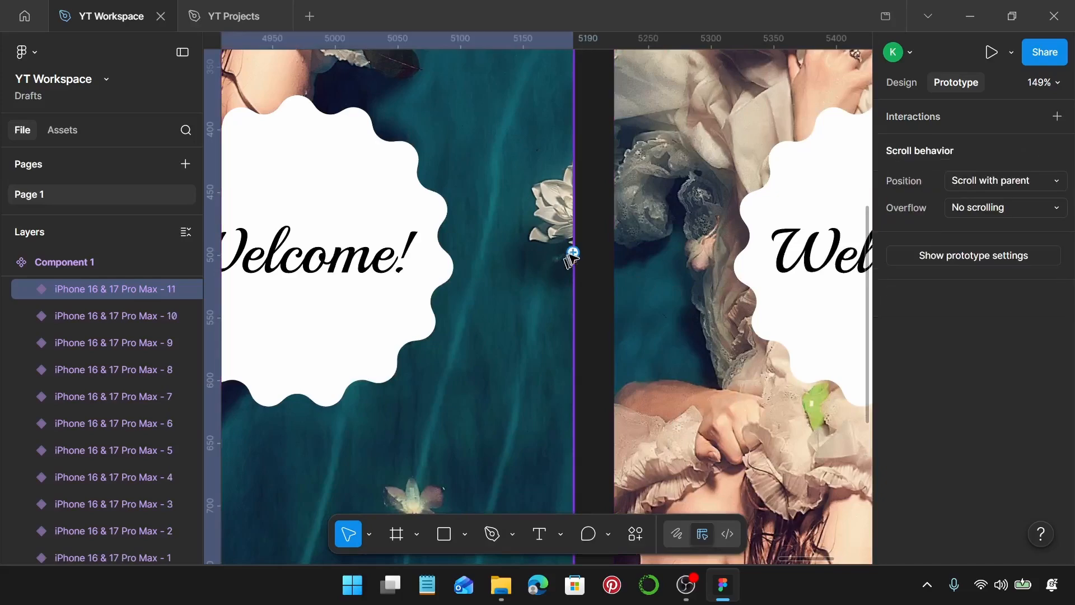
left_click_drag(572, 252, 615, 261)
left_click(634, 325)
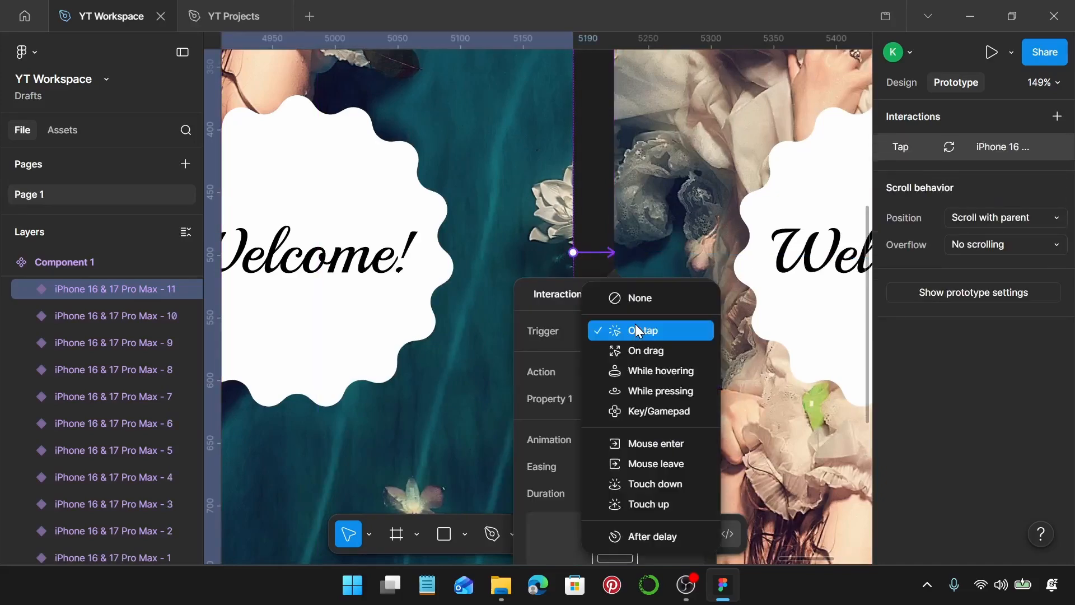
left_click(637, 330)
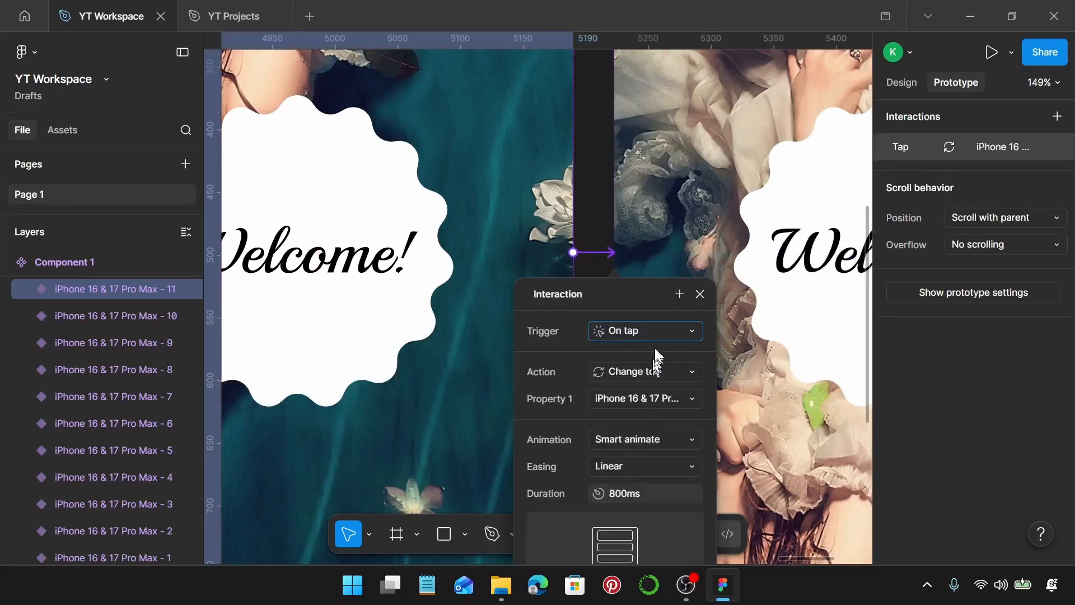
left_click(654, 333)
left_click(626, 537)
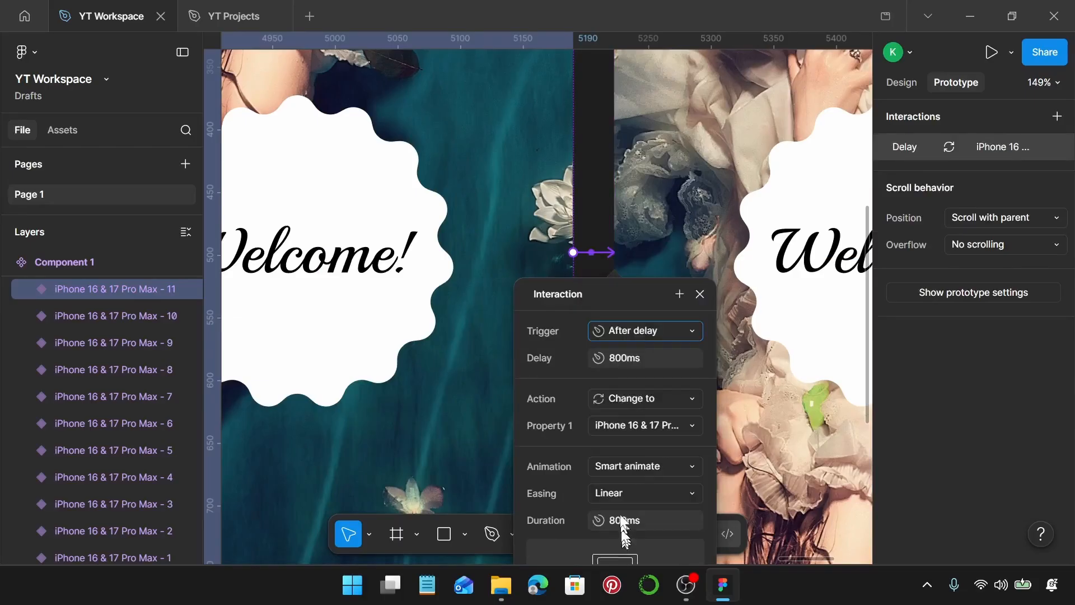
left_click(615, 359)
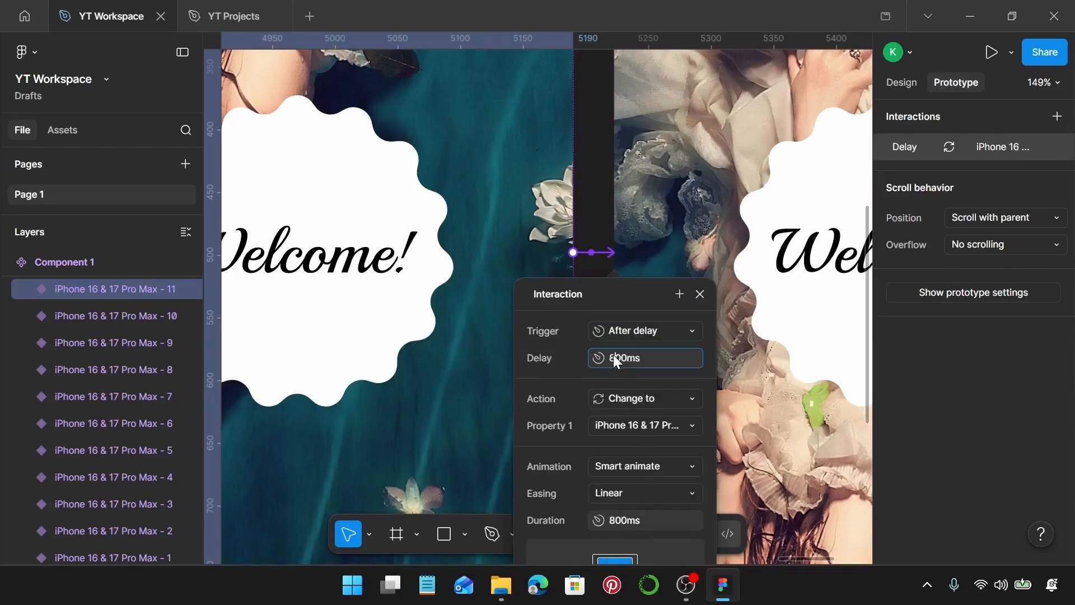
type("1")
key("Return")
Set the Smart animate duration of the eleventh variant's transition to 6000 ms and close its interaction settings
left_click(626, 521)
type("6000")
key("Return")
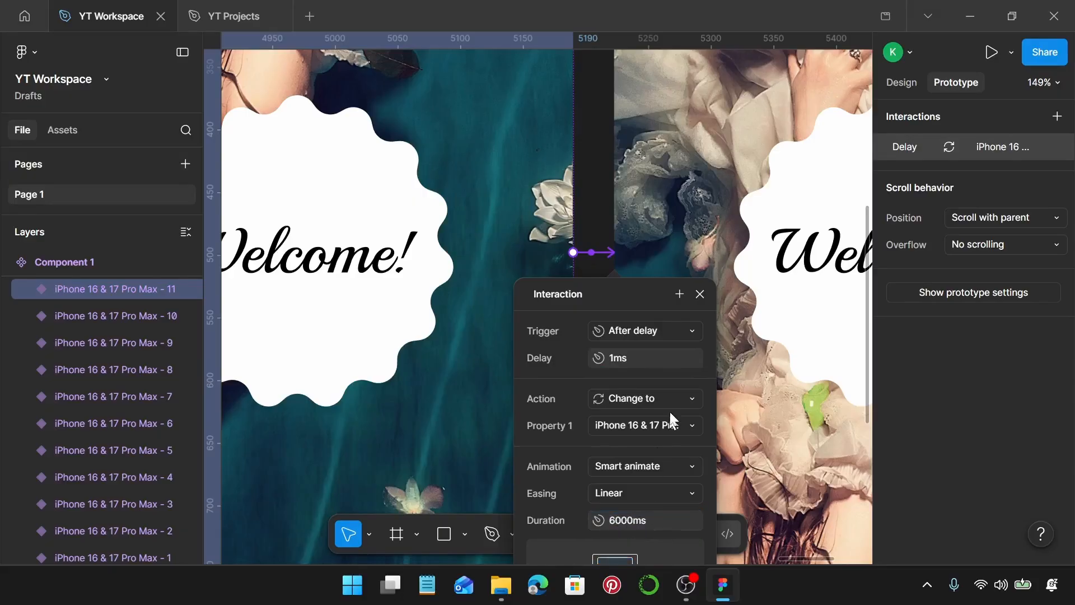
key("Escape")
Connect the twelfth phone variant back to the first with a Change to interaction triggered After delay at 1 ms
scroll(705, 285, "down", 5)
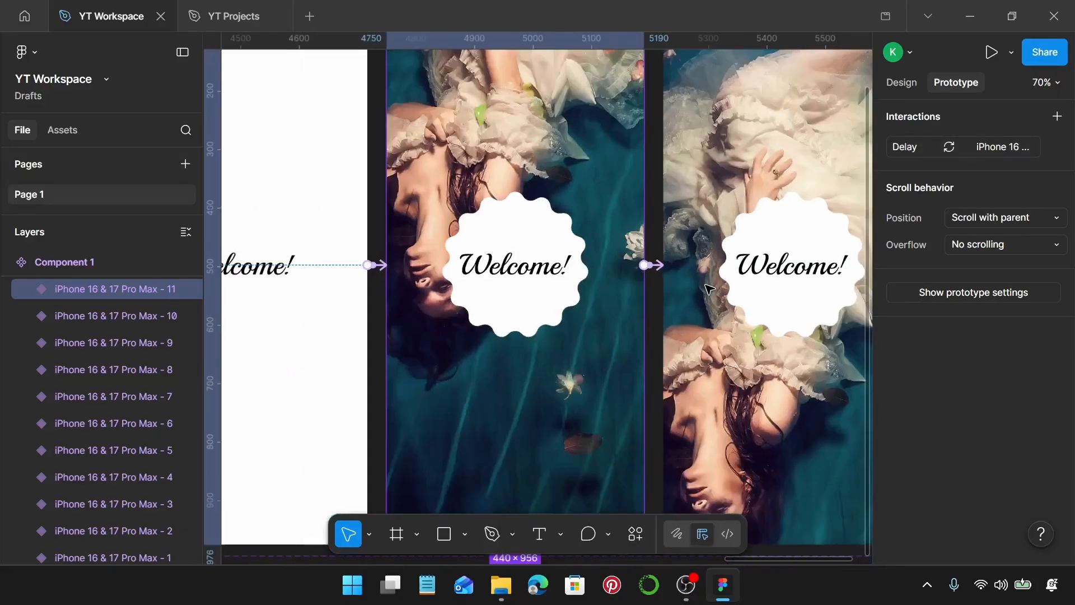
scroll(708, 290, "down", 3)
scroll(709, 289, "down", 1)
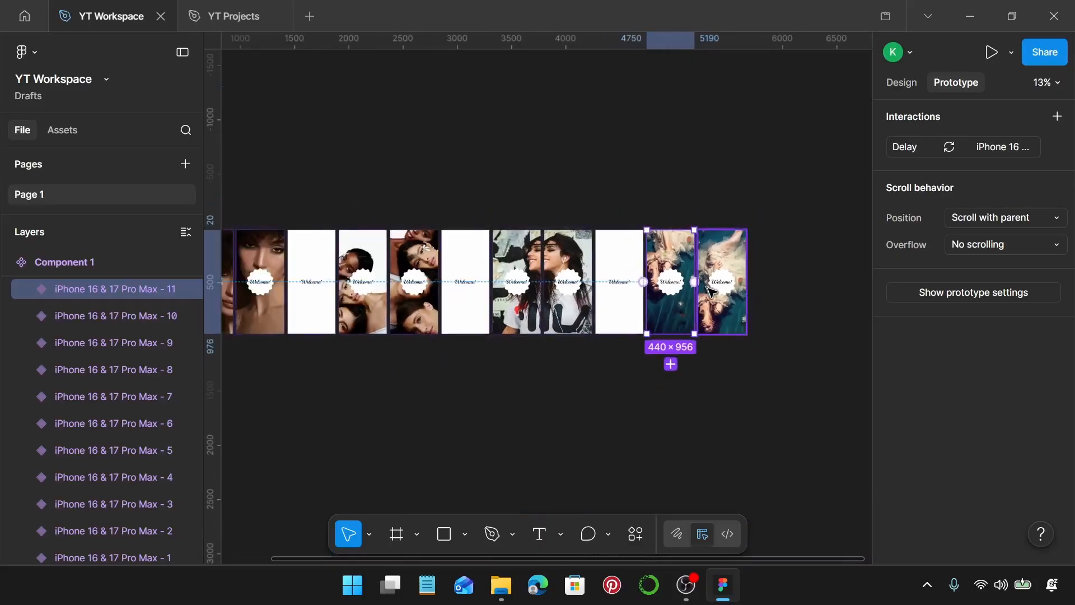
scroll(717, 294, "left", 2)
scroll(803, 312, "down", 1)
scroll(804, 316, "right", 1)
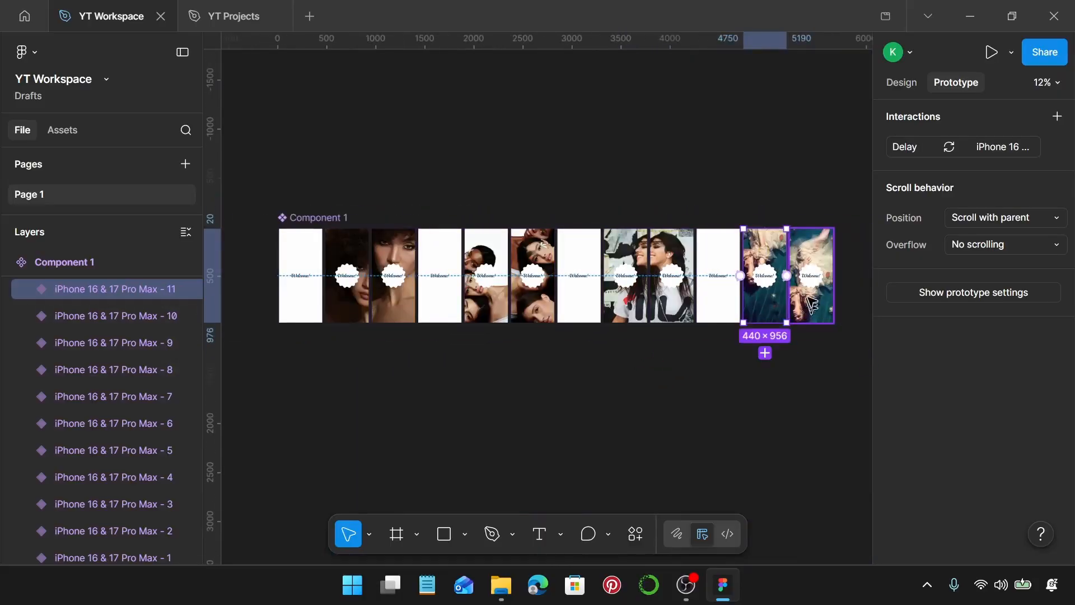
left_click(804, 315)
left_click_drag(790, 288, 323, 283)
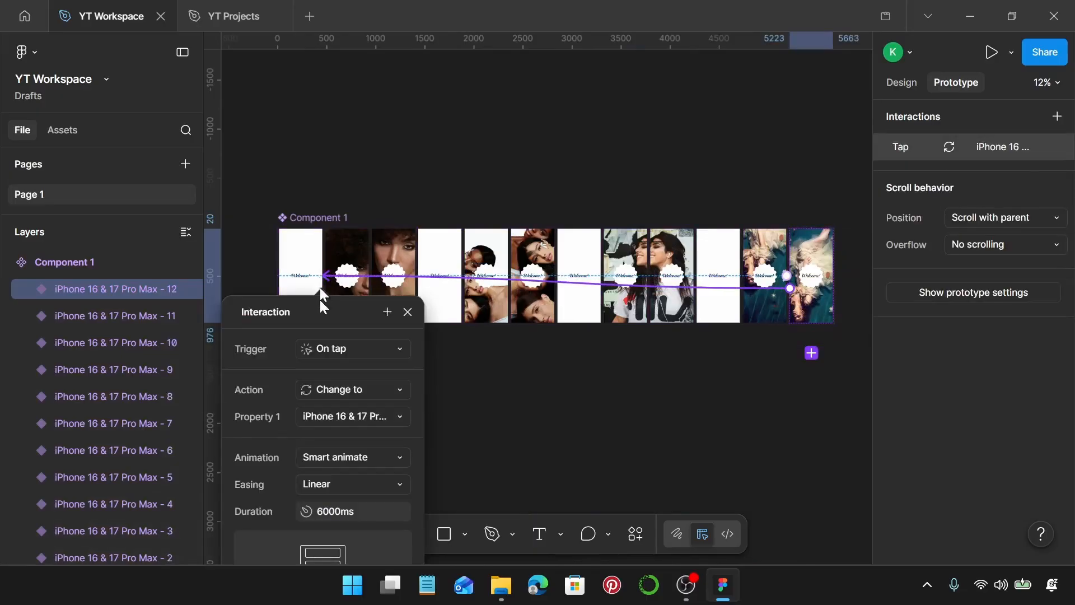
left_click(349, 353)
scroll(347, 503, "down", 1)
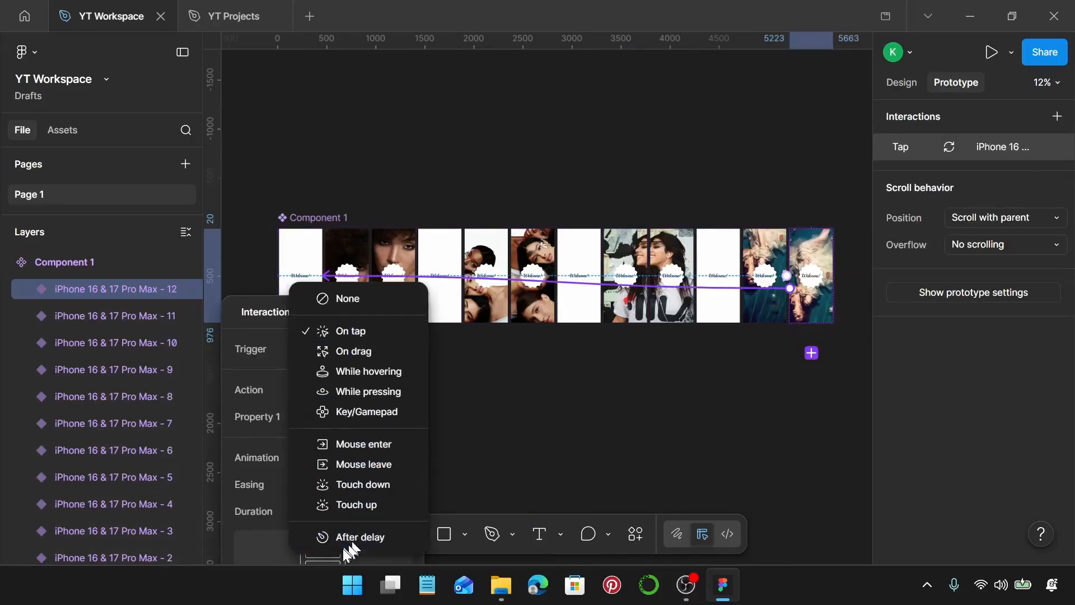
left_click(351, 539)
left_click(357, 375)
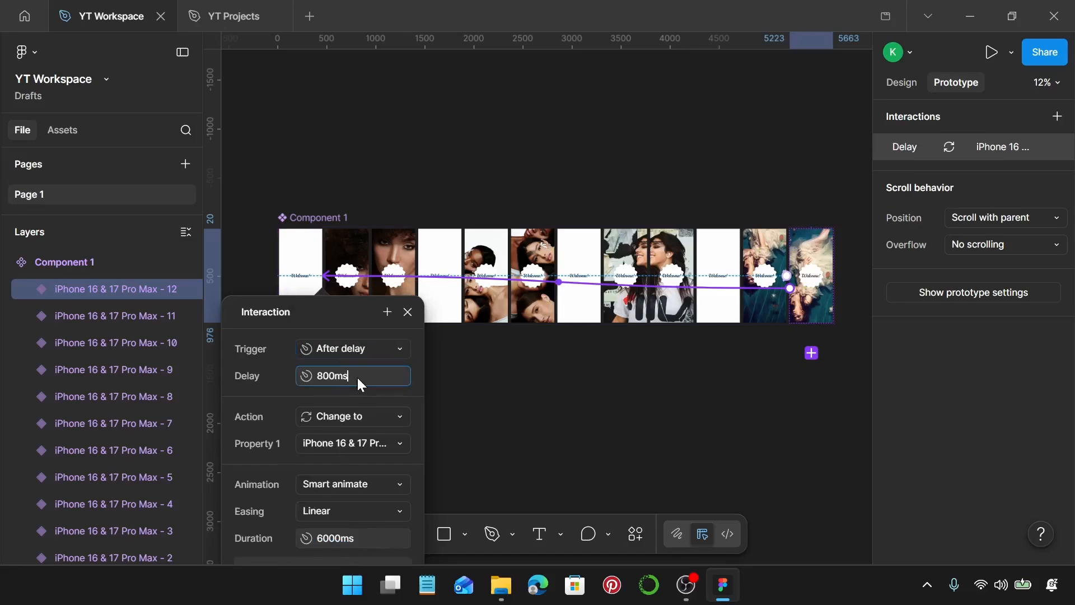
type("1")
key("Return")
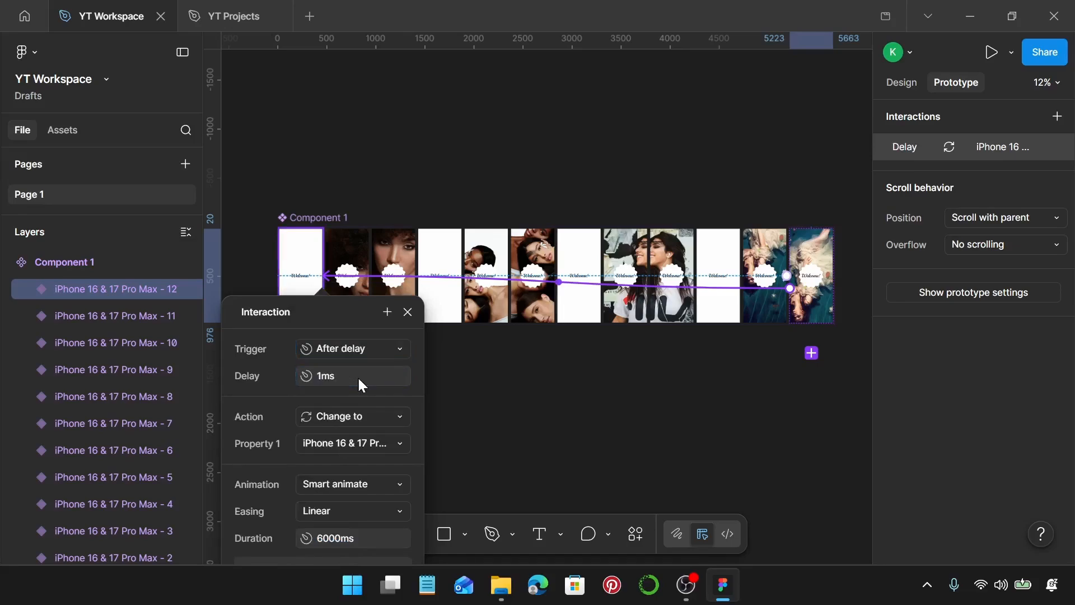
Set the Smart animate duration of the twelfth variant's transition to 800 ms, close its interaction settings and deselect the variant
left_click(331, 540)
type("800")
key("Return")
left_click(477, 451)
scroll(477, 451, "left", 4)
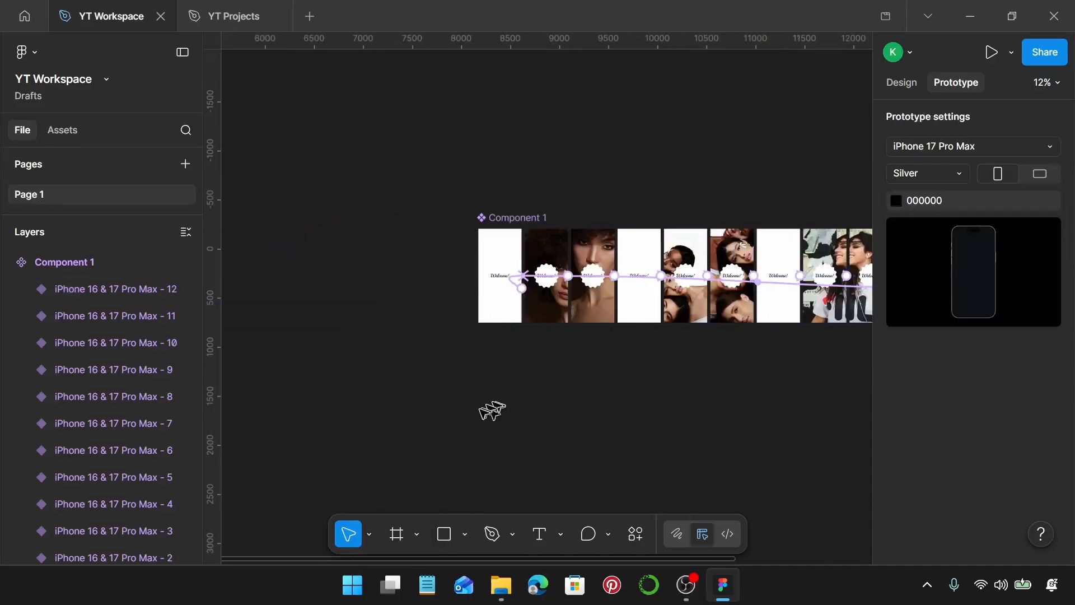
Add an empty iPhone 16 & 17 Pro Max frame and place it just left of the Component 1 set
key("f")
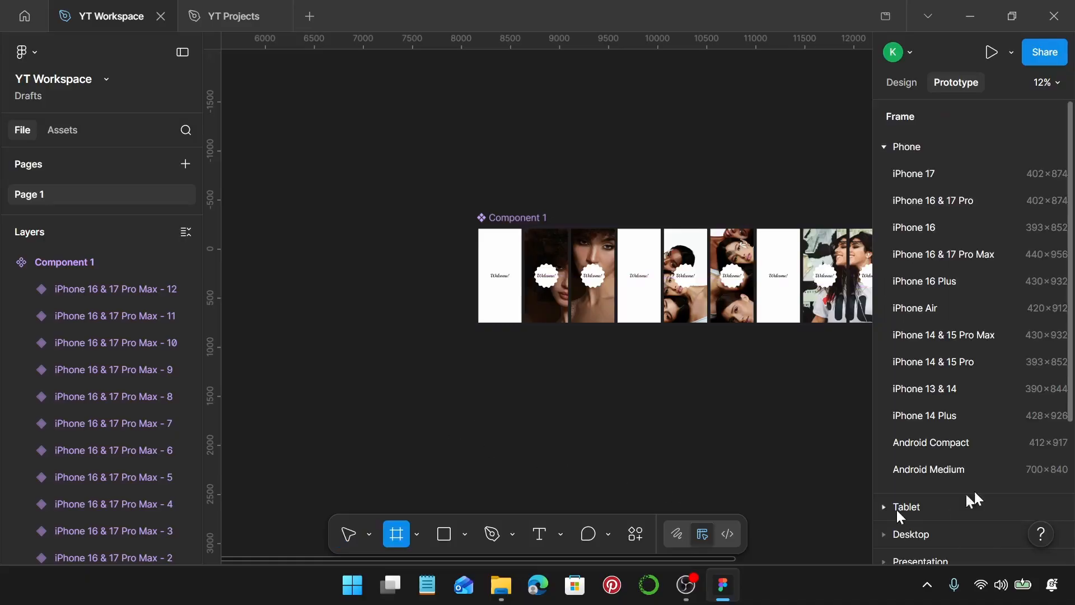
left_click(959, 252)
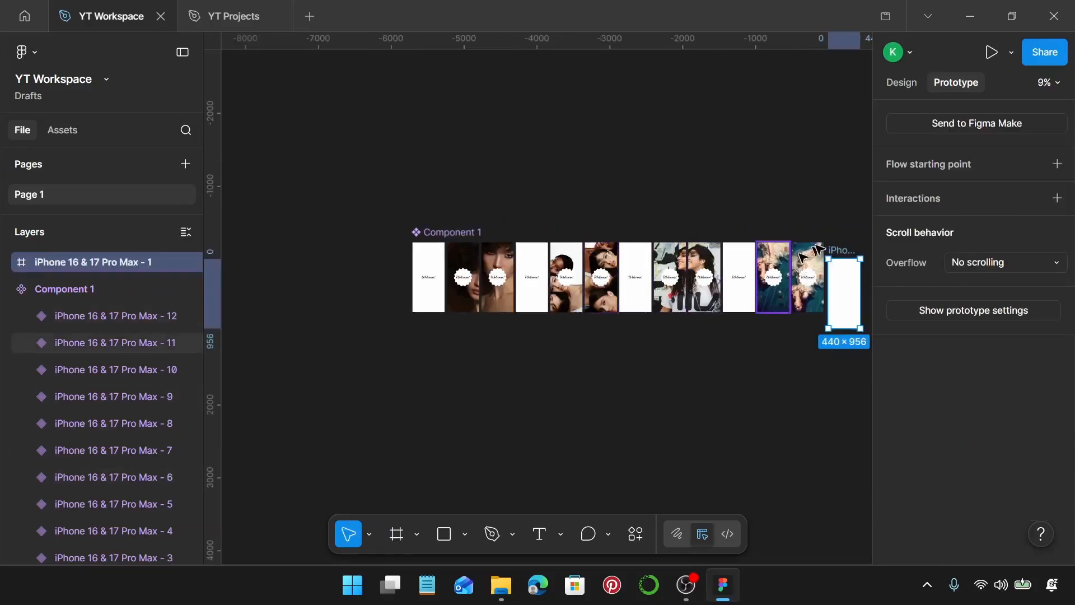
left_click_drag(838, 246, 357, 236)
scroll(391, 240, "left", 5)
scroll(588, 263, "up", 3)
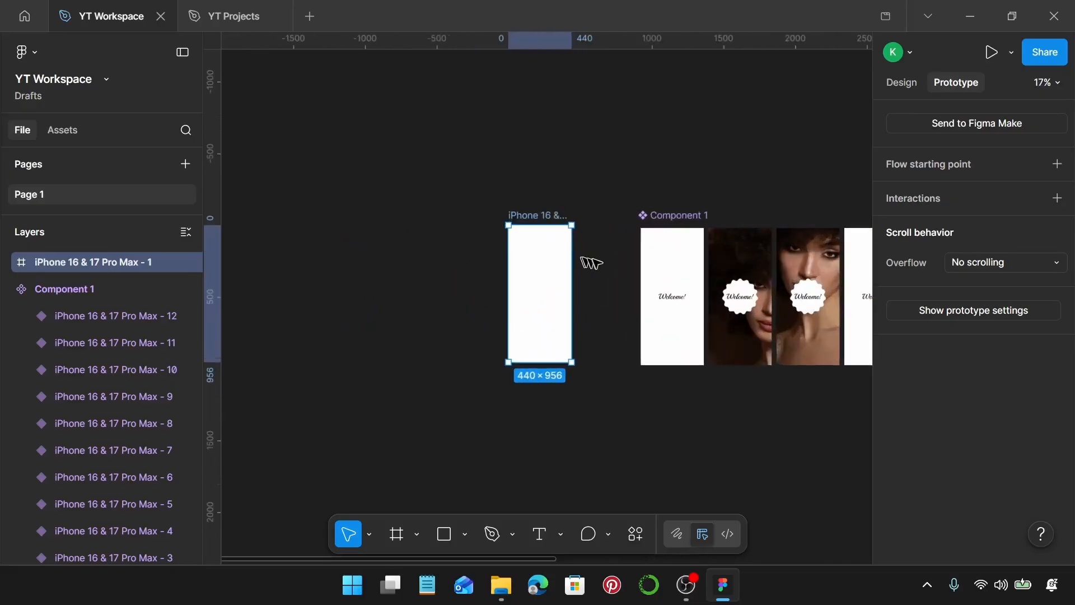
Place an instance of the first phone variant inside the new frame so it fills the frame exactly, and deselect it
left_click(670, 280)
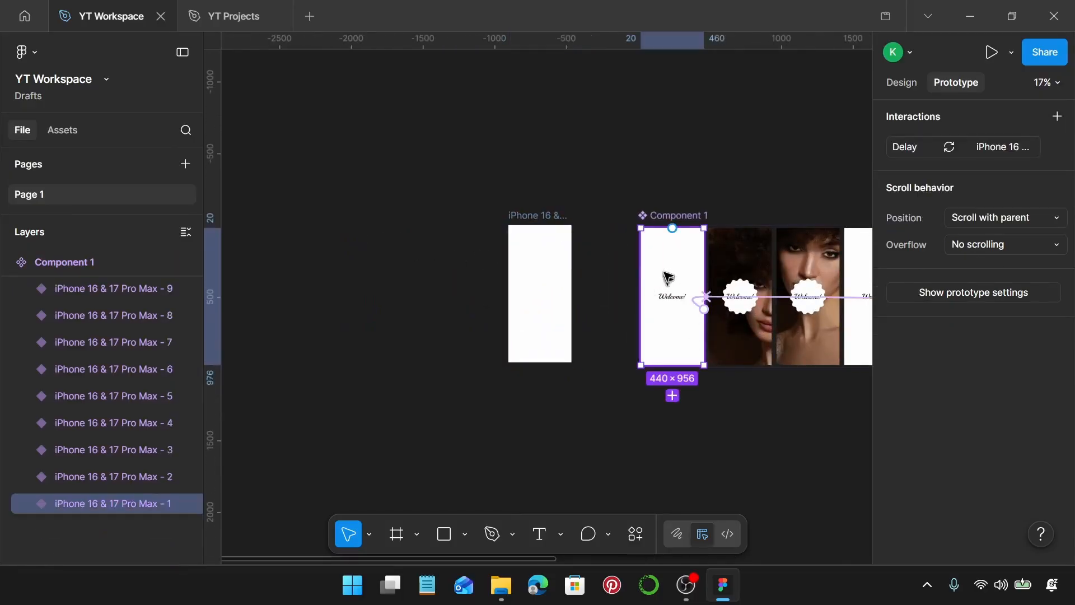
left_click_drag(669, 268, 540, 227)
scroll(539, 225, "up", 10)
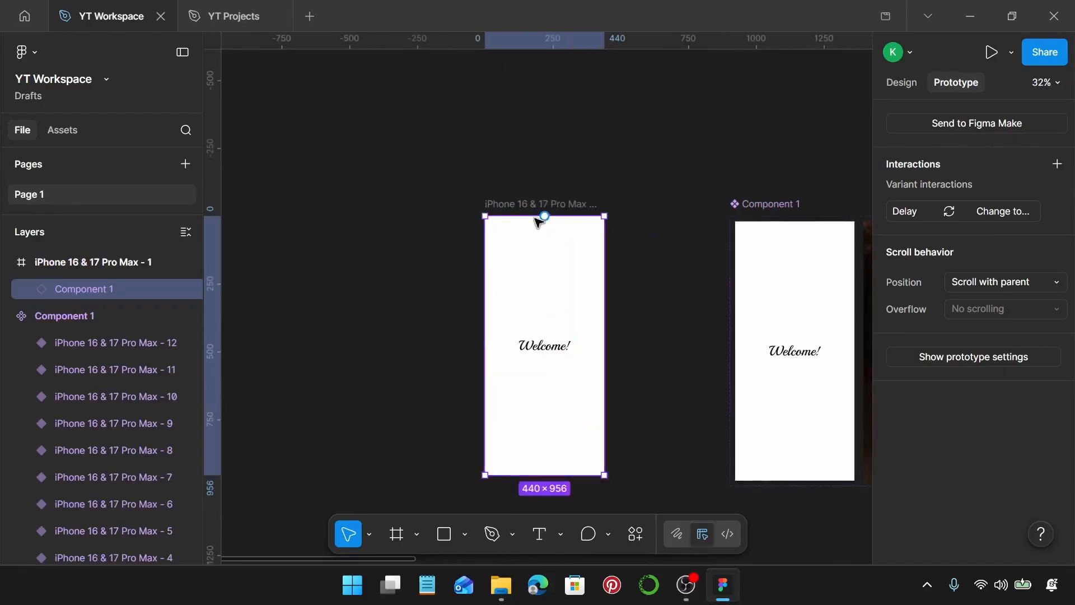
scroll(539, 221, "up", 5)
scroll(551, 213, "up", 5)
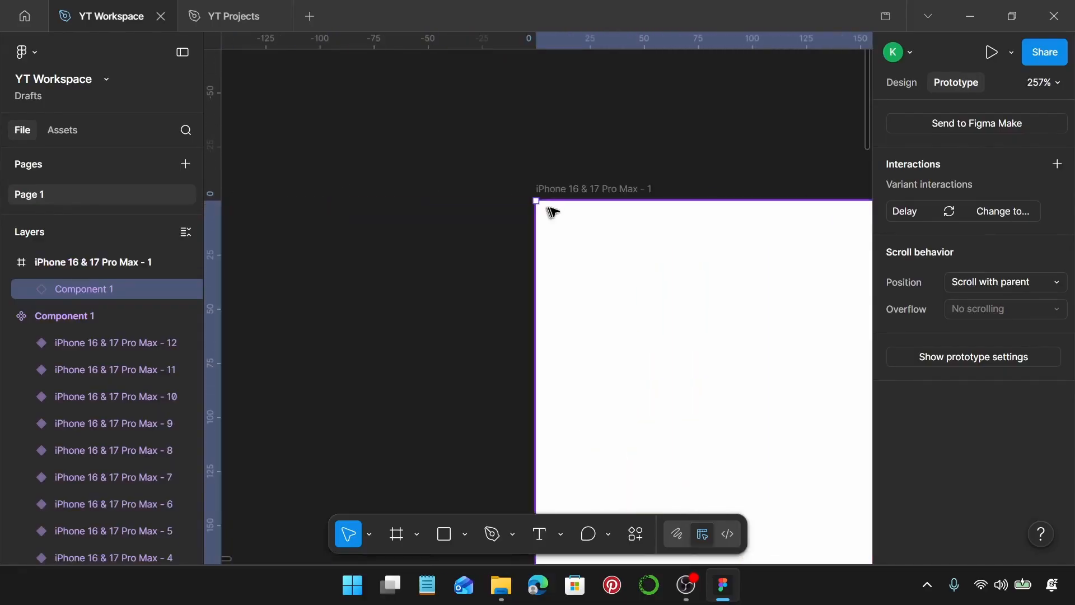
scroll(554, 208, "down", 15)
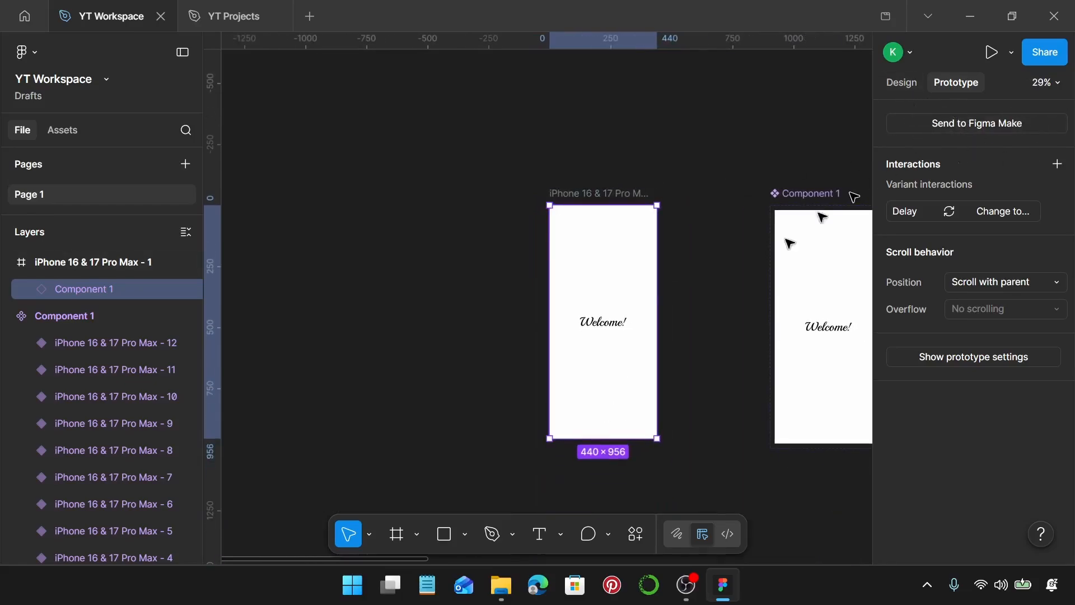
left_click(719, 303)
scroll(719, 304, "right", 3)
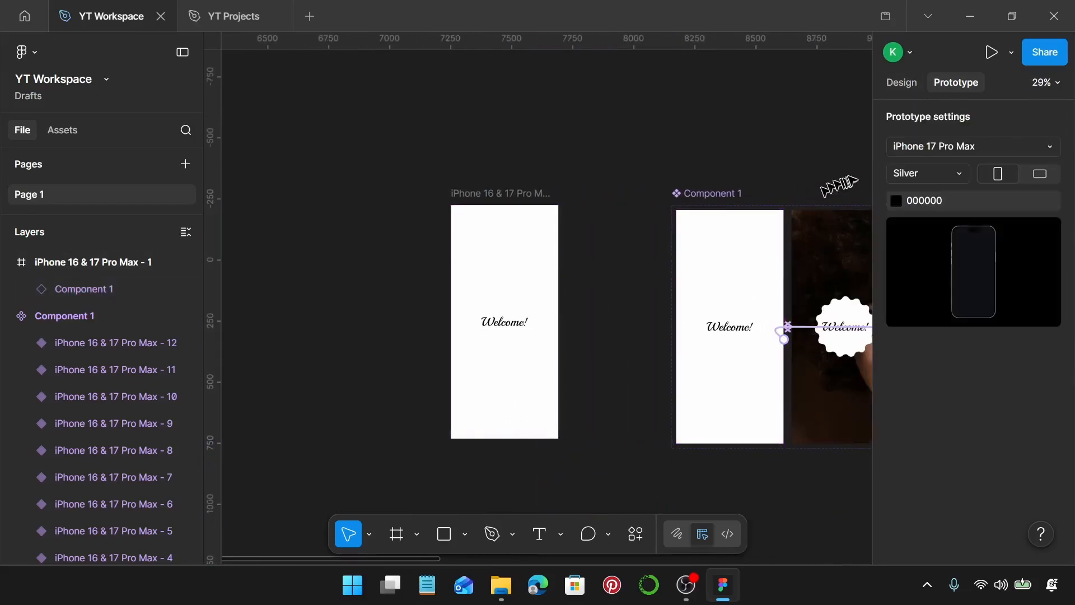